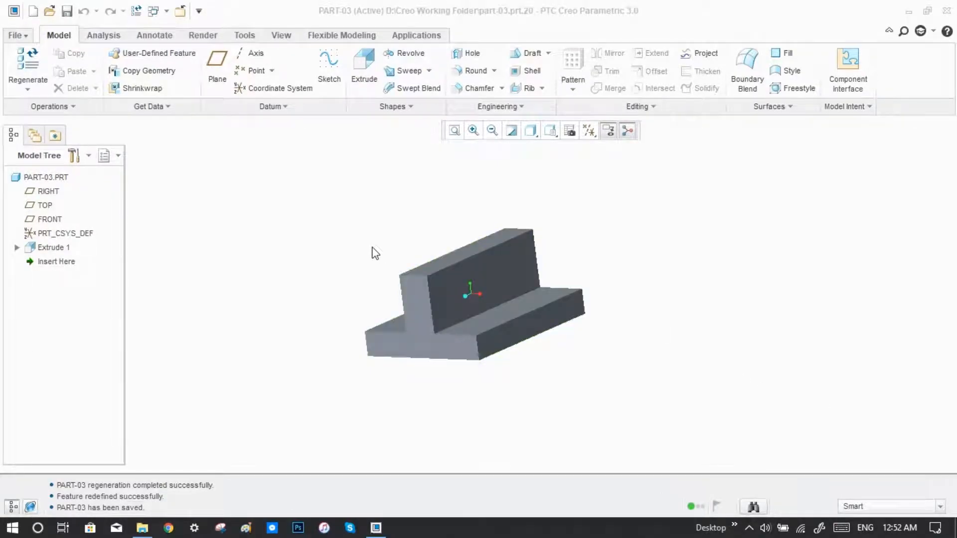
left_click_drag(314, 43, 347, 100)
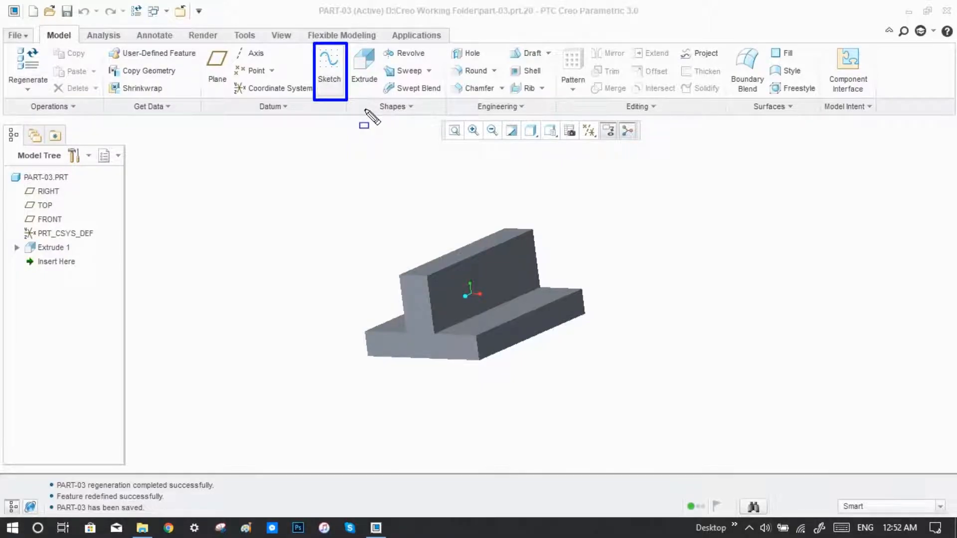
key("Escape")
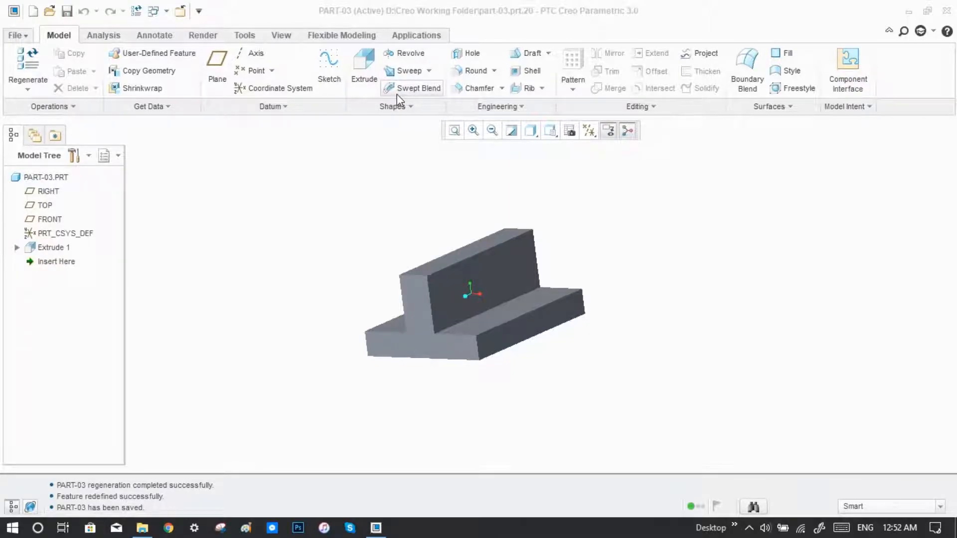
key("ctrl+shift+d")
mouse_move(345, 45)
left_mouse_down()
mouse_move(438, 125)
mouse_move(451, 125)
left_mouse_up()
left_click_drag(450, 45, 559, 120)
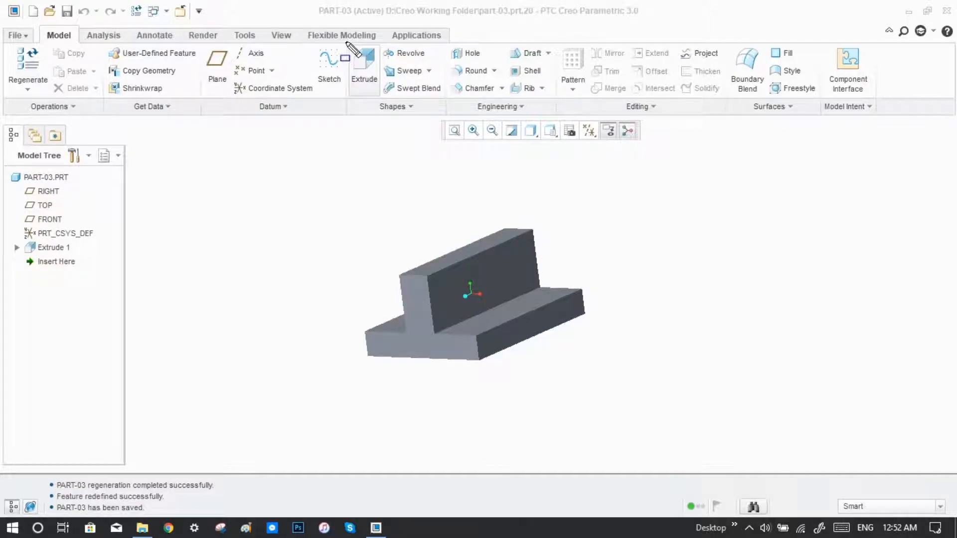
mouse_move(345, 41)
left_mouse_down()
mouse_move(428, 118)
mouse_move(449, 120)
left_mouse_up()
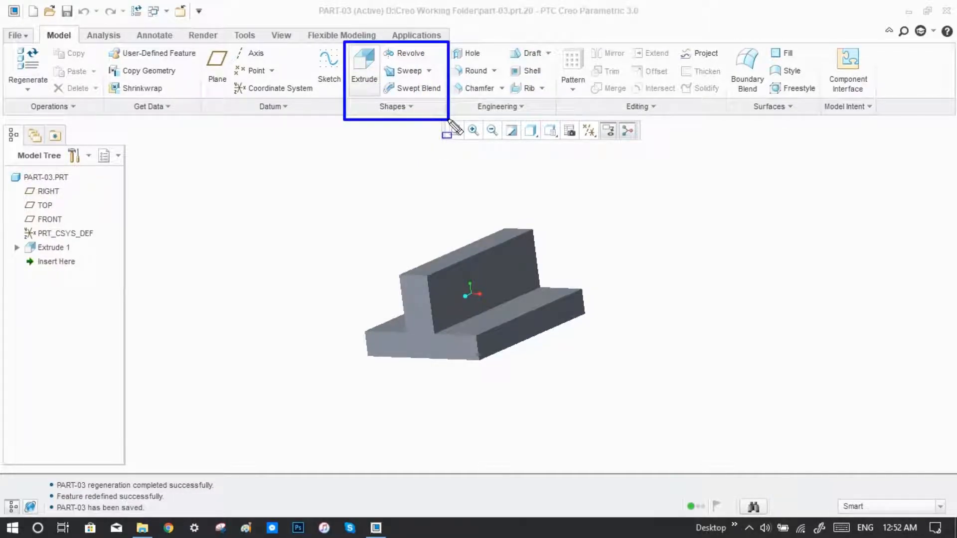
key("Escape")
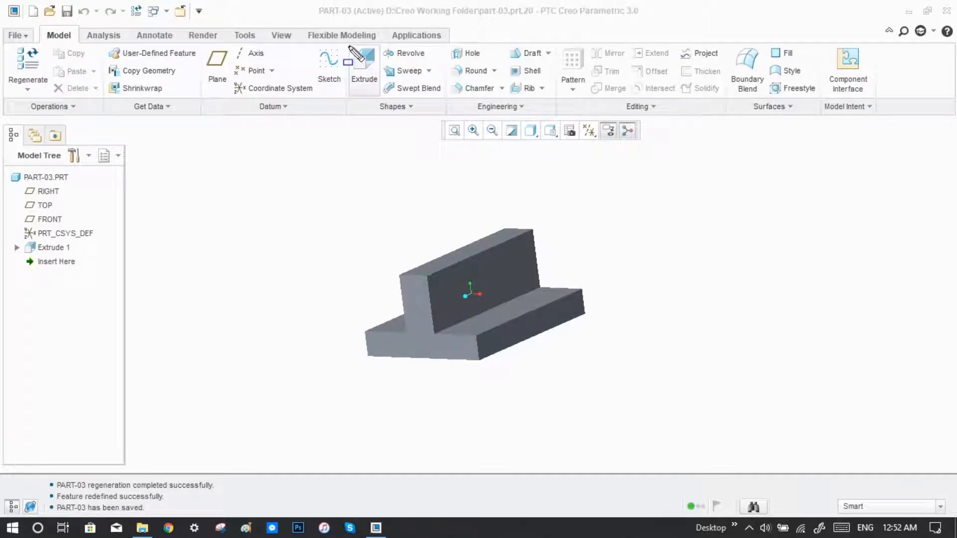
mouse_move(348, 42)
left_mouse_down()
mouse_move(452, 106)
mouse_move(447, 101)
left_mouse_up()
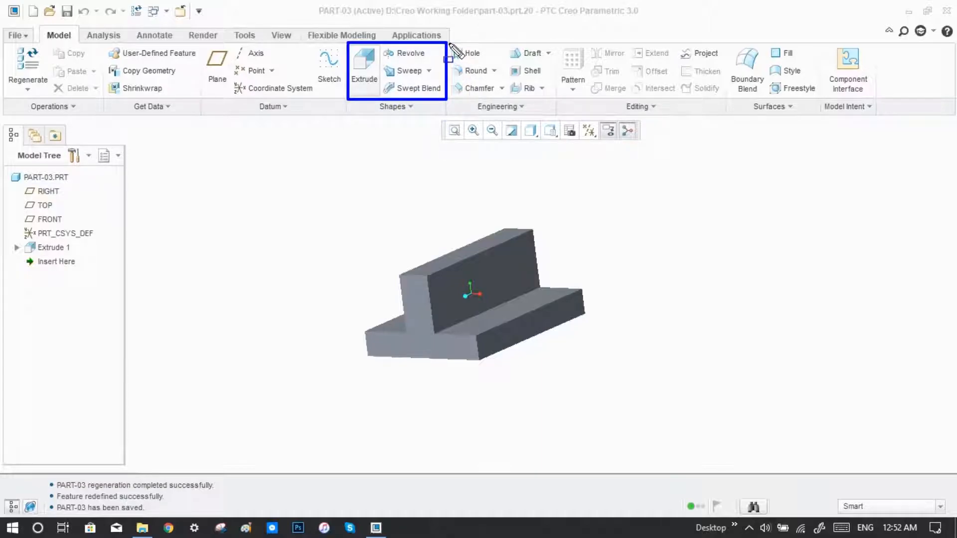
mouse_move(447, 42)
left_mouse_down()
mouse_move(542, 102)
mouse_move(558, 100)
left_mouse_up()
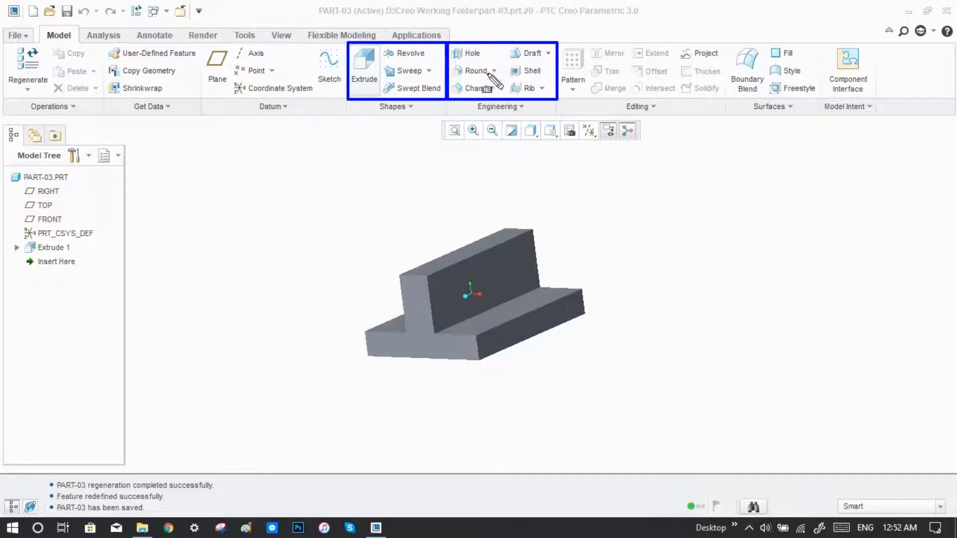
key("Escape")
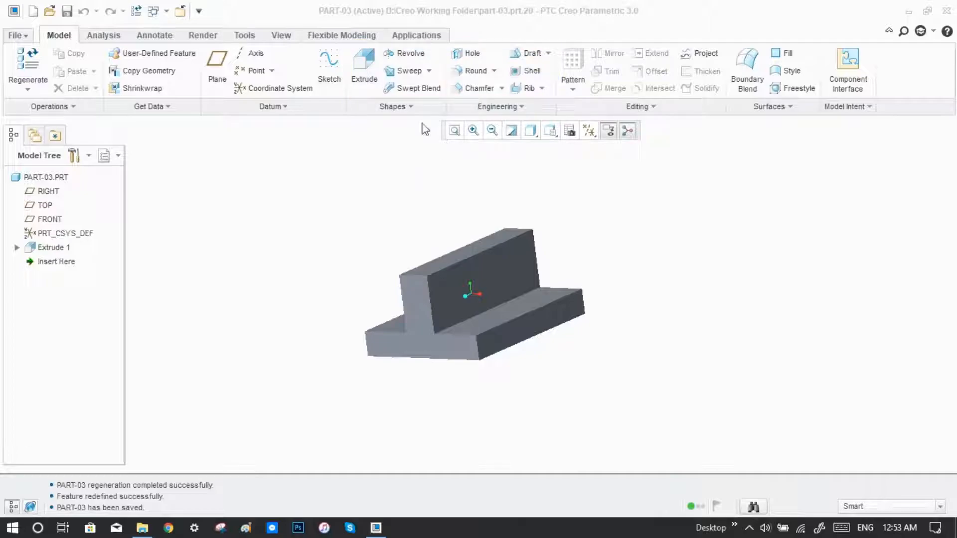
left_click_drag(345, 44, 449, 102)
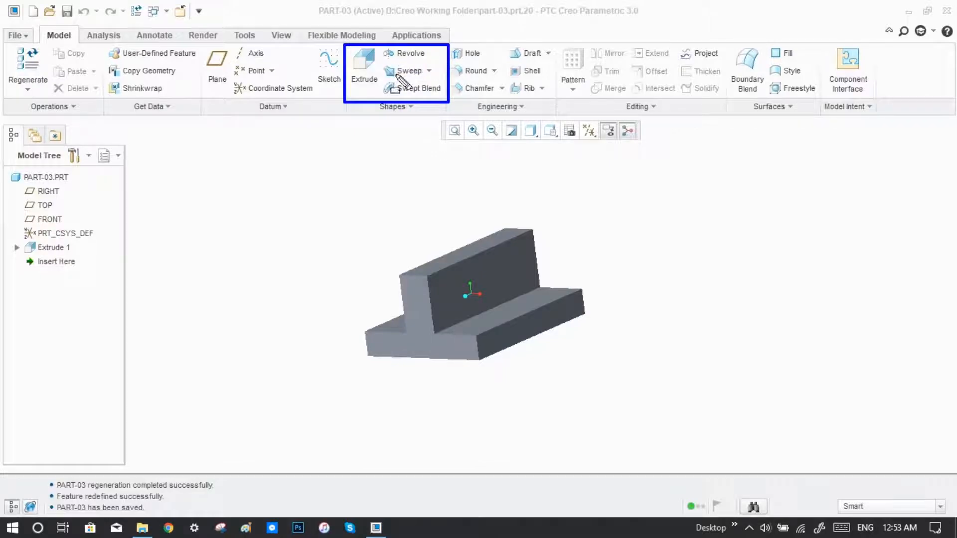
key("Escape")
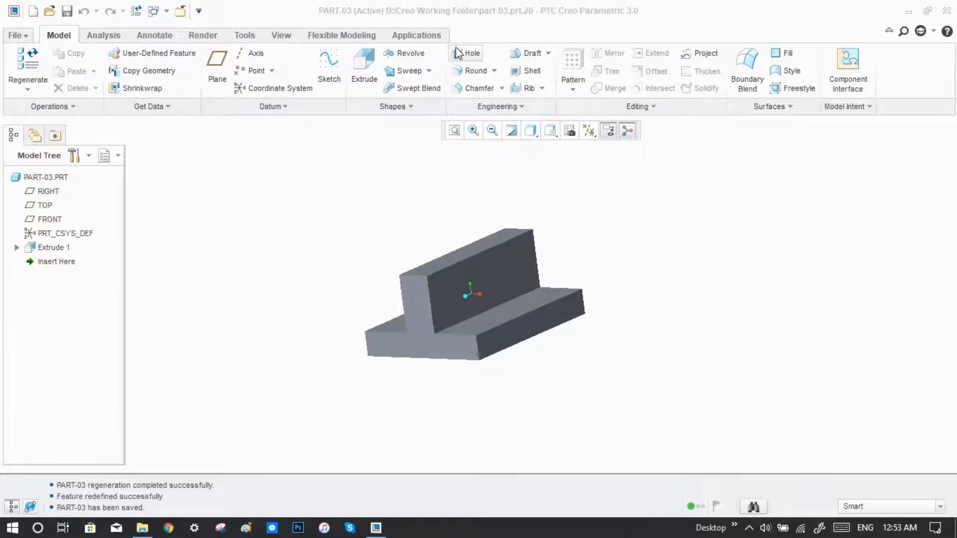
left_click_drag(445, 43, 558, 101)
key("Escape")
middle_click_drag(567, 271, 517, 261)
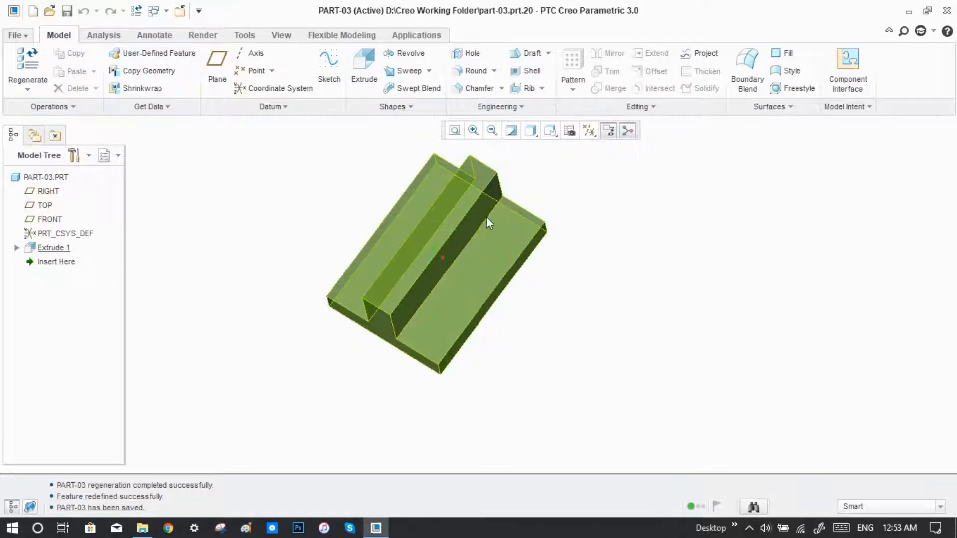
middle_click_drag(389, 208, 379, 236, "shift")
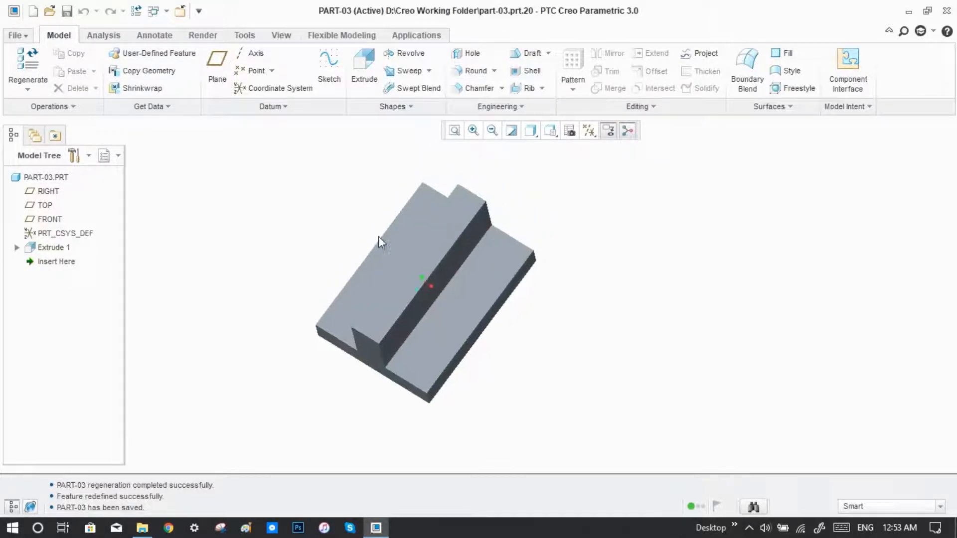
- Suppress the Extrude 1 feature
right_click(56, 250)
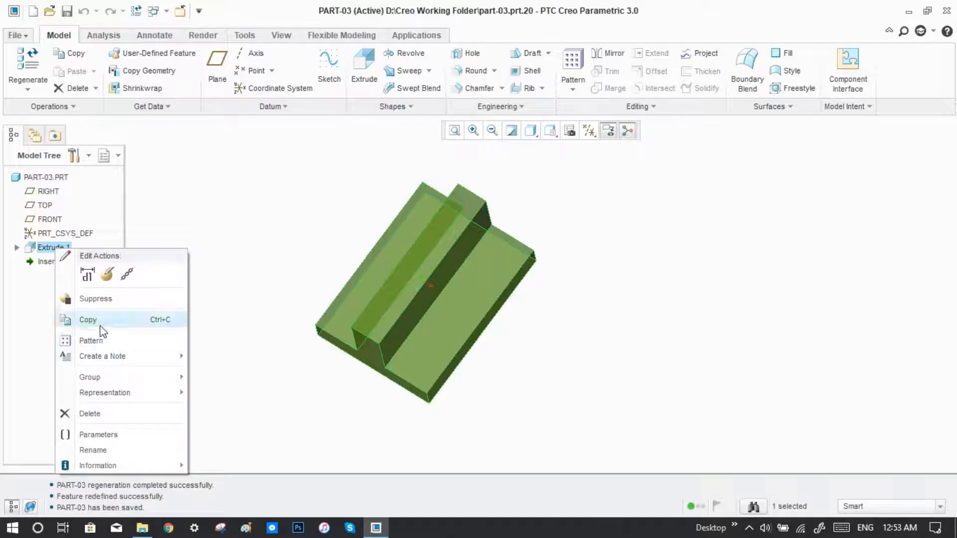
left_click(96, 298)
left_click(453, 283)
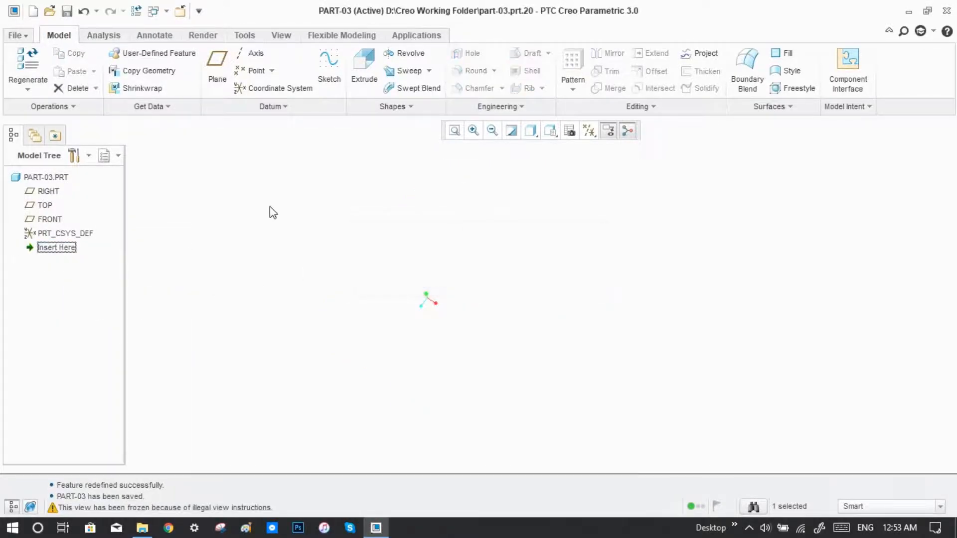
mouse_move(446, 42)
left_mouse_down()
mouse_move(474, 75)
mouse_move(556, 98)
left_mouse_up()
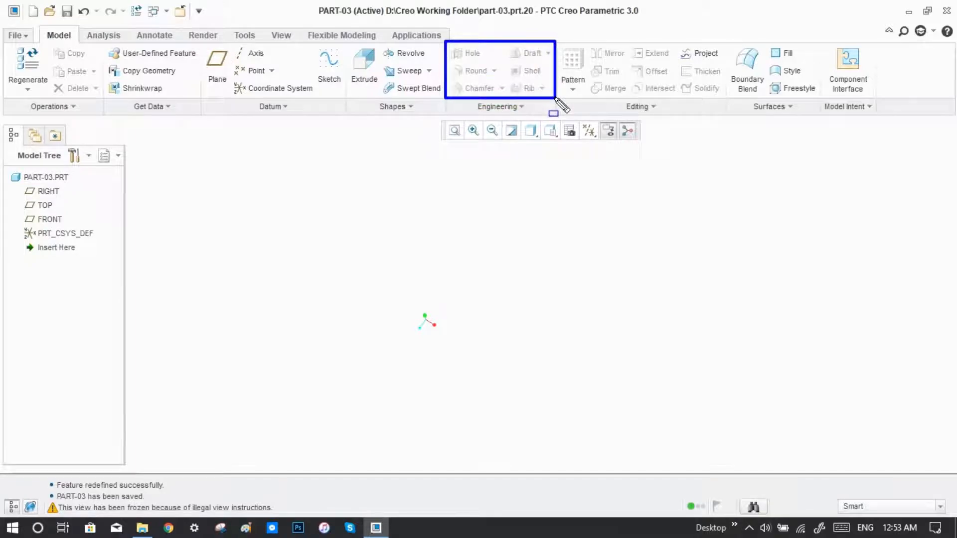
left_click_drag(248, 178, 399, 309)
left_click_drag(485, 365, 718, 405)
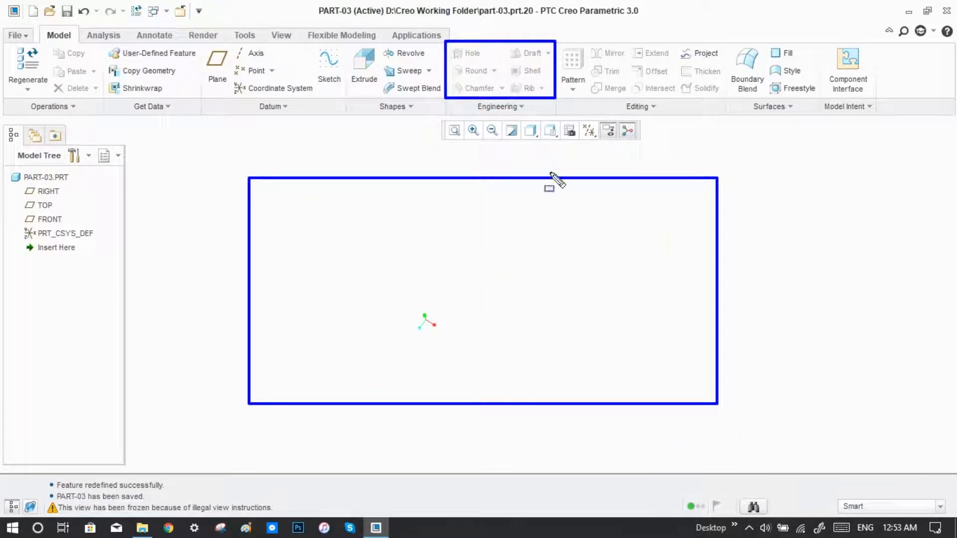
key("Escape")
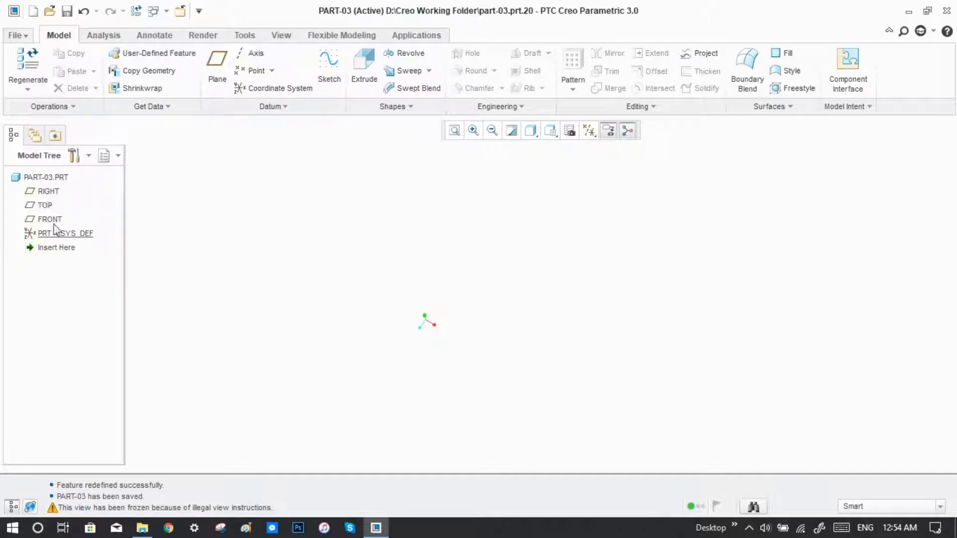
- Enable placement folders, annotations, suppressed objects, envelope components and copied references in the model tree display, and apply the settings
left_click(90, 154)
left_click(103, 175)
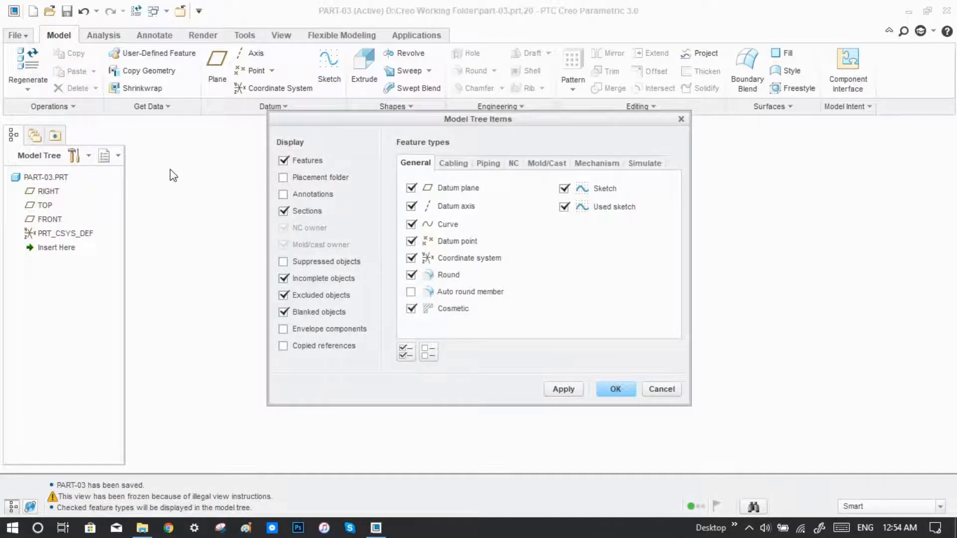
left_click(299, 178)
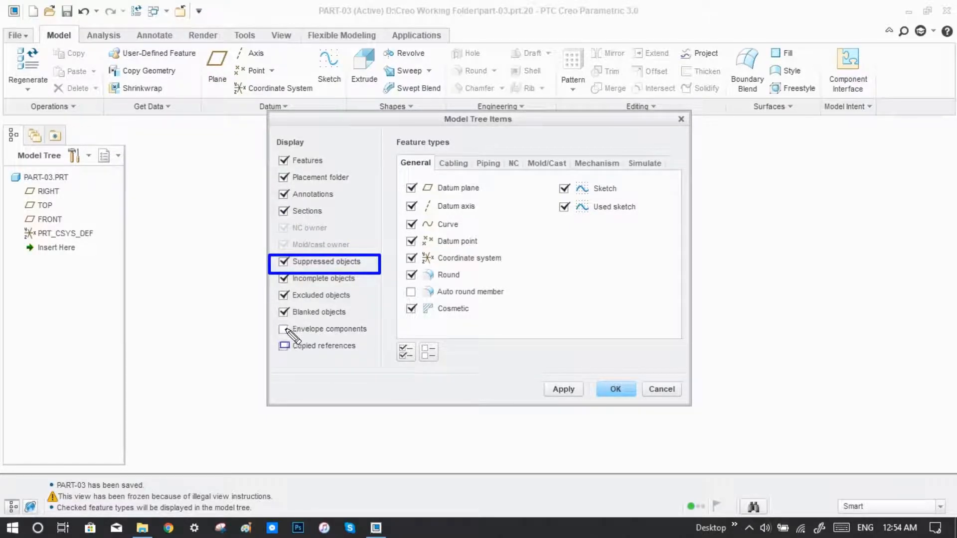
left_click(561, 389)
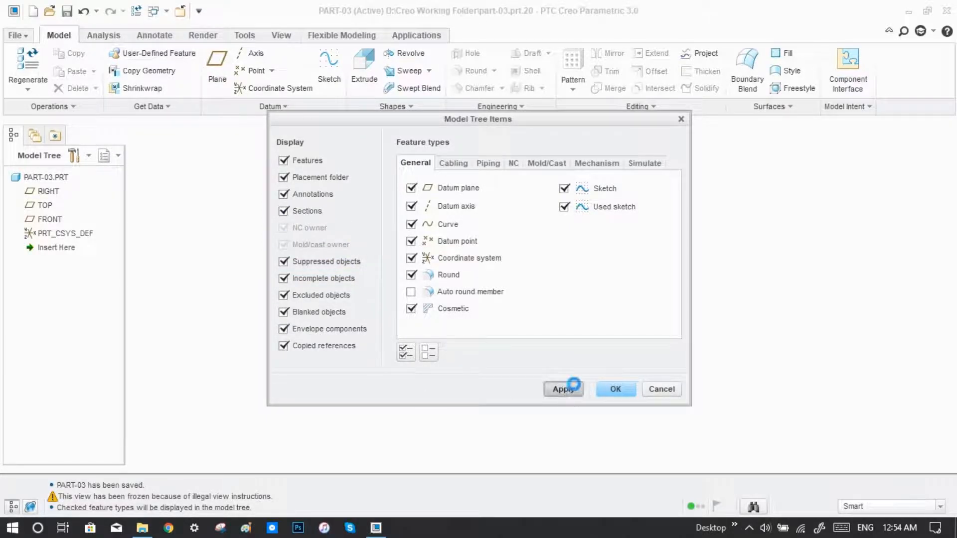
left_click(615, 389)
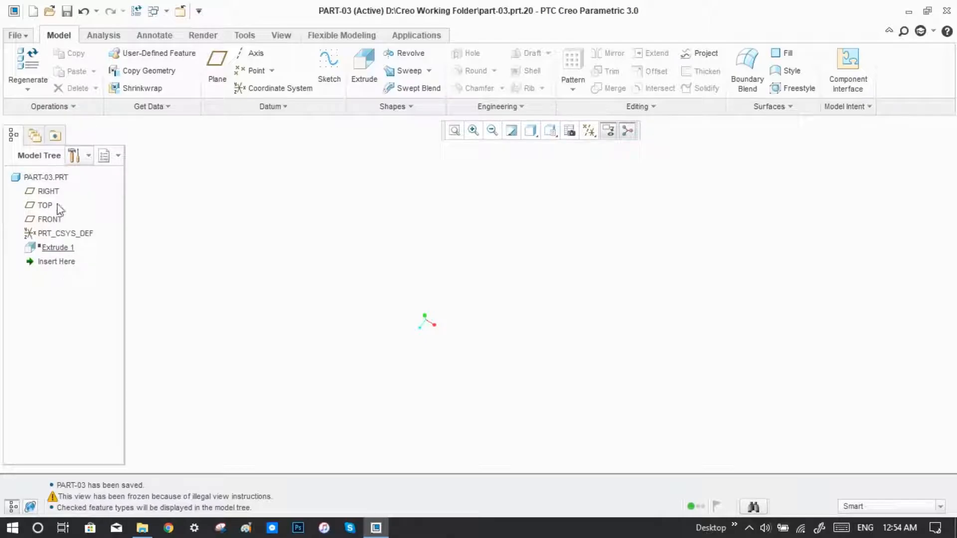
- Resume the suppressed Extrude 1 feature
left_click(62, 248)
right_click(54, 248)
left_click(93, 256)
left_click(314, 259)
middle_click_drag(314, 259, 476, 286)
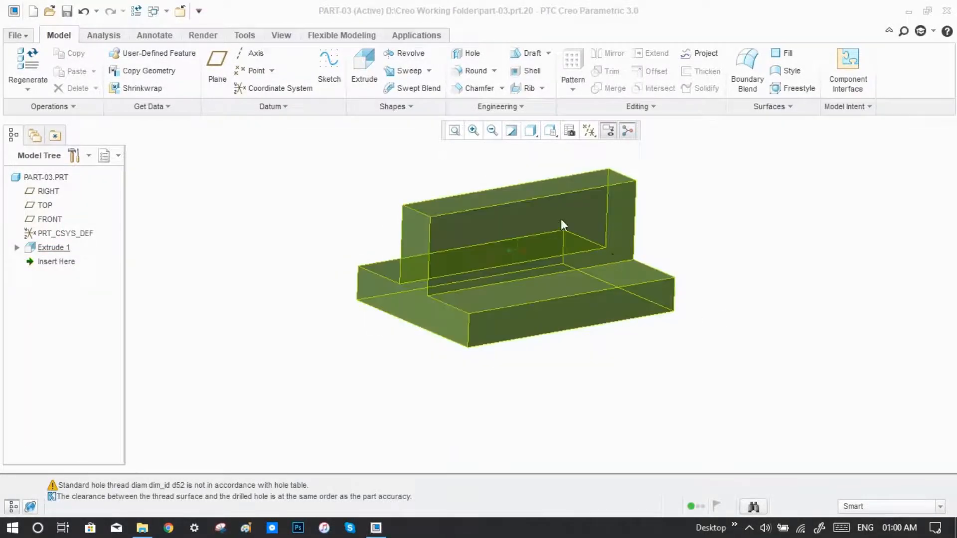
mouse_move(562, 222)
middle_mouse_down()
mouse_move(551, 253)
mouse_move(559, 238)
middle_mouse_up()
mouse_move(444, 42)
left_mouse_down()
mouse_move(517, 100)
mouse_move(556, 116)
mouse_move(555, 102)
left_mouse_up()
key("Escape")
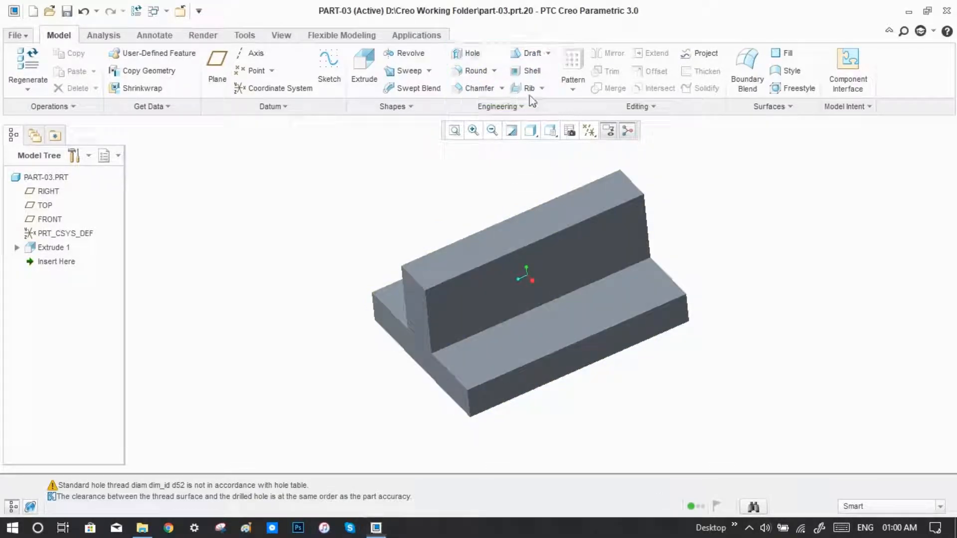
- Place a simple hole on the upper face of the base flange, about 76 from its near end and 27 from its outer side
left_click(459, 52)
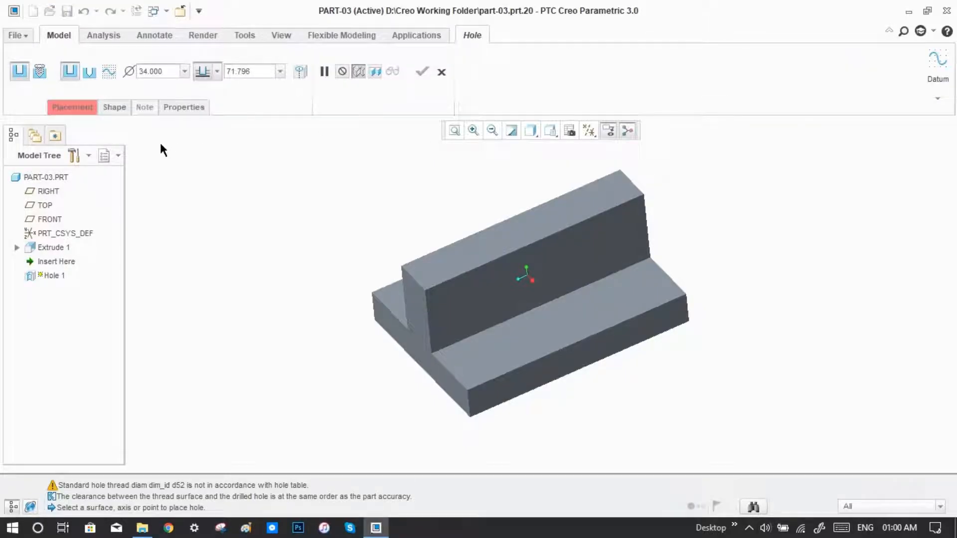
key("ctrl+shift+d")
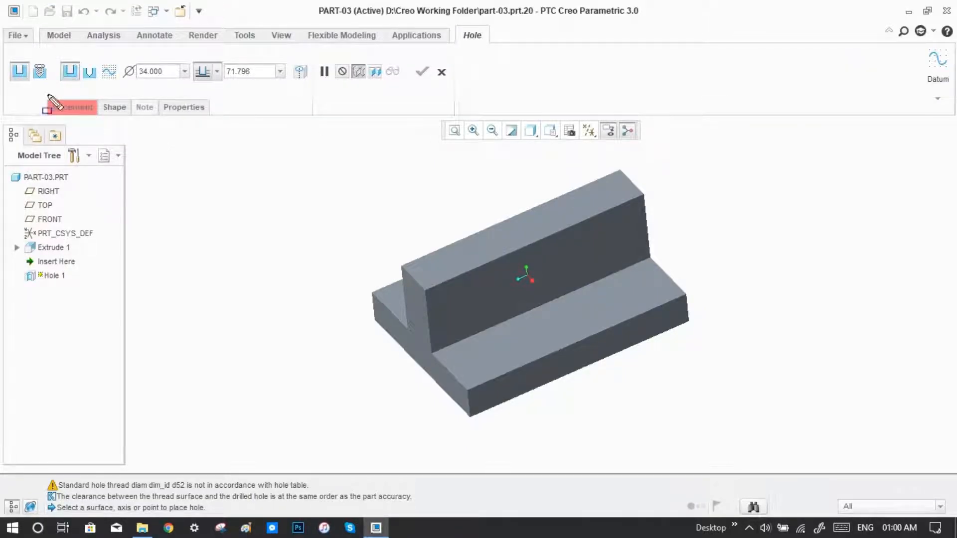
left_click_drag(44, 95, 225, 113)
key("Escape")
left_click(78, 114)
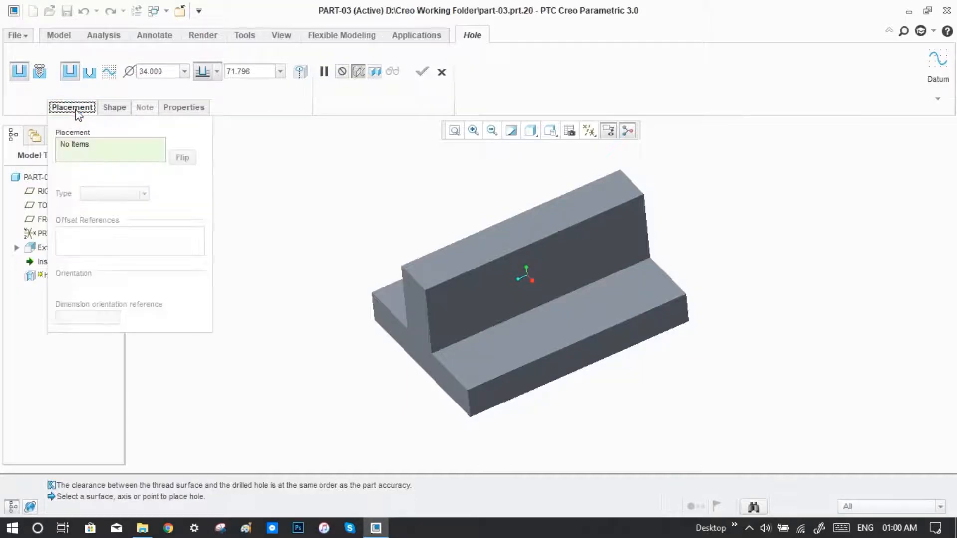
middle_click_drag(532, 318, 560, 285, "shift")
scroll(536, 255, "down", 3)
left_click(529, 280)
scroll(559, 283, "down", 2)
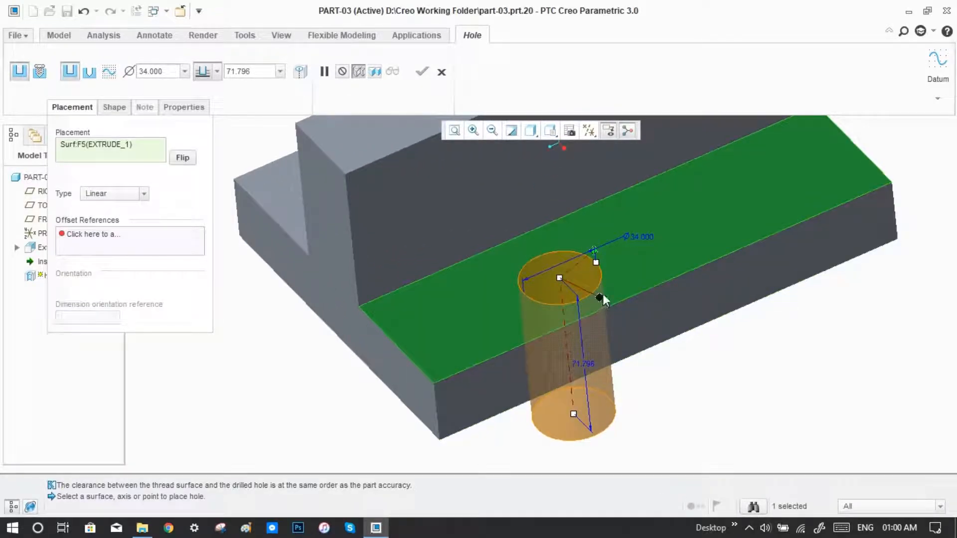
- Attach the hole's two linear offset references to the base's near end face and its long outer side face
left_click_drag(599, 298, 657, 270)
left_click_drag(594, 250, 419, 323)
left_click_drag(443, 274, 399, 349)
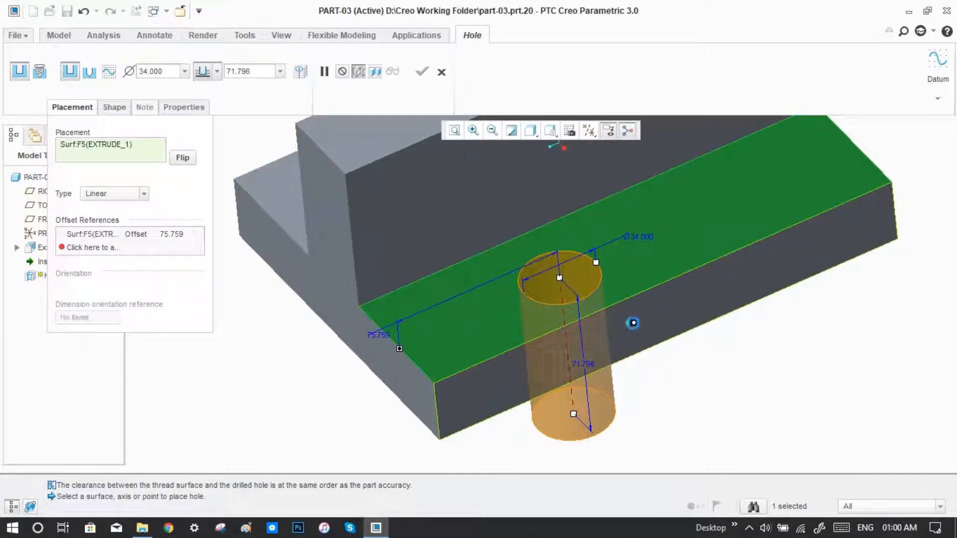
left_click_drag(633, 323, 593, 313)
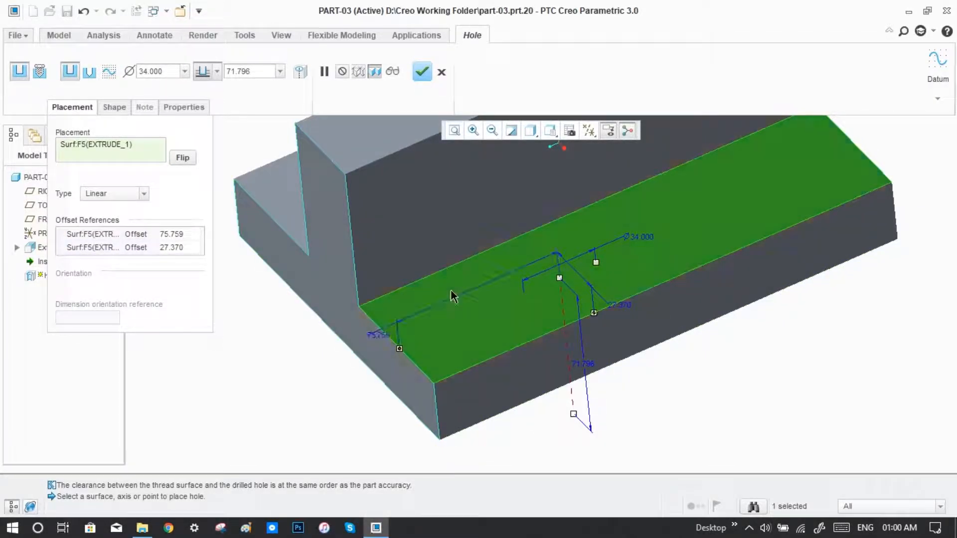
- Try the Radial placement type for the hole and reposition its free offset reference handle
left_click(115, 195)
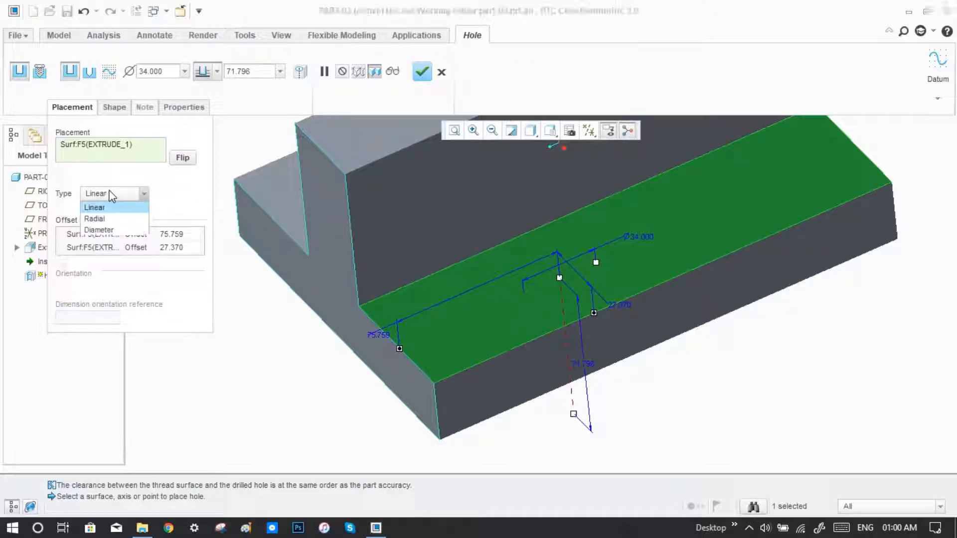
left_click(112, 223)
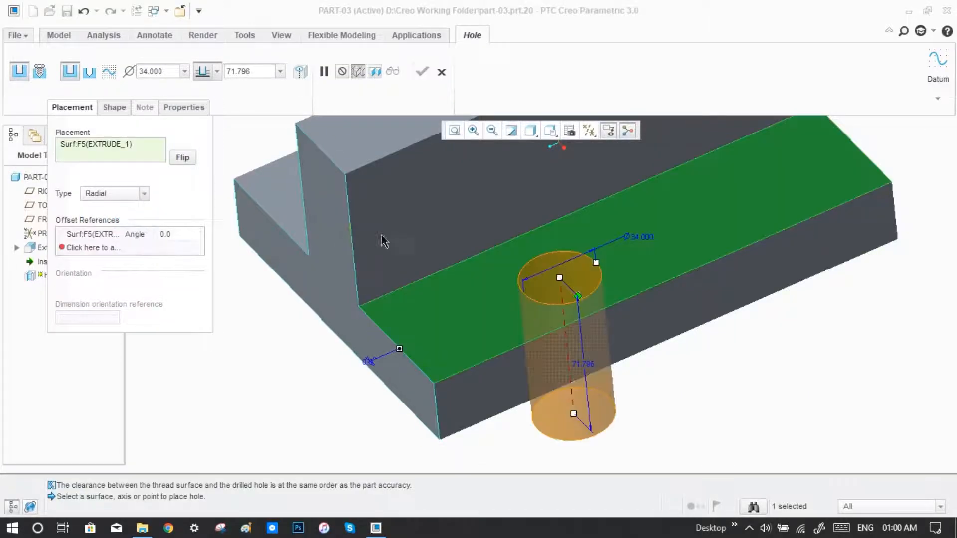
middle_click_drag(579, 266, 607, 245, "shift")
middle_click_drag(525, 286, 605, 302)
scroll(576, 298, "down", 1)
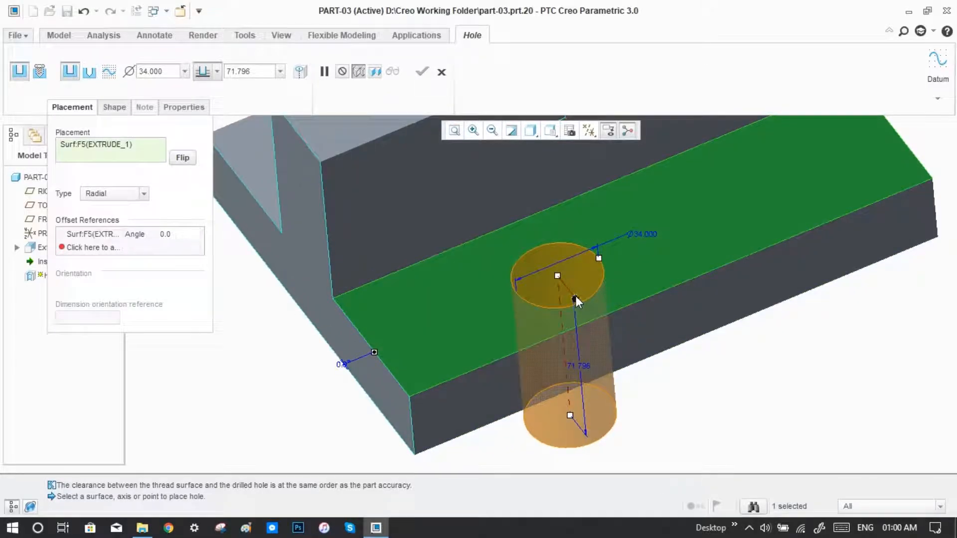
left_click_drag(628, 258, 545, 220)
left_click_drag(489, 164, 574, 215)
- Return the hole placement to Linear and reassign its second offset reference to the base's long outer side face
left_click(118, 194)
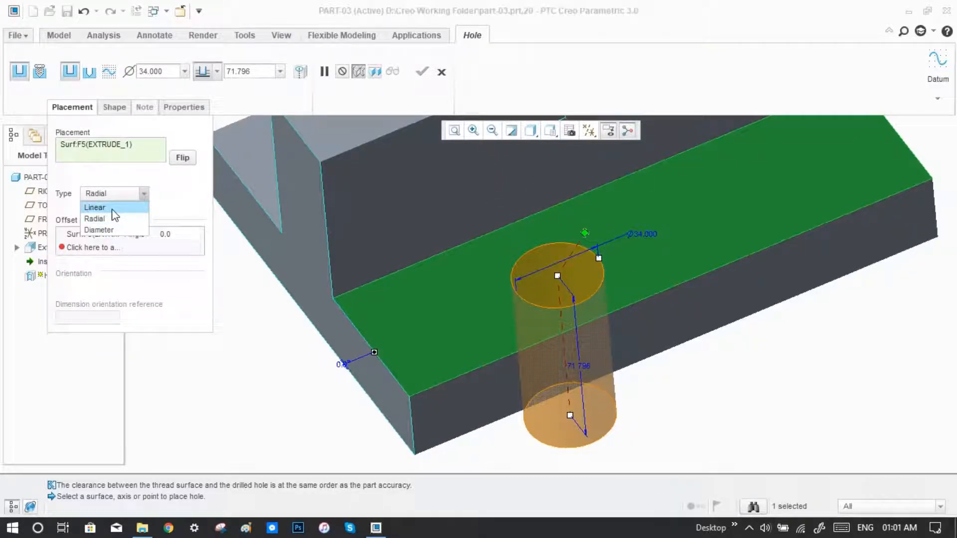
left_click(114, 209)
middle_click_drag(666, 292, 637, 265)
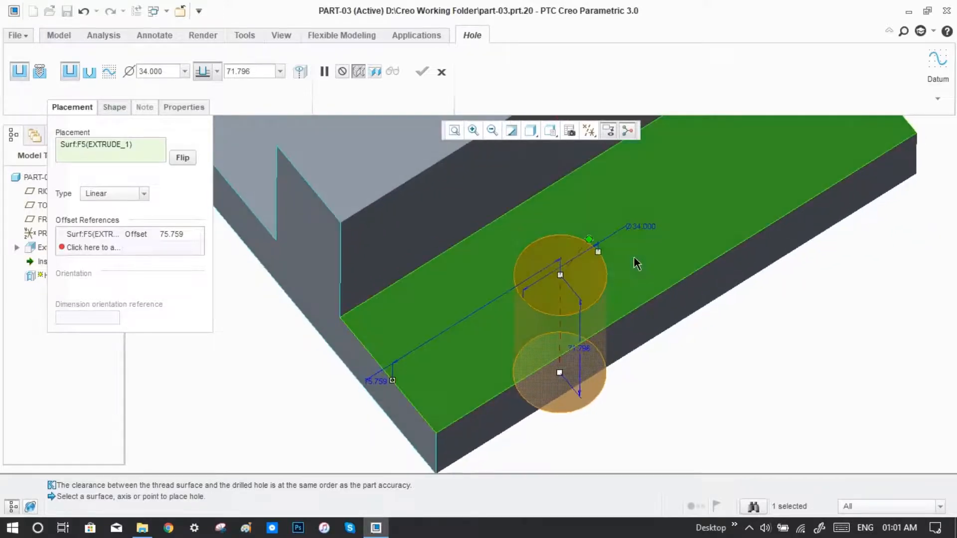
left_click_drag(589, 240, 691, 317)
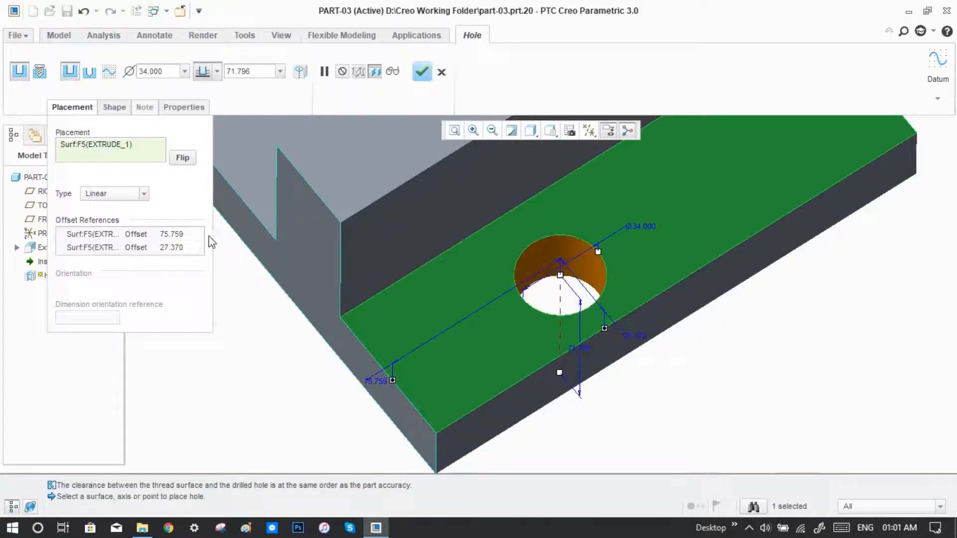
left_click(115, 194)
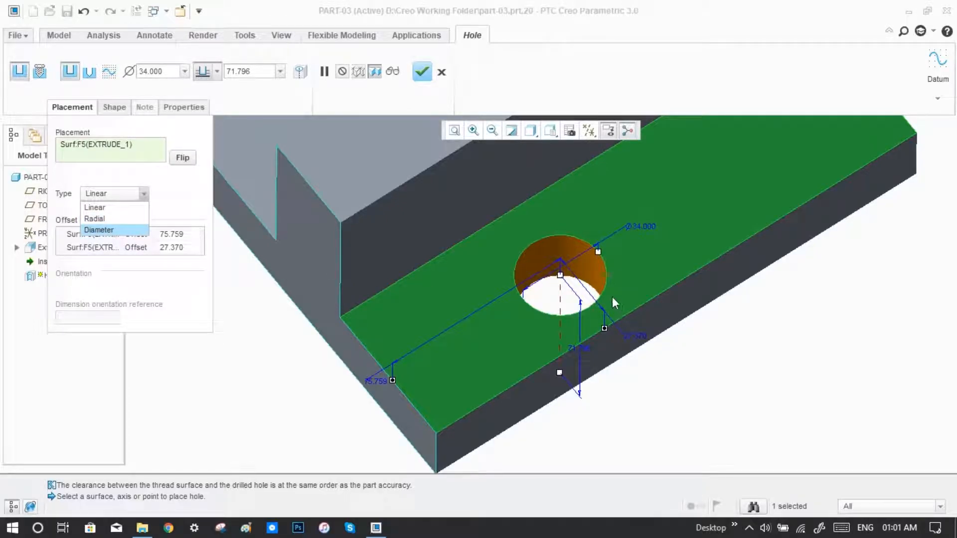
left_click(634, 246)
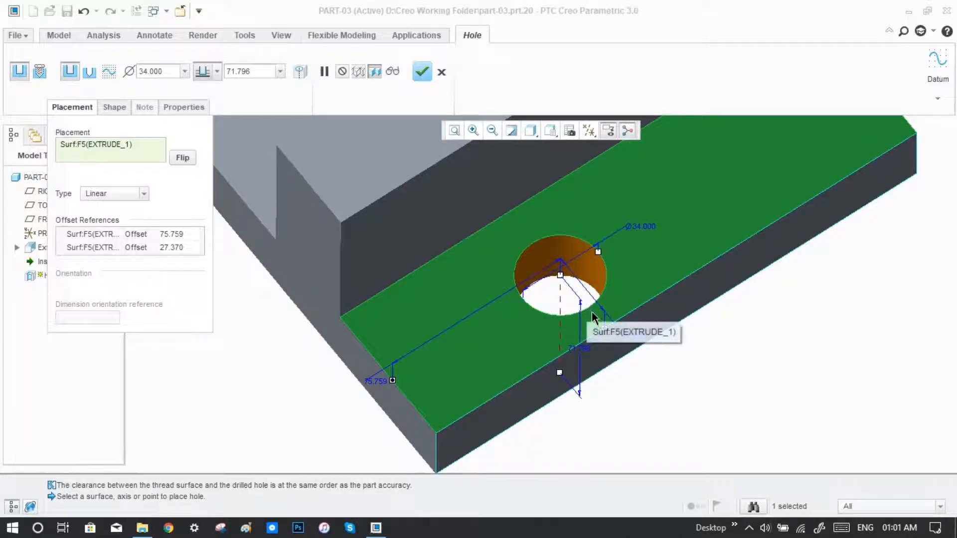
middle_click_drag(459, 264, 542, 294)
scroll(542, 294, "down", 4)
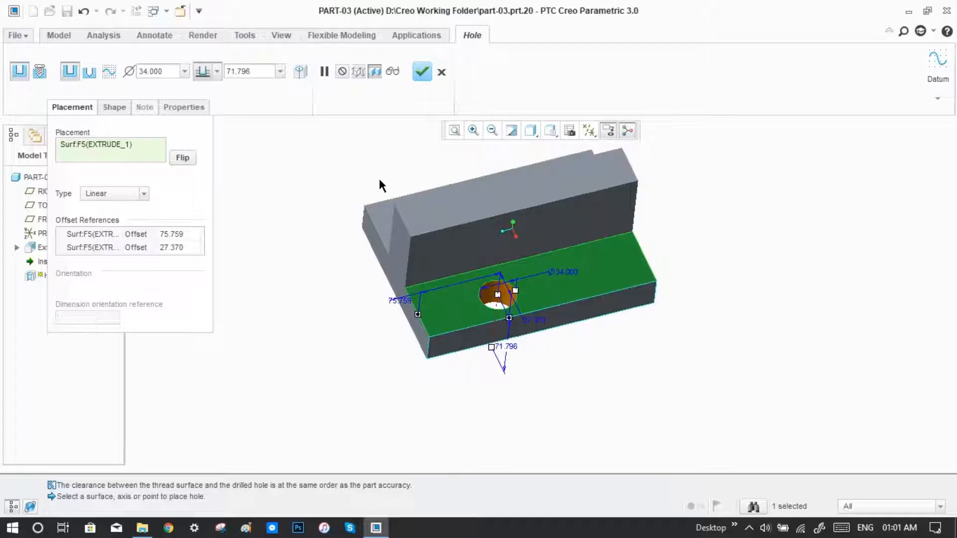
mouse_move(496, 219)
middle_mouse_down("shift")
mouse_move(485, 267)
mouse_move(506, 241)
mouse_move(501, 265)
middle_mouse_up("shift")
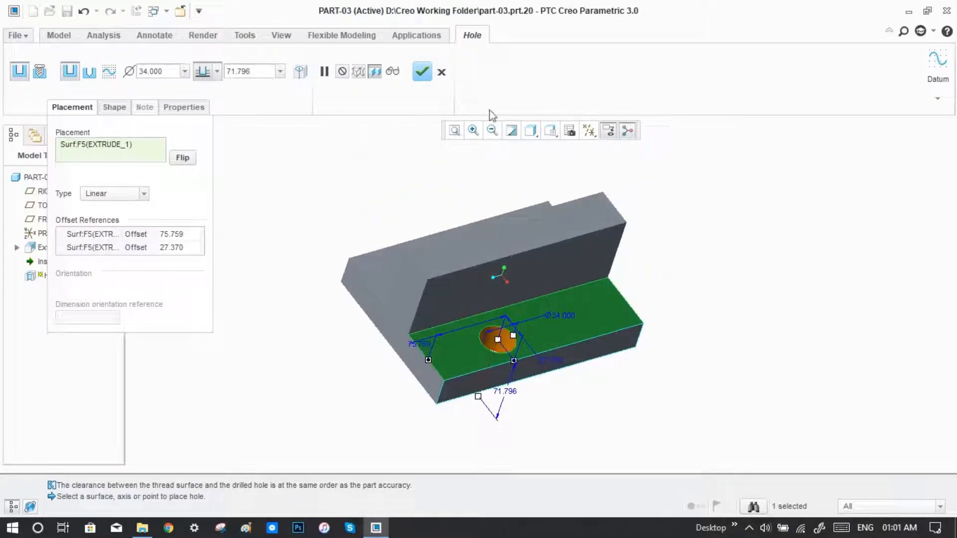
middle_click_drag(468, 222, 487, 198, "shift")
- Try a standard UNC 1-64 hole in place of the simple hole and check its drilled-depth options
left_click(40, 71)
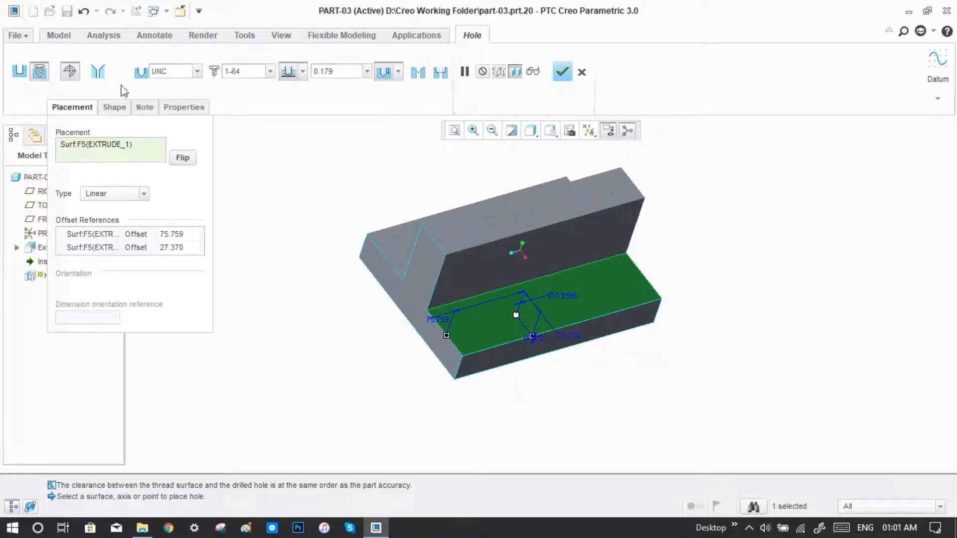
left_click(398, 71)
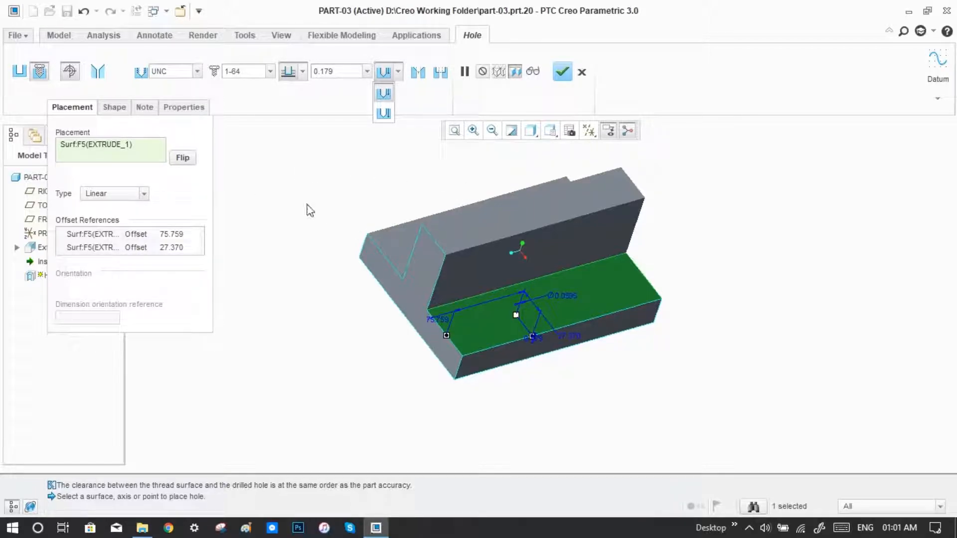
left_click(554, 296)
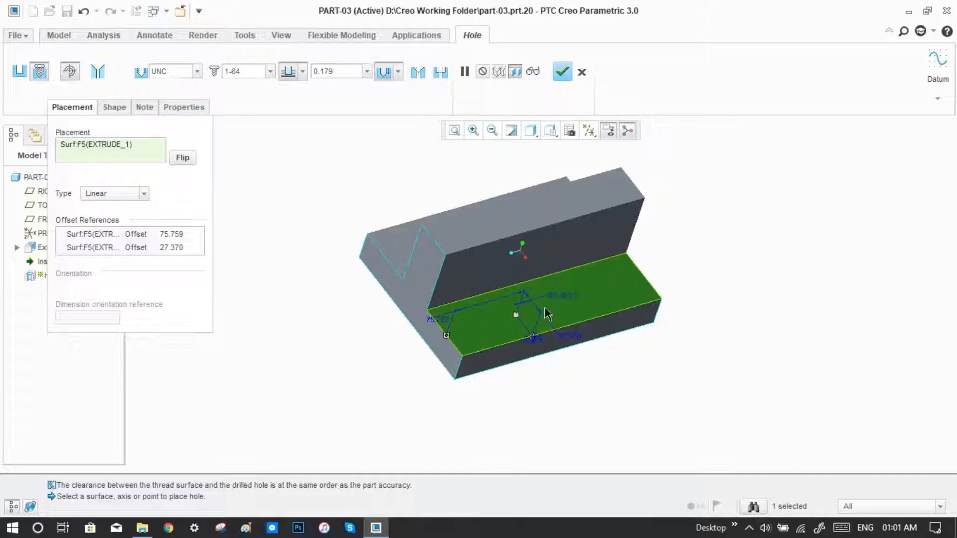
- Move the hole on the flange to about 77 from the near end face and 31 from the outer side face
mouse_move(555, 297)
middle_mouse_down("shift")
mouse_move(559, 255)
mouse_move(532, 249)
mouse_move(571, 265)
mouse_move(554, 272)
middle_mouse_up("shift")
scroll(553, 272, "down", 5)
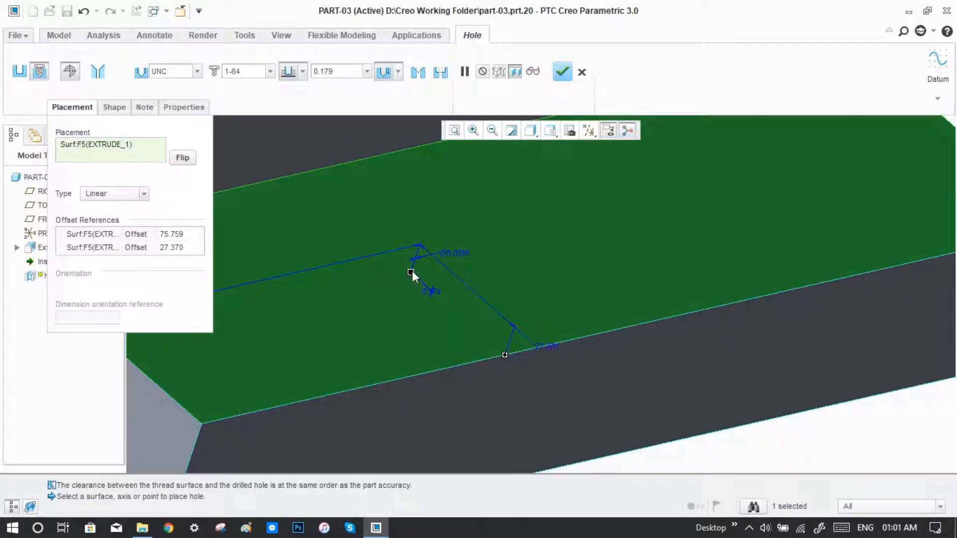
left_click_drag(425, 318, 460, 289)
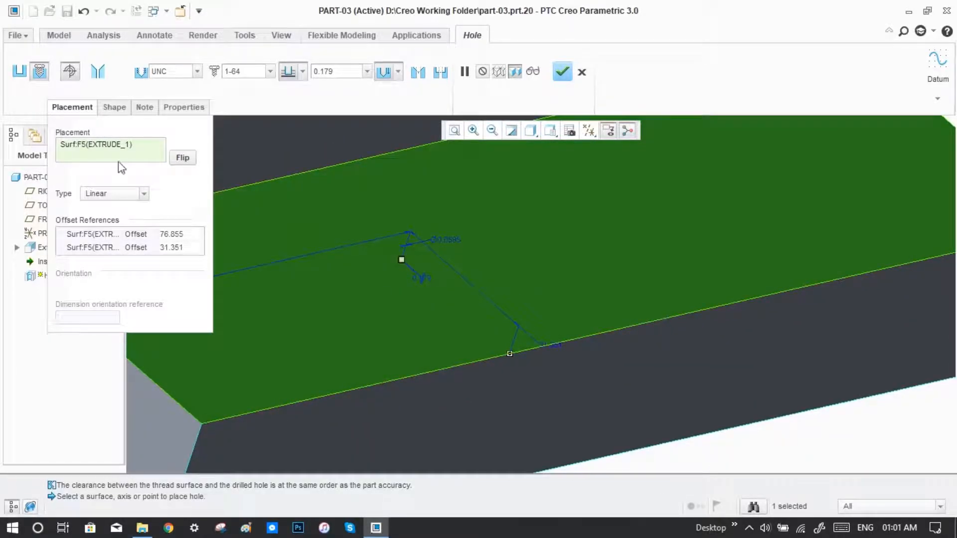
- Return the hole to the simple type with a 34 diameter and complete the hole feature
left_click(20, 71)
scroll(508, 314, "up", 1)
middle_click_drag(509, 314, 600, 270, "shift")
scroll(600, 271, "up", 3)
middle_click_drag(619, 316, 566, 304)
left_click(564, 76)
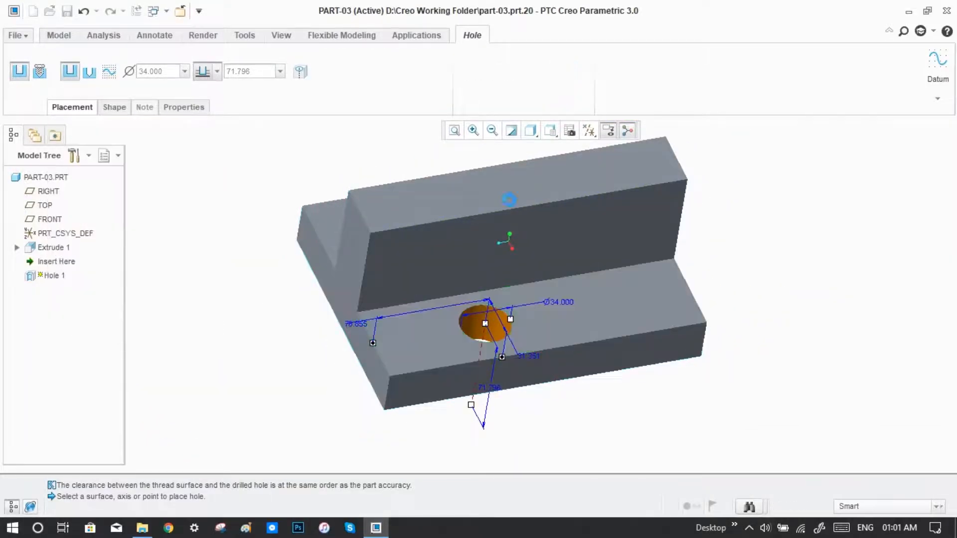
middle_click_drag(470, 316, 363, 269)
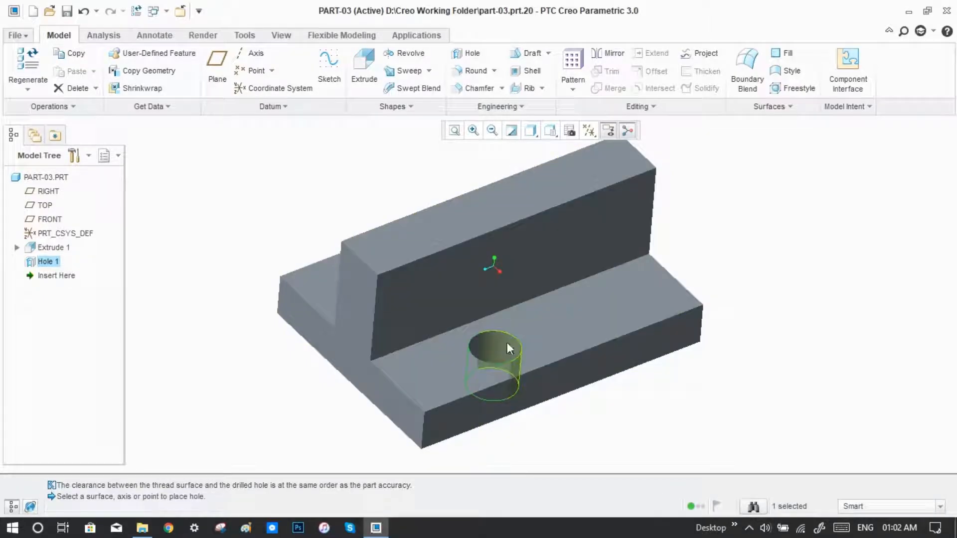
left_click(454, 161)
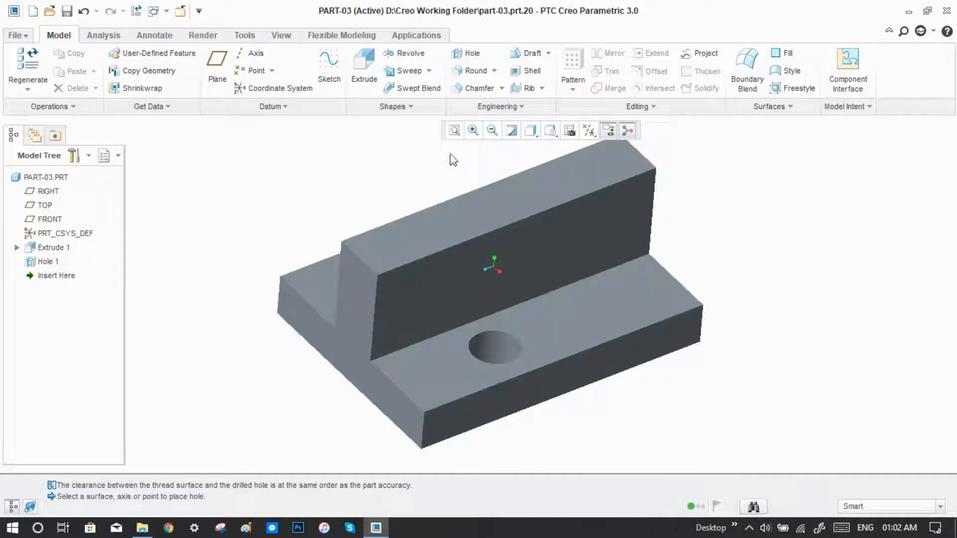
- Start a Round on the near long top edge of the upright rib and show its set definition
left_click(495, 71)
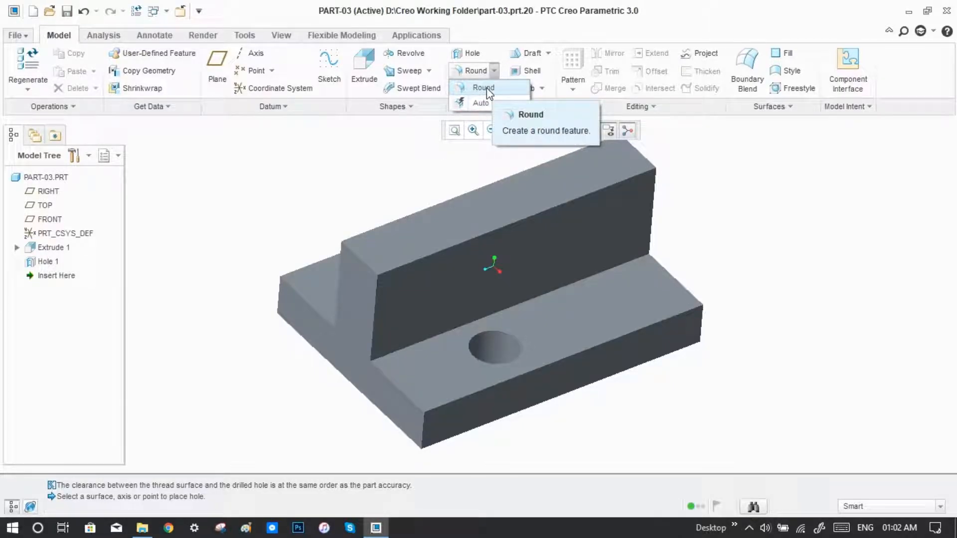
left_click(488, 94)
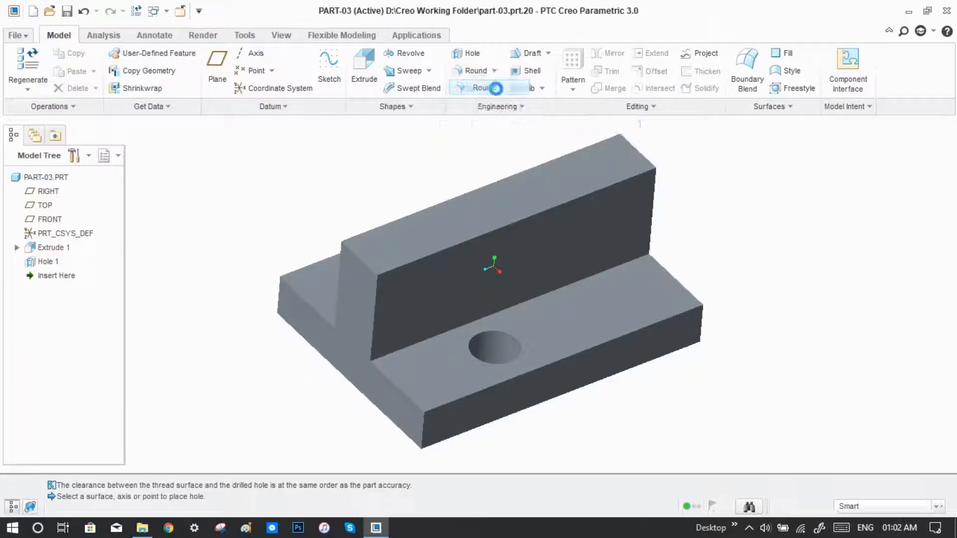
left_click(490, 247)
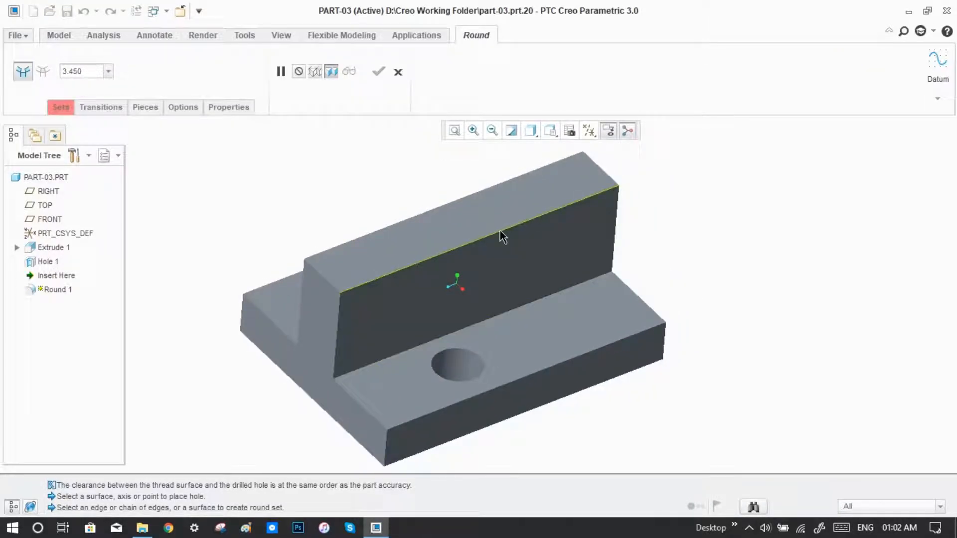
left_click(501, 230)
middle_click_drag(503, 259, 489, 261, "shift")
middle_click_drag(489, 261, 512, 260)
middle_click_drag(485, 198, 501, 291, "ctrl")
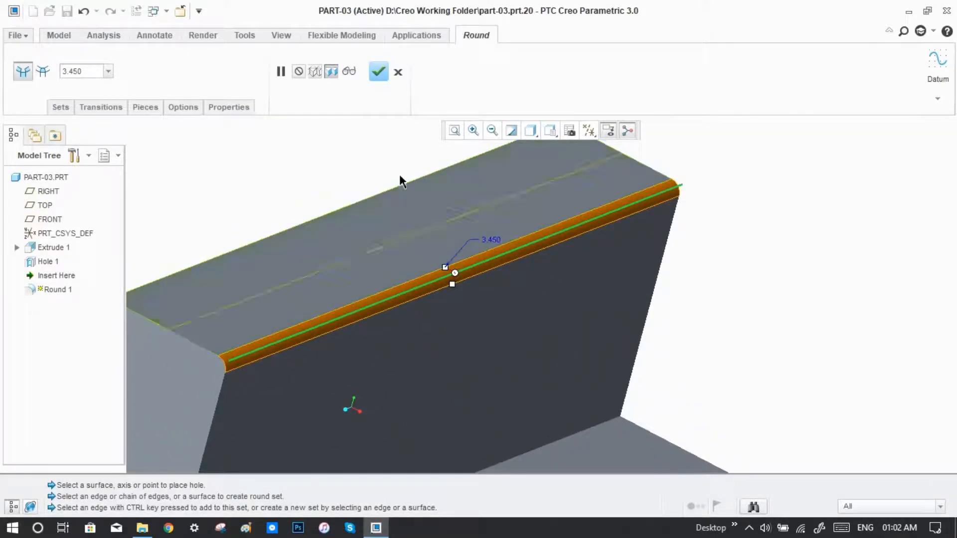
double_click(80, 73)
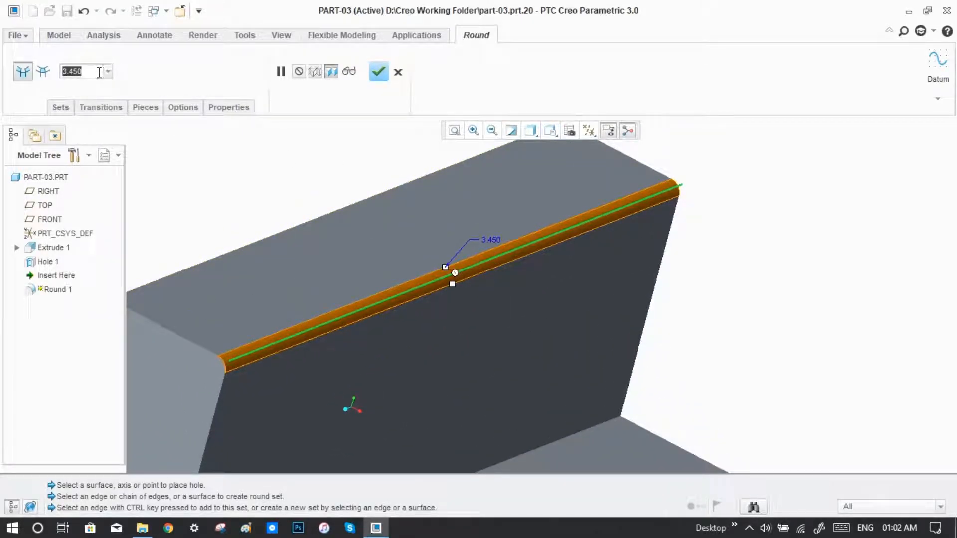
left_click(68, 111)
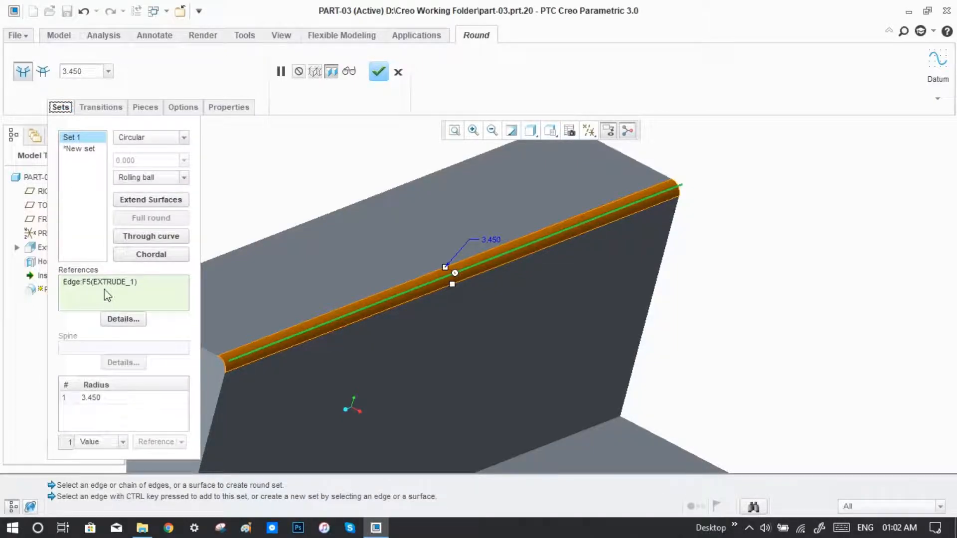
- Add the opposite long top edge of the upright rib to the first round set
middle_click_drag(485, 291, 648, 200, "shift")
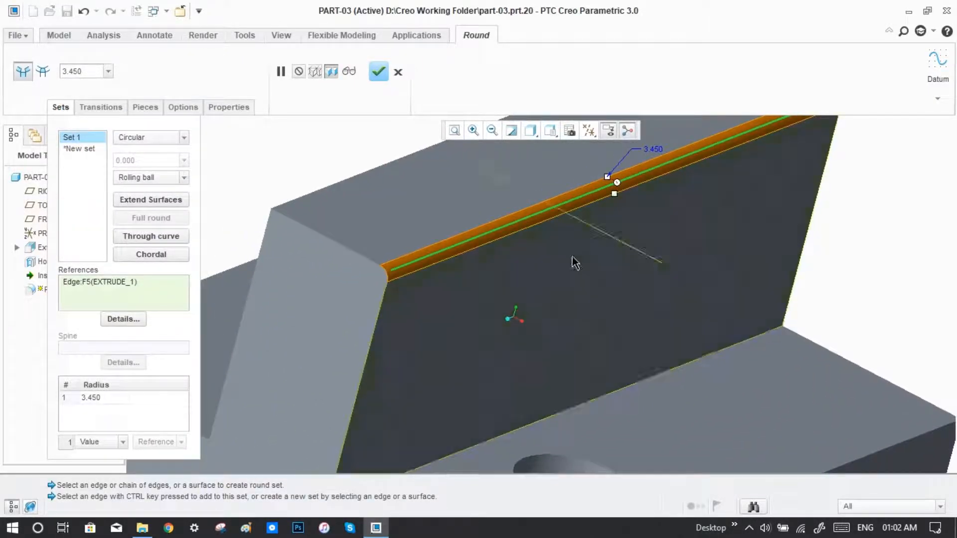
middle_click_drag(526, 311, 492, 337, "ctrl")
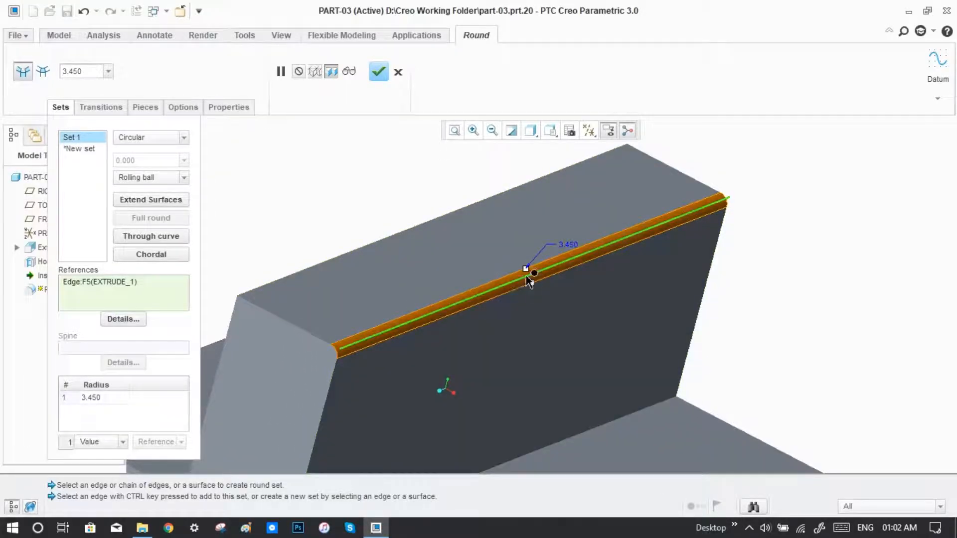
middle_click_drag(526, 274, 500, 267)
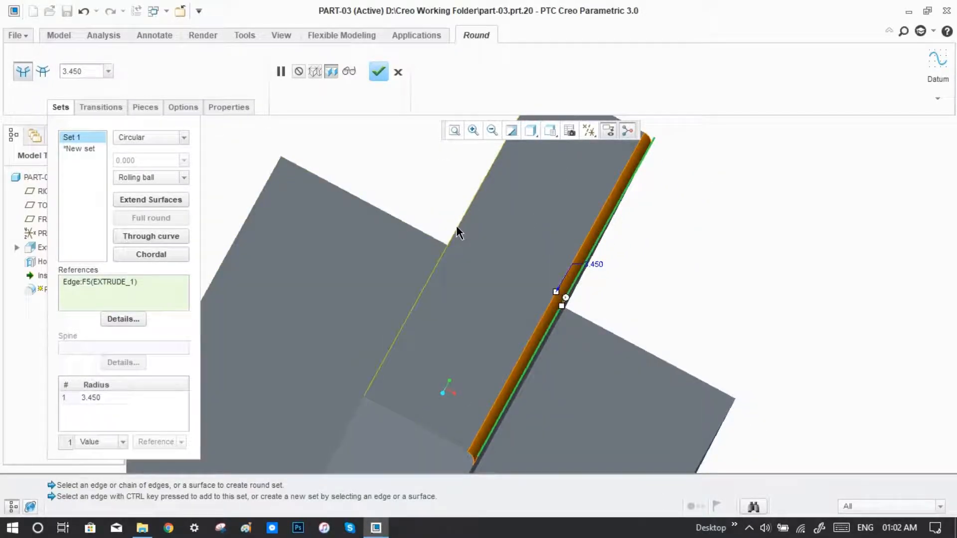
middle_click_drag(567, 228, 555, 235)
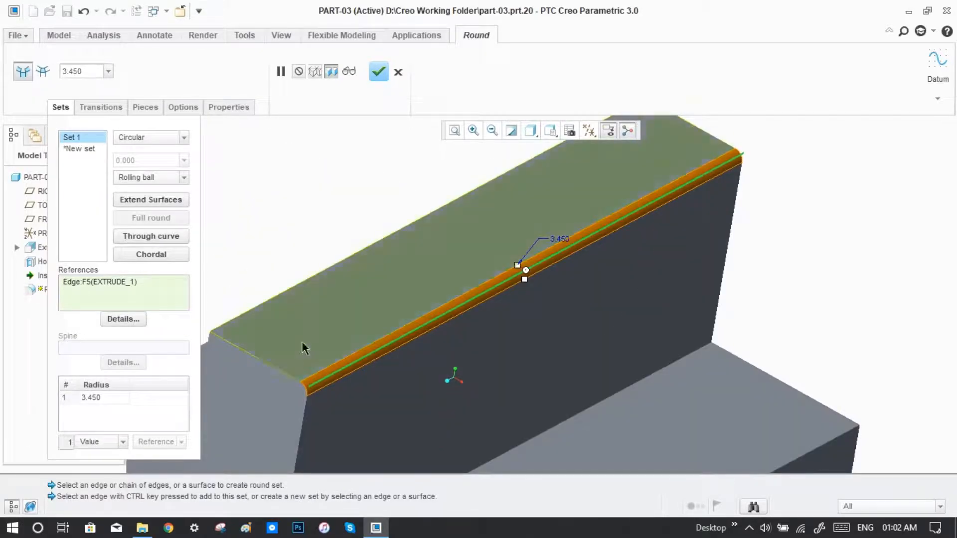
middle_click_drag(276, 374, 706, 197)
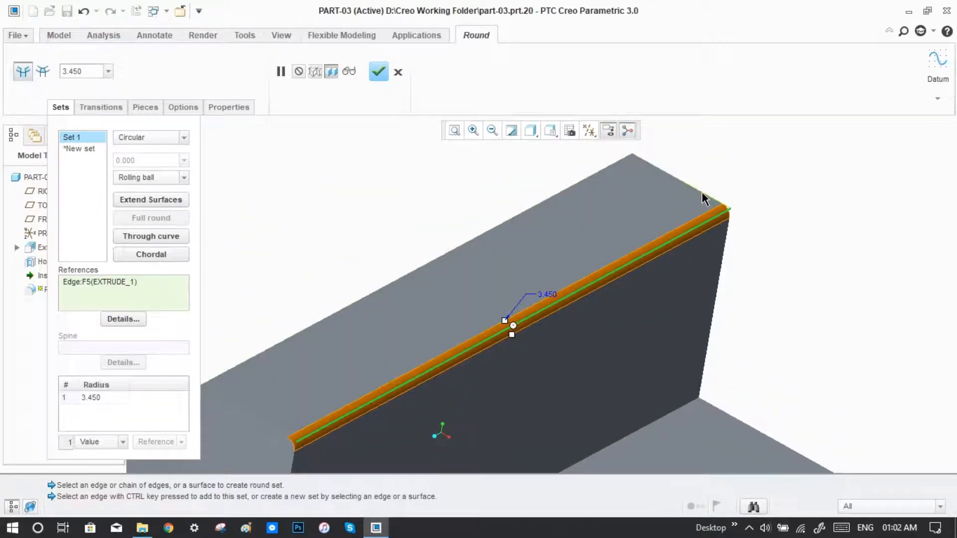
mouse_move(544, 272)
middle_mouse_down()
mouse_move(594, 193)
mouse_move(623, 201)
middle_mouse_up()
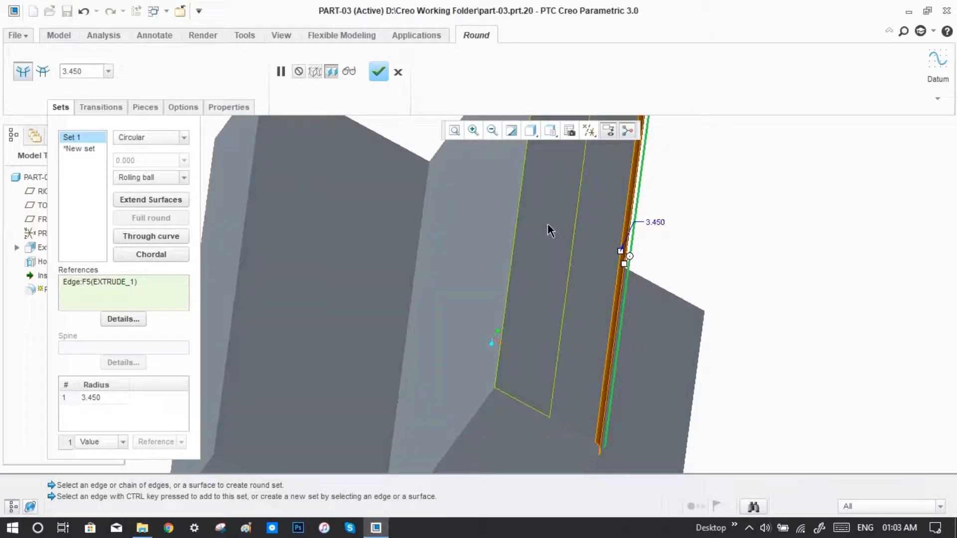
left_click(517, 214, "ctrl")
mouse_move(678, 259)
middle_mouse_down()
mouse_move(645, 256)
mouse_move(570, 208)
mouse_move(546, 241)
middle_mouse_up()
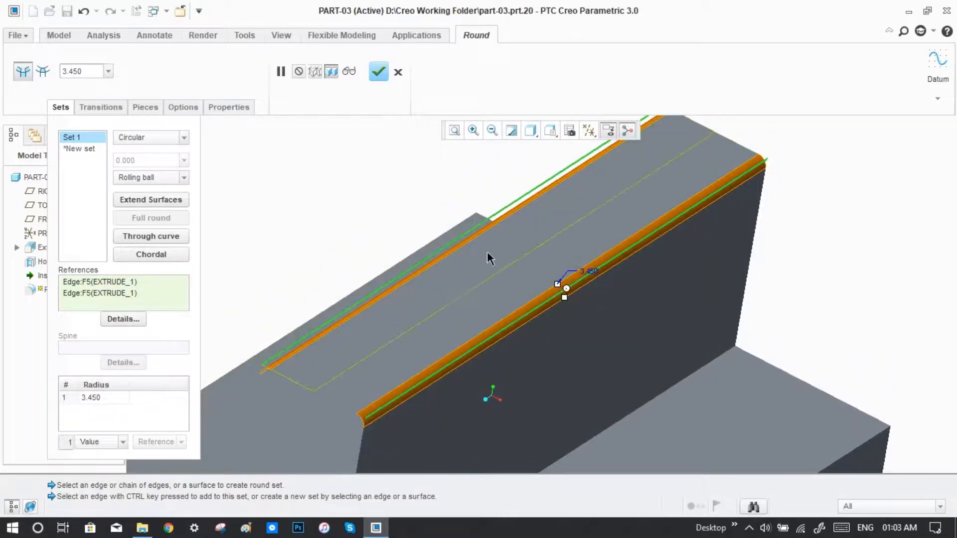
- Create a second round set from the two short end edges of the rib's top face
left_click(77, 148)
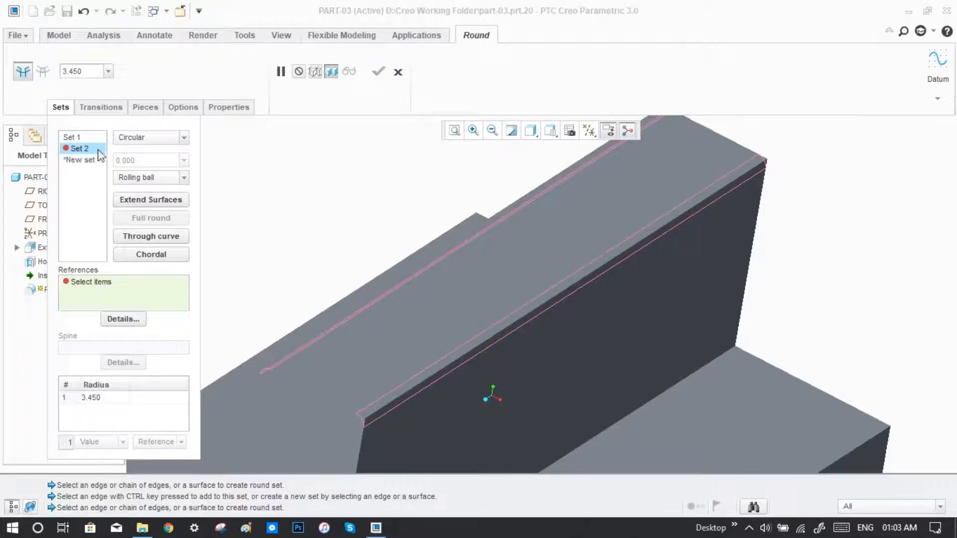
left_click(90, 291)
middle_click_drag(455, 313, 556, 222, "shift")
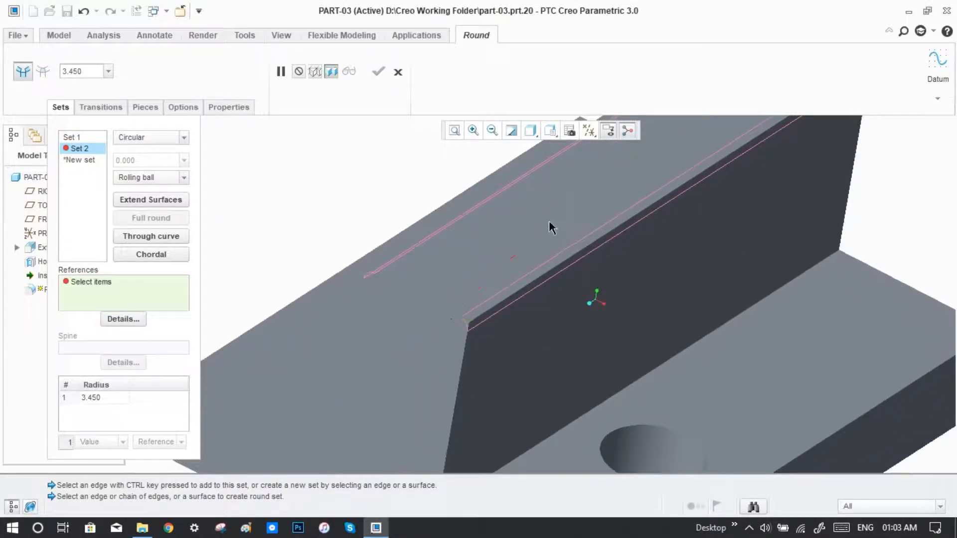
left_click(425, 299)
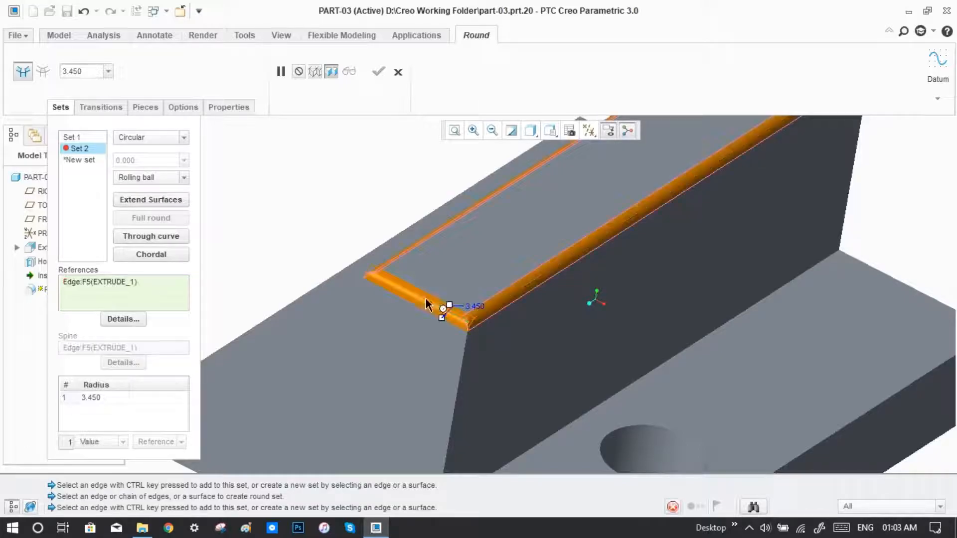
mouse_move(675, 212)
middle_mouse_down()
mouse_move(699, 259)
mouse_move(653, 271)
mouse_move(711, 271)
middle_mouse_up()
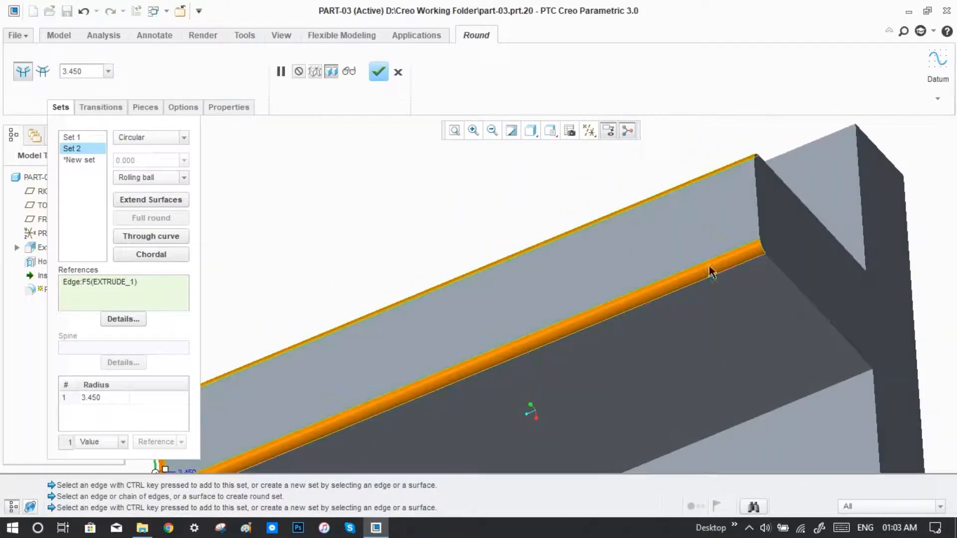
left_click(758, 209, "ctrl")
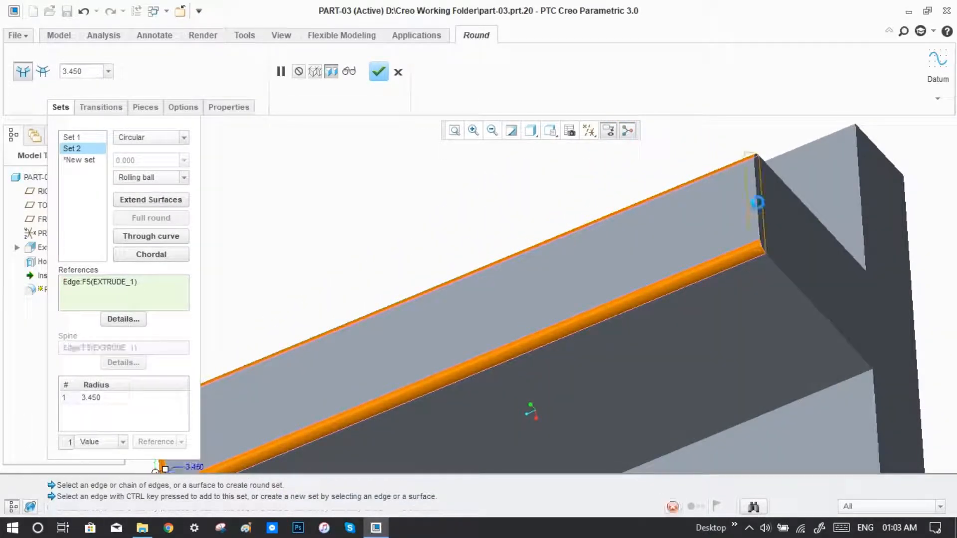
- Set the round radius to 5 for Set 1 and to 2 for Set 2
left_click(74, 138)
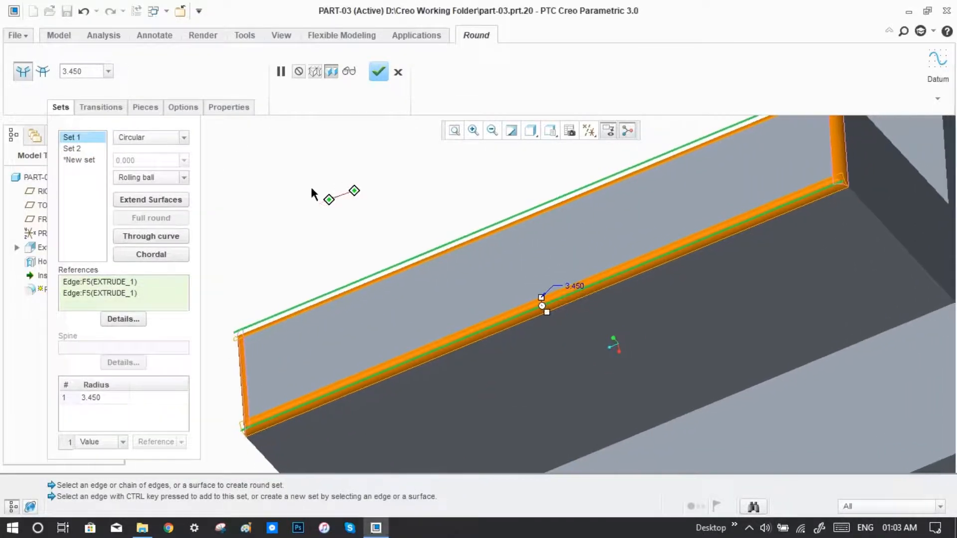
double_click(91, 75)
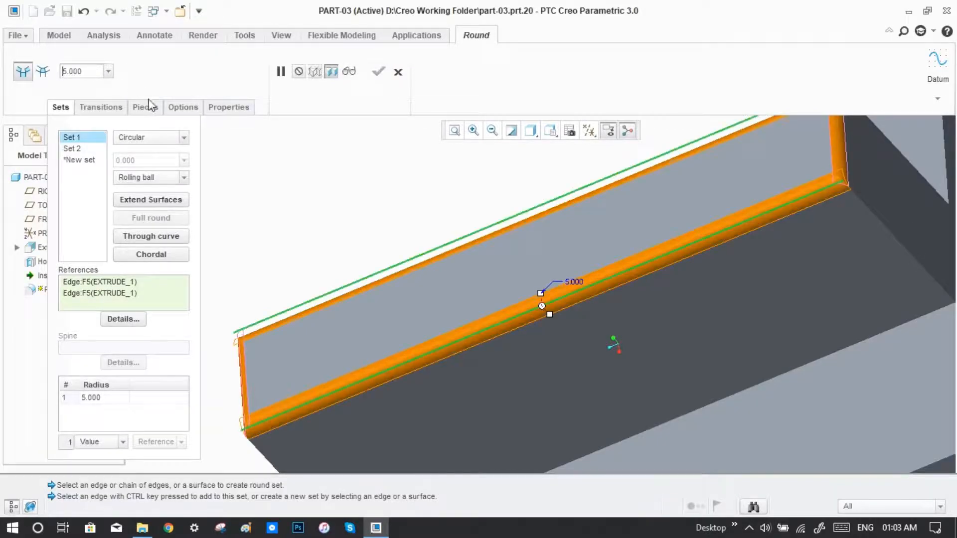
left_click(81, 148)
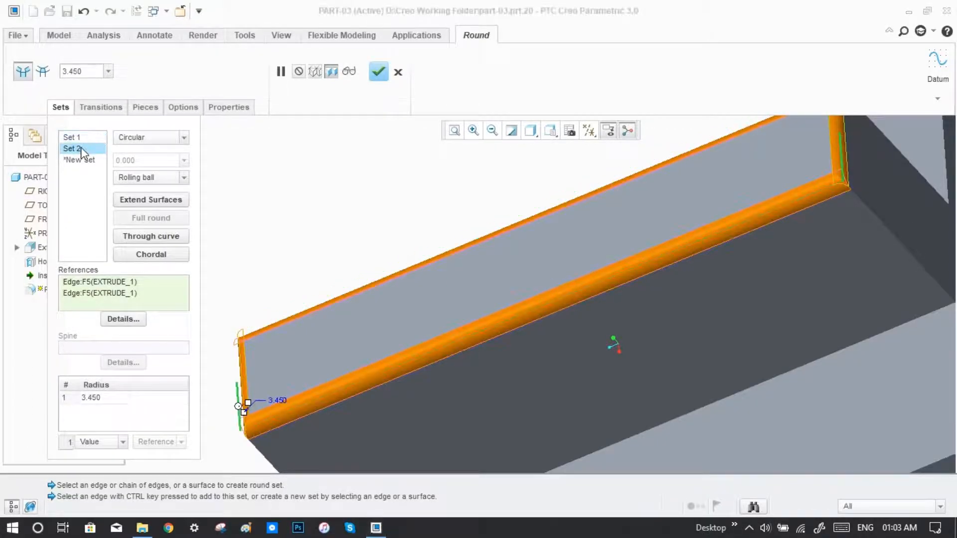
double_click(89, 73)
type("2")
key("Return")
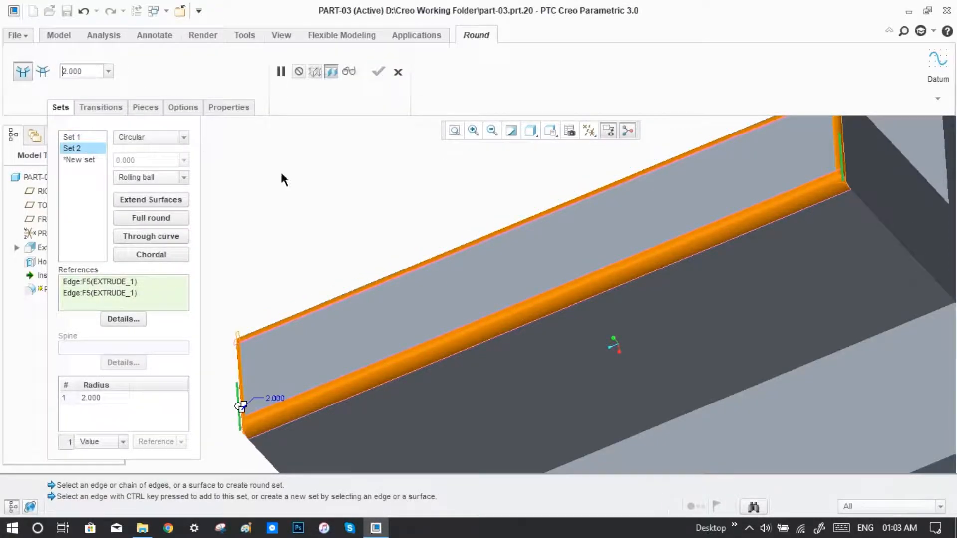
scroll(848, 217, "up", 5)
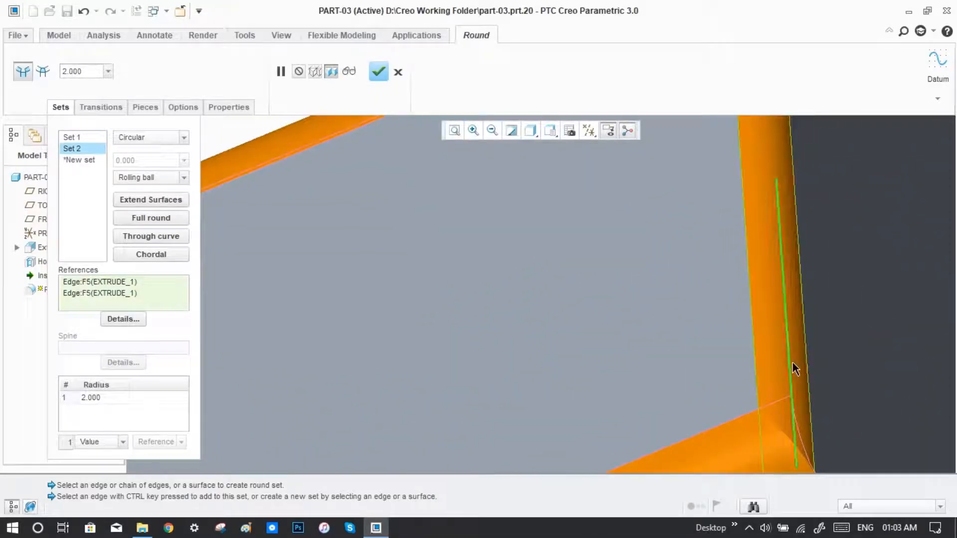
- Complete the two-set round on the upright rib's top edges
scroll(798, 371, "down", 5)
middle_click_drag(794, 264, 698, 252)
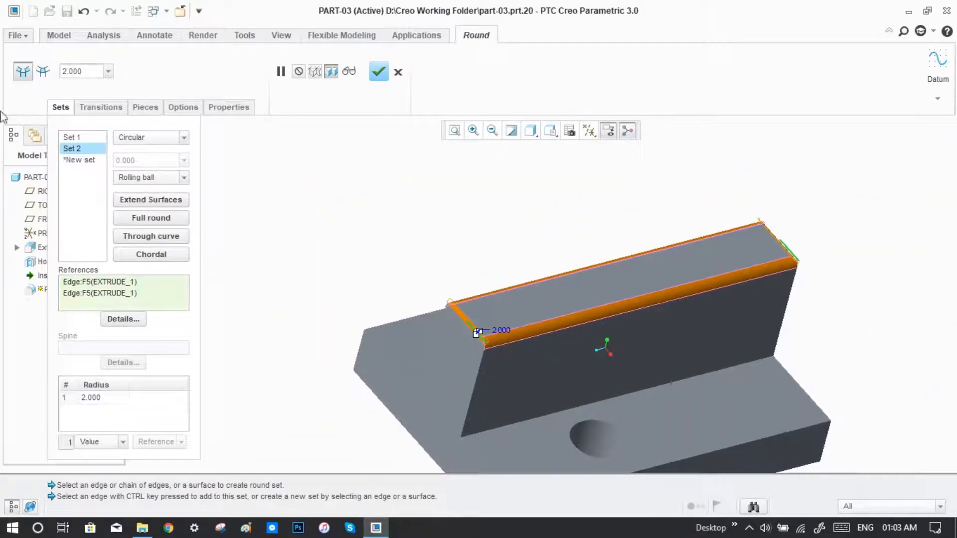
left_click(378, 72)
middle_click_drag(410, 224, 489, 219, "shift")
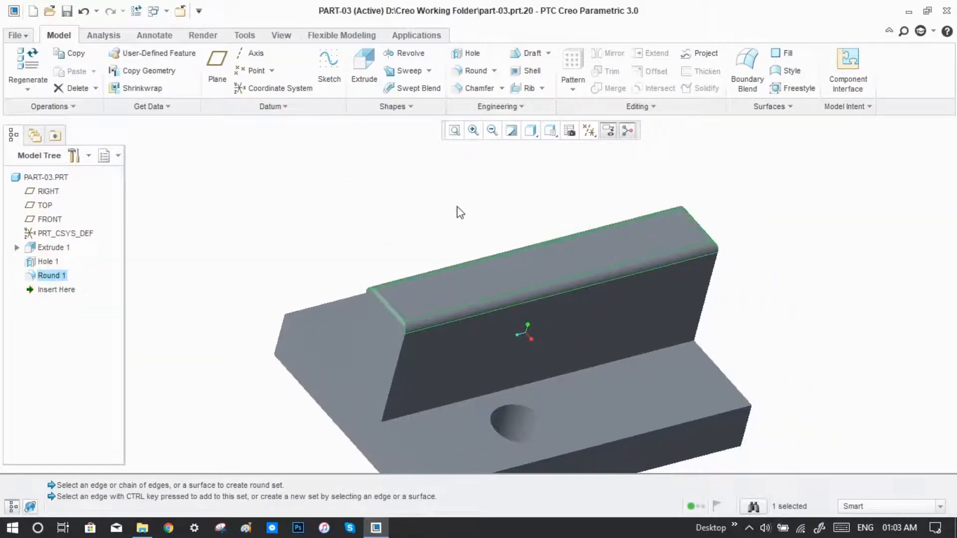
left_click(494, 70)
left_click(486, 103)
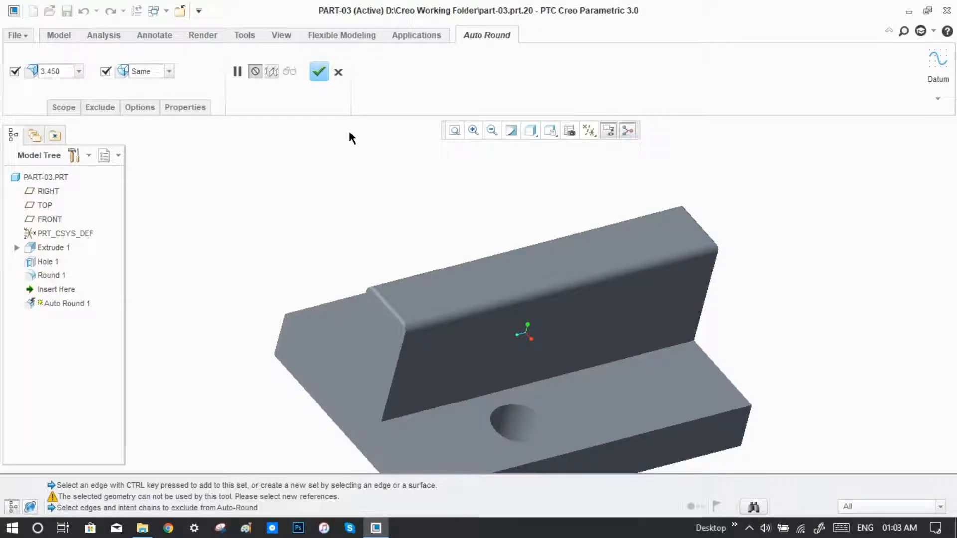
left_click(340, 73)
left_click(494, 70)
left_click(468, 86)
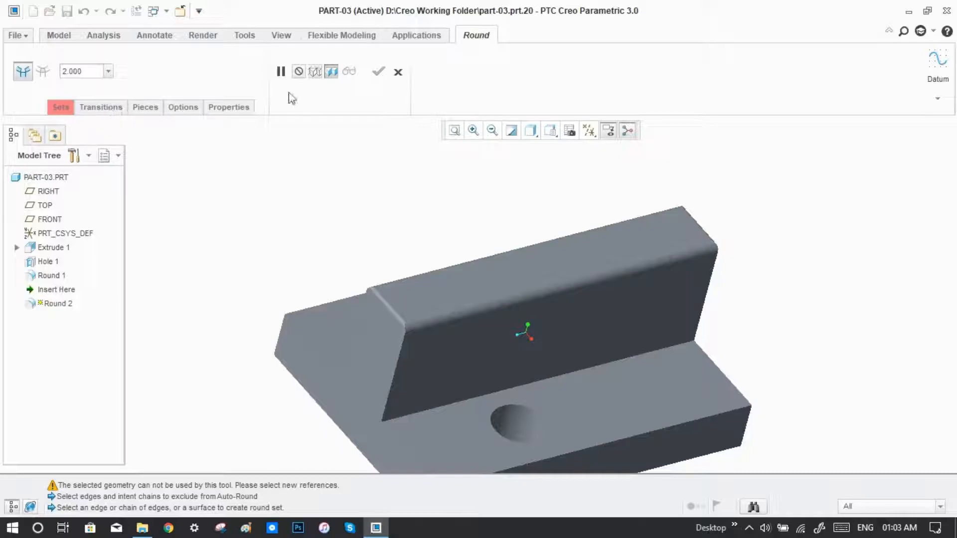
left_click(397, 72)
middle_click_drag(516, 210, 496, 168, "shift")
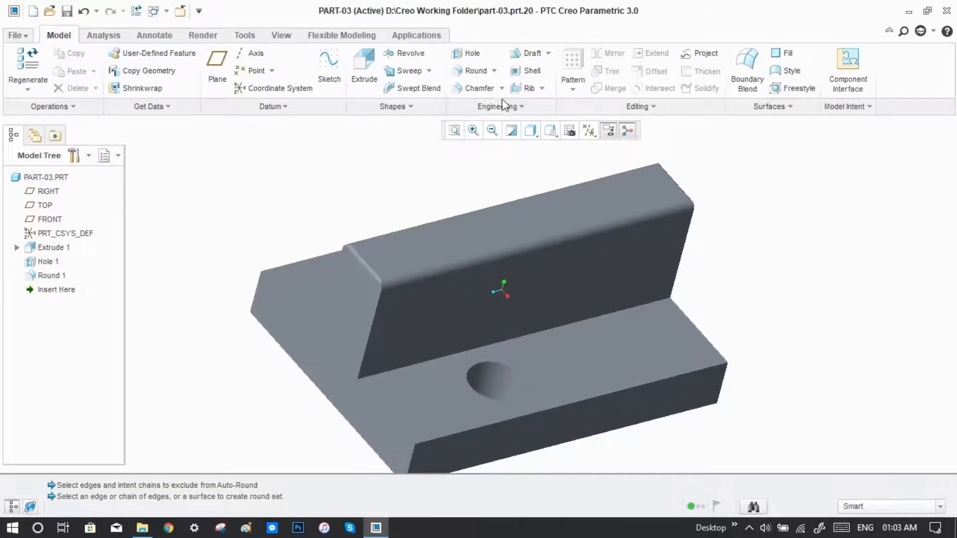
- Start an edge chamfer on the short end edge of the base flange's upper face, on the hole side
left_click(502, 88)
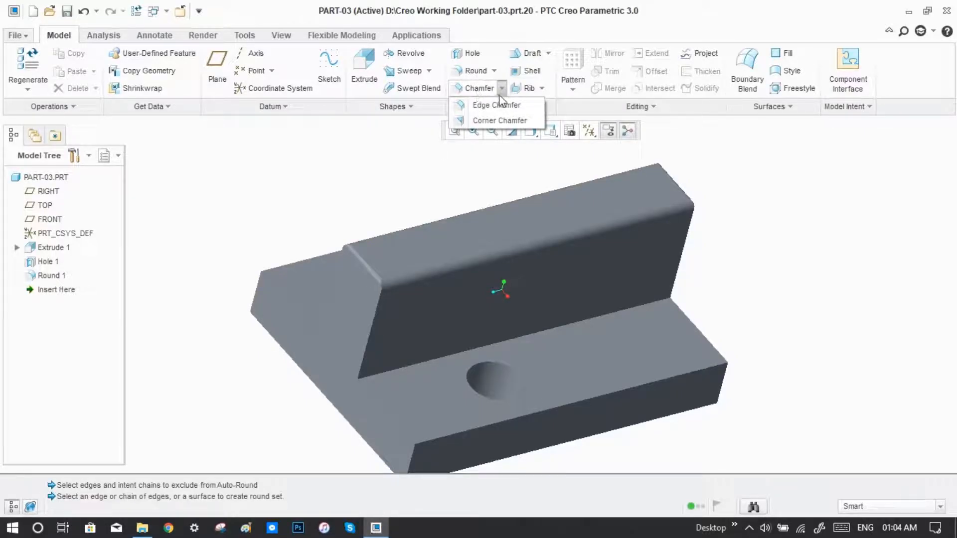
left_click(480, 105)
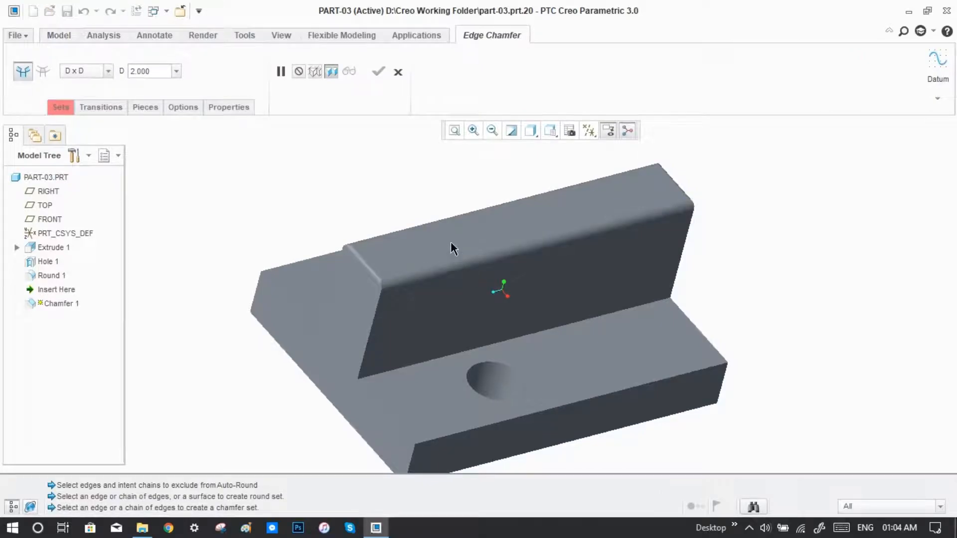
scroll(543, 188, "down", 2)
left_click(470, 355)
scroll(469, 395, "down", 2)
scroll(470, 394, "down", 2)
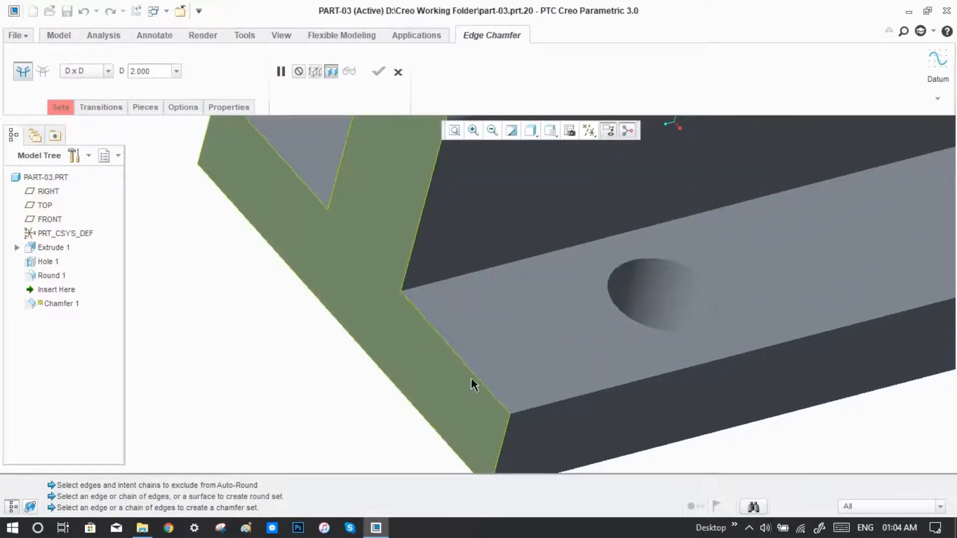
left_click(472, 380)
scroll(519, 324, "down", 2)
scroll(516, 289, "down", 5)
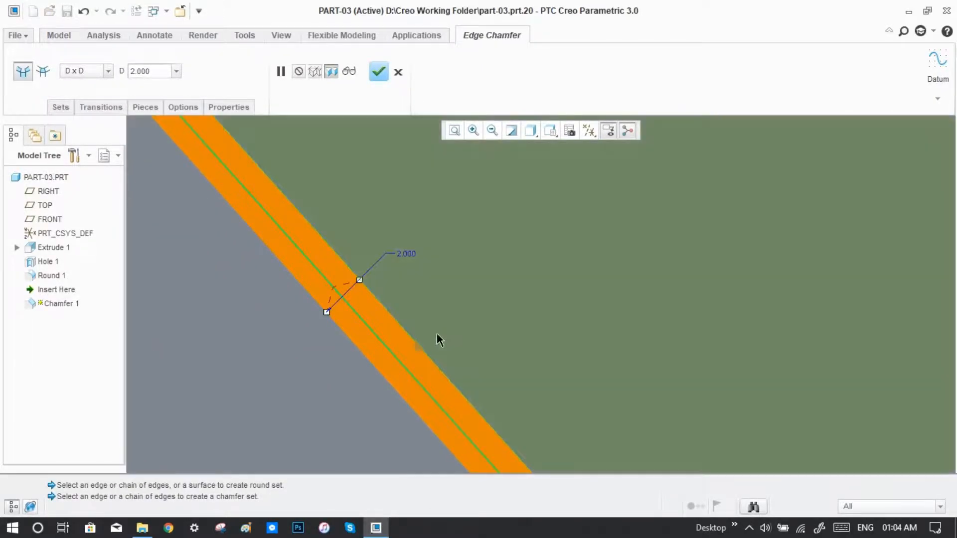
scroll(437, 326, "up", 6)
middle_click_drag(447, 243, 490, 202, "shift")
- Switch the chamfer to D1 x D2 and stretch its distances to about 12.8 and 16.4
left_click(106, 72)
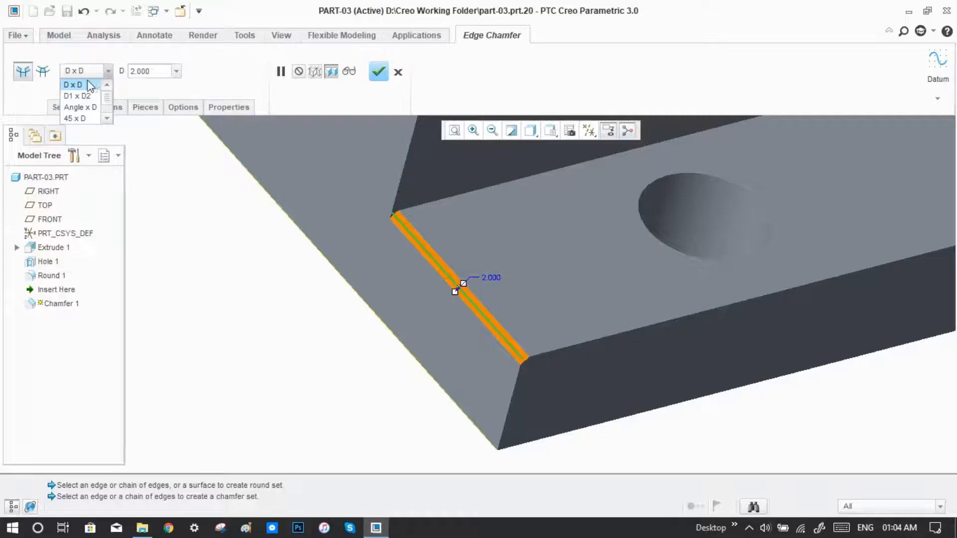
left_click(465, 270)
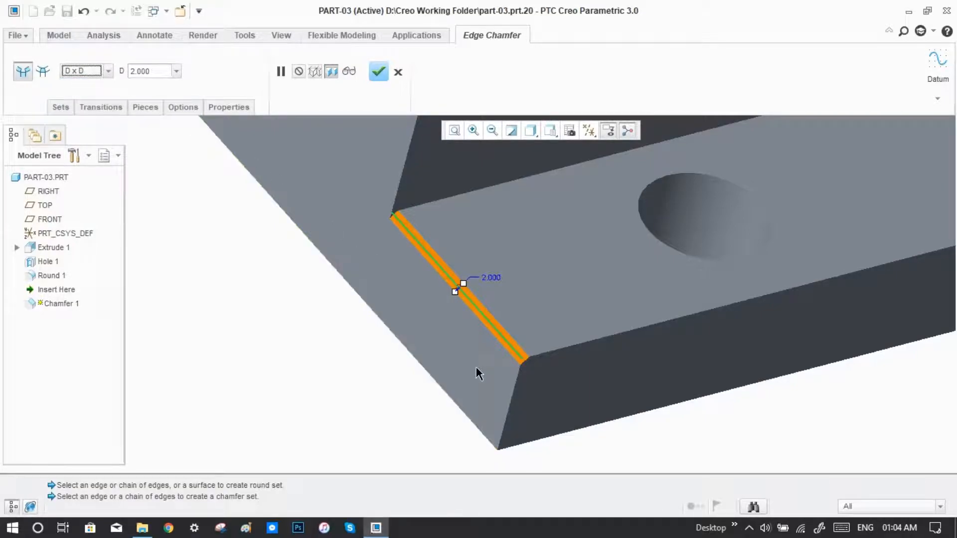
middle_click_drag(465, 304, 465, 406, "ctrl")
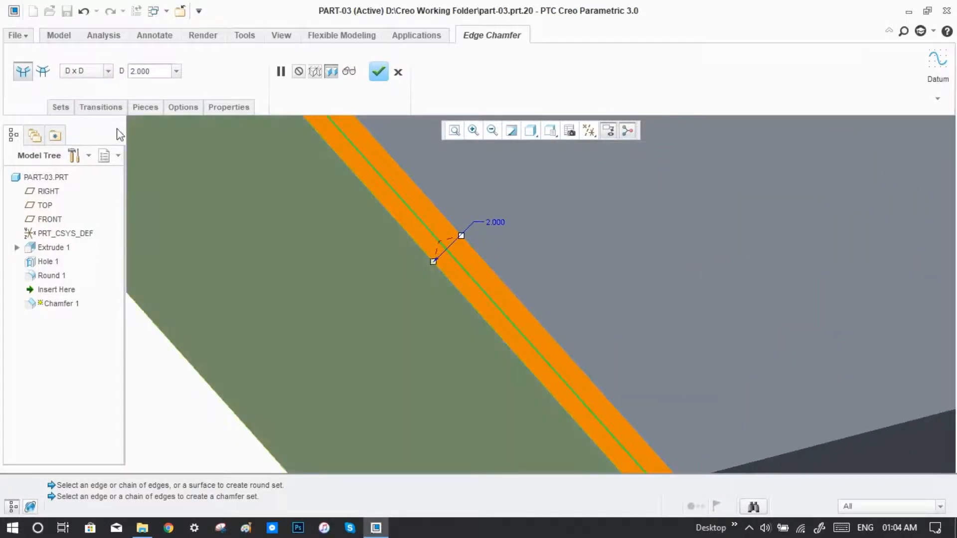
left_click(108, 71)
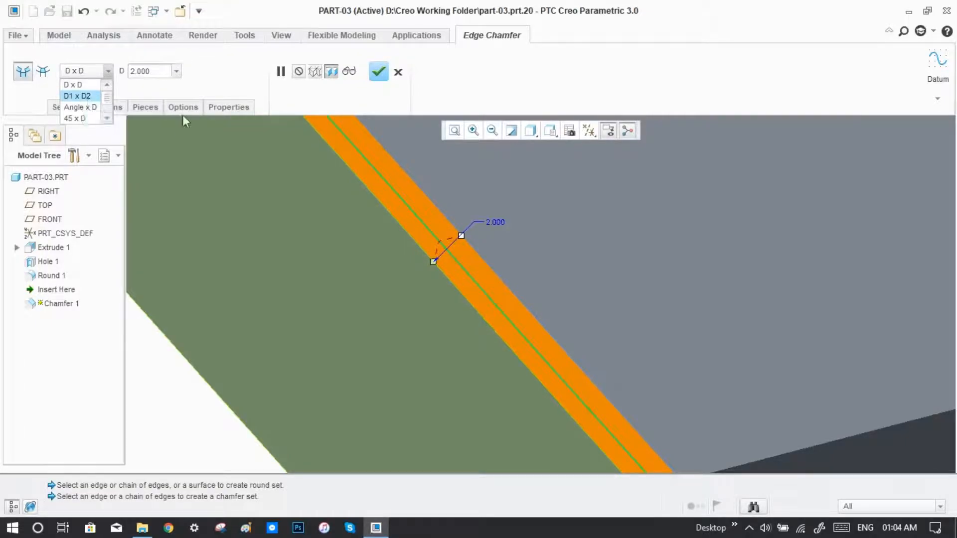
left_click(80, 96)
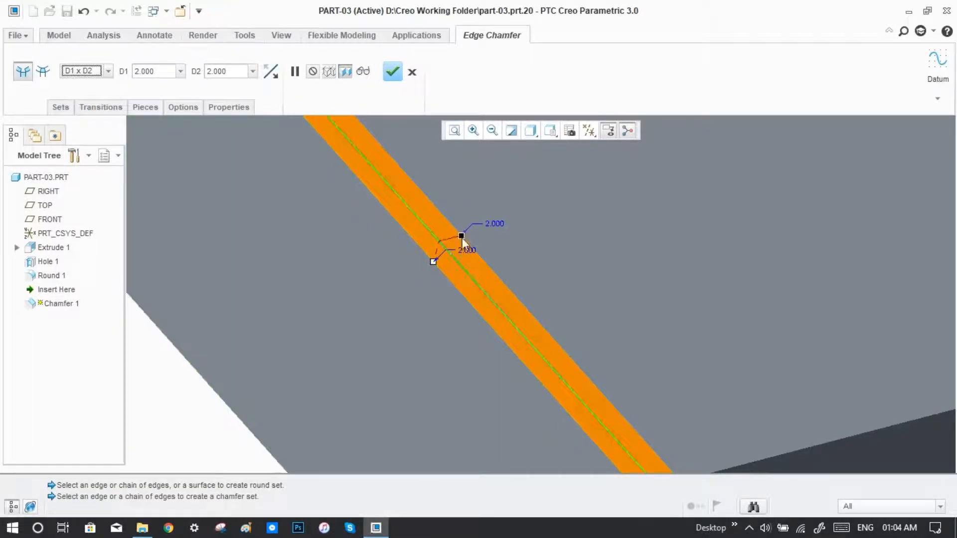
left_click_drag(461, 236, 584, 210)
middle_click_drag(542, 285, 541, 166, "ctrl")
middle_click_drag(545, 264, 490, 240)
left_click_drag(374, 195, 377, 225)
middle_click_drag(403, 191, 415, 289, "ctrl")
left_click_drag(426, 178, 457, 177)
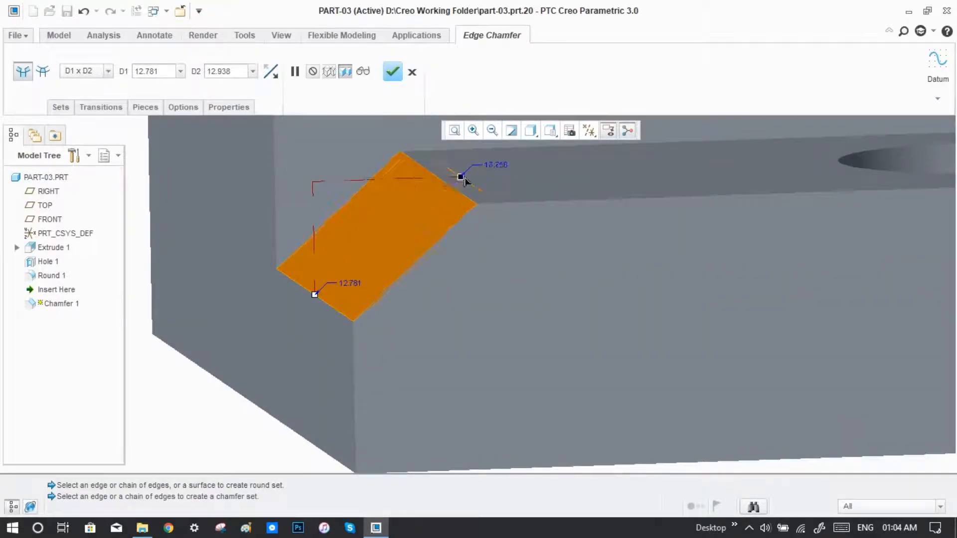
- Change the chamfer's dimensioning scheme to Angle x D and show its set definition
left_click(86, 72)
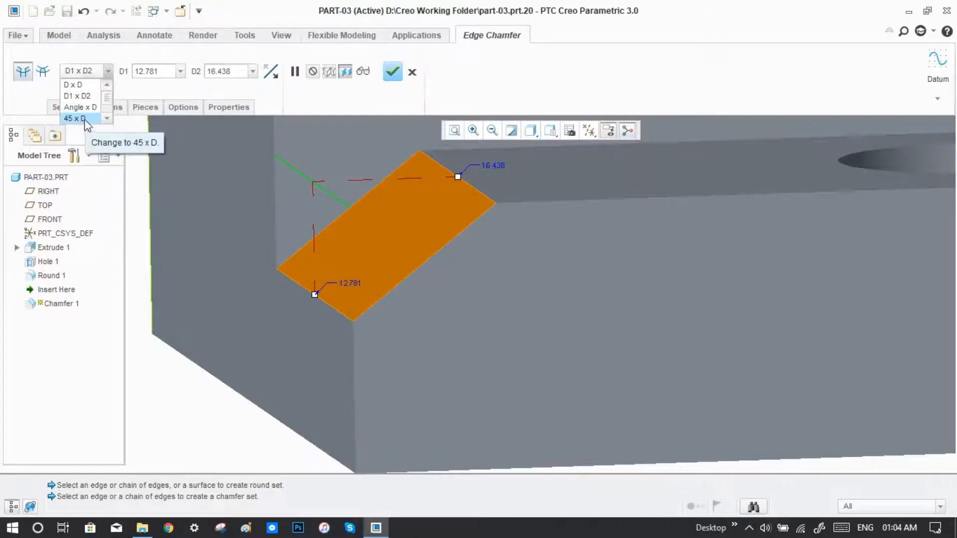
left_click(77, 107)
left_click(92, 70)
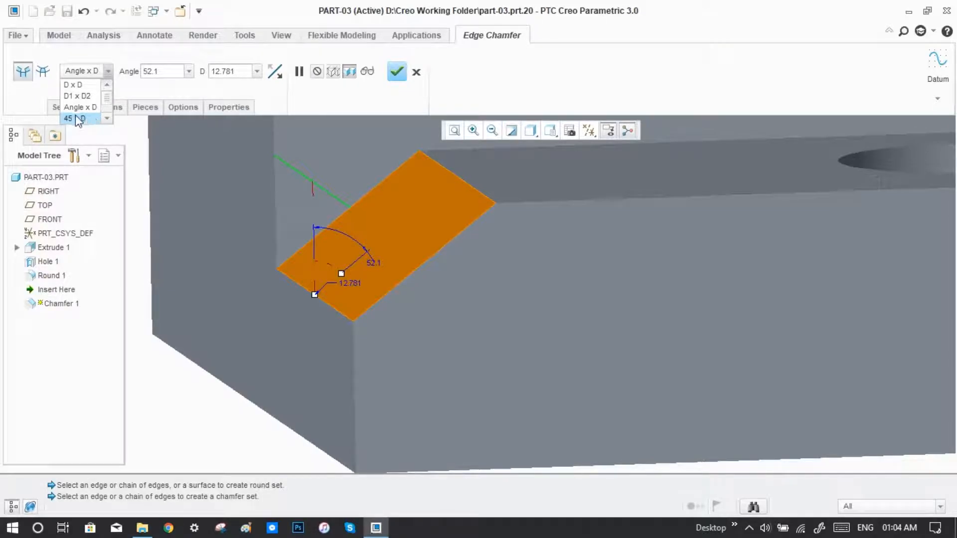
left_click(83, 71)
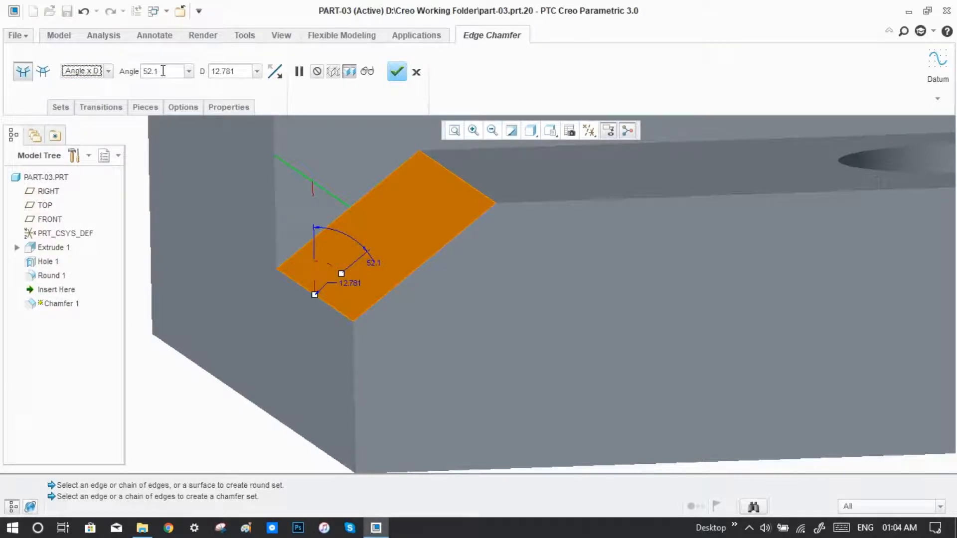
left_click(70, 75)
left_click(120, 122)
mouse_move(278, 263)
middle_mouse_down("ctrl")
mouse_move(277, 203)
mouse_move(284, 271)
middle_mouse_up("ctrl")
left_click(66, 103)
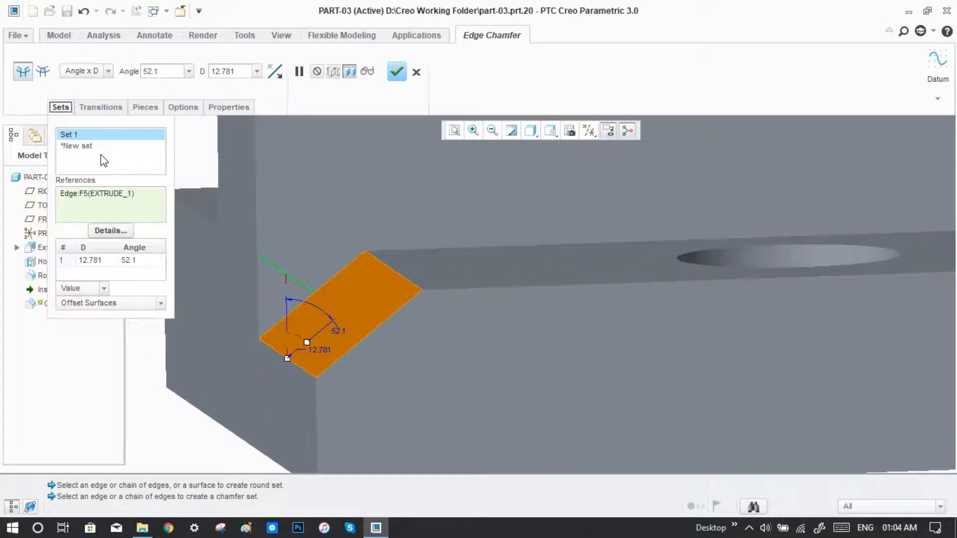
- Cancel the edge chamfer and discard its definition
middle_click_drag(513, 369, 511, 215, "ctrl")
middle_click_drag(531, 351, 277, 200, "shift")
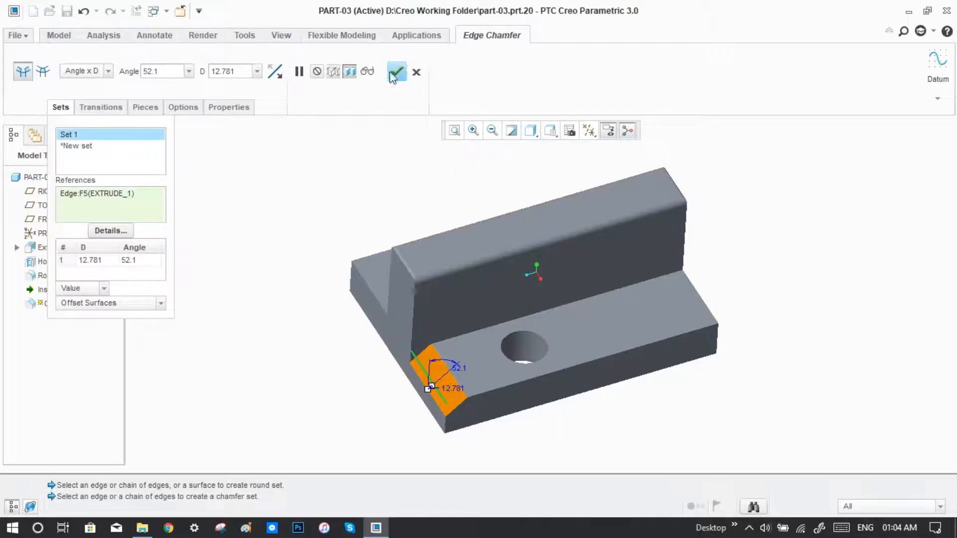
left_click(416, 72)
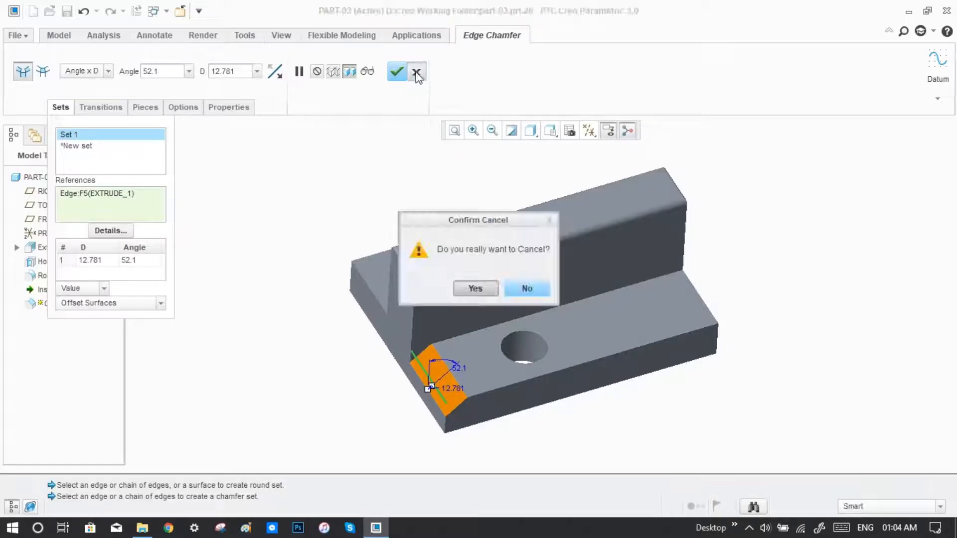
left_click(476, 289)
middle_click_drag(510, 227, 445, 140)
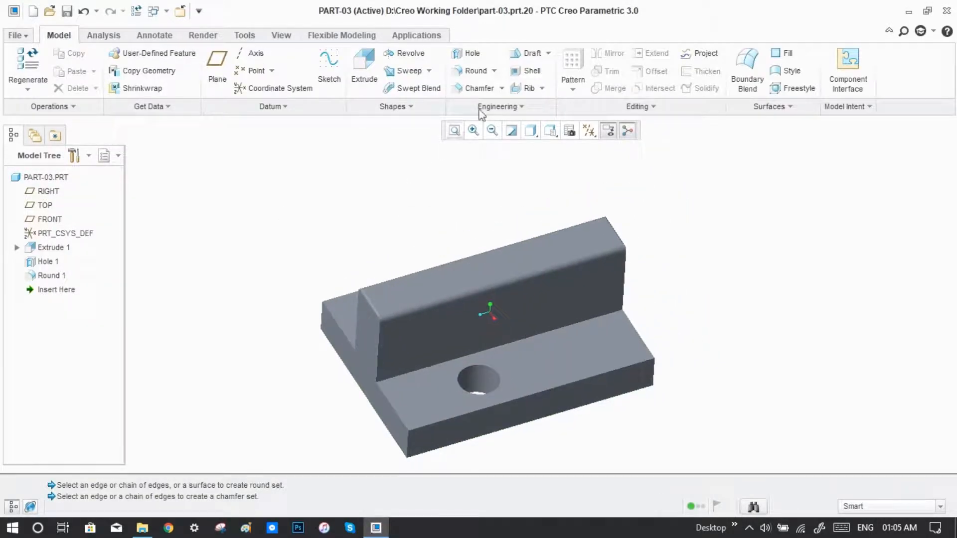
- Start a Draft using the base flange's long upper outer edge on the hole side as the draft hinge
middle_click_drag(650, 244, 616, 219)
middle_click_drag(616, 218, 550, 294, "shift")
left_click(534, 55)
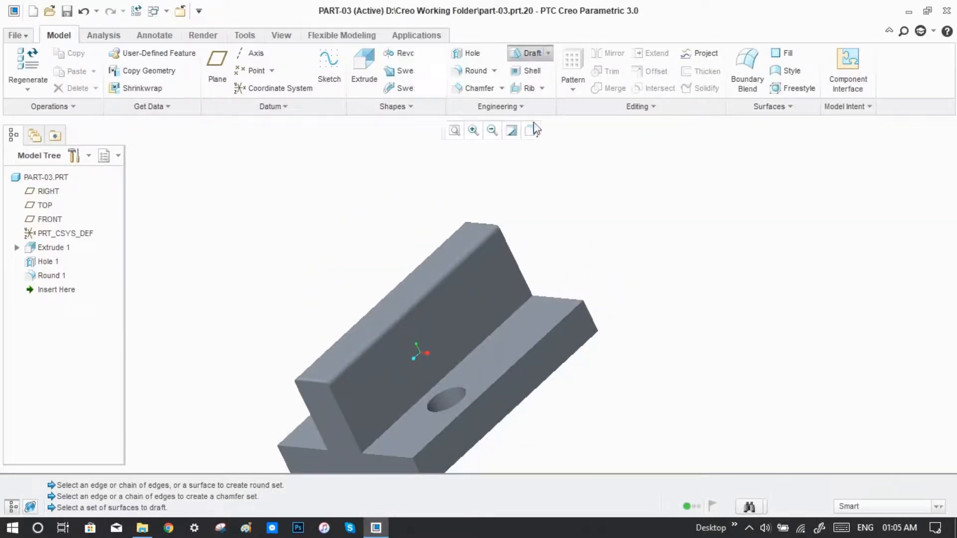
middle_click_drag(463, 360, 503, 234)
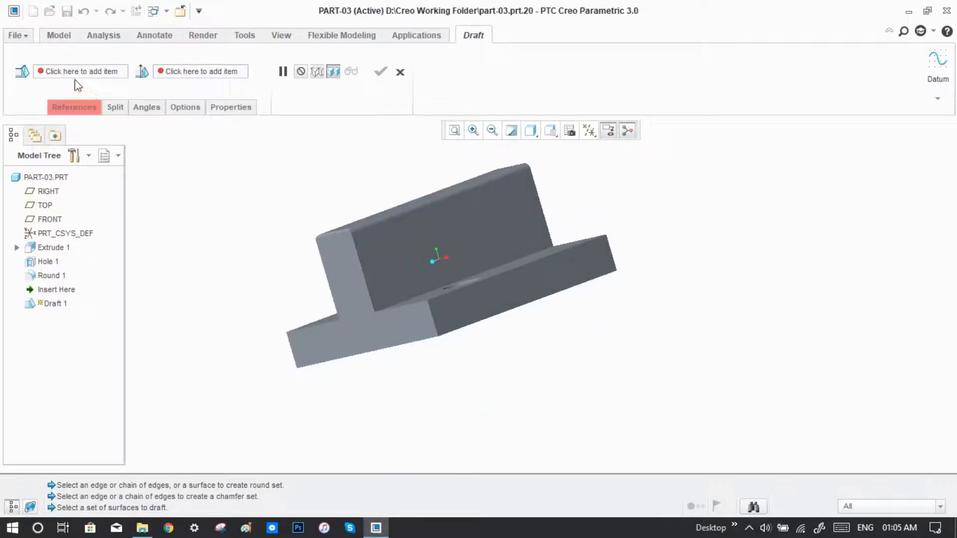
left_click(67, 75)
middle_click_drag(555, 262, 522, 235)
scroll(523, 235, "down", 5)
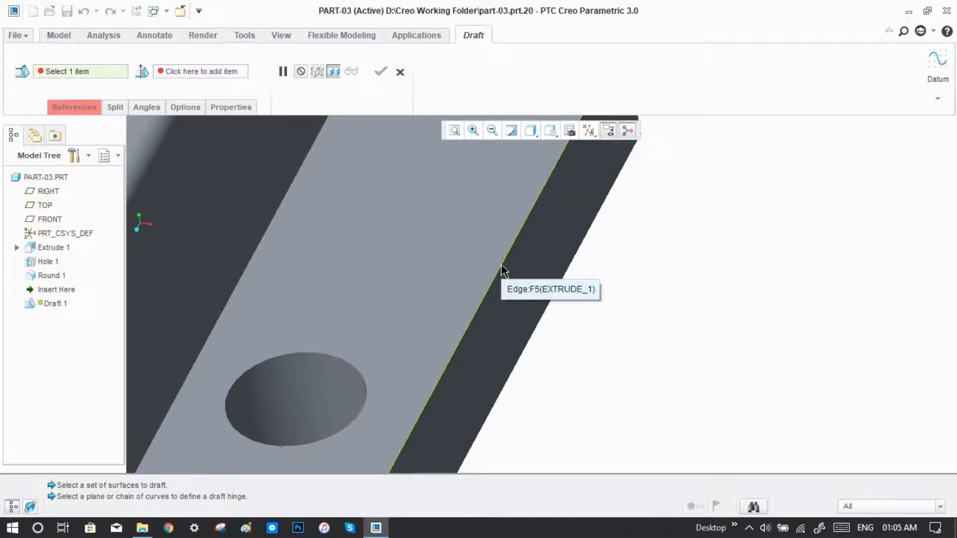
left_click(502, 270)
scroll(519, 361, "up", 5)
middle_click_drag(465, 252, 504, 352)
scroll(496, 344, "down", 5)
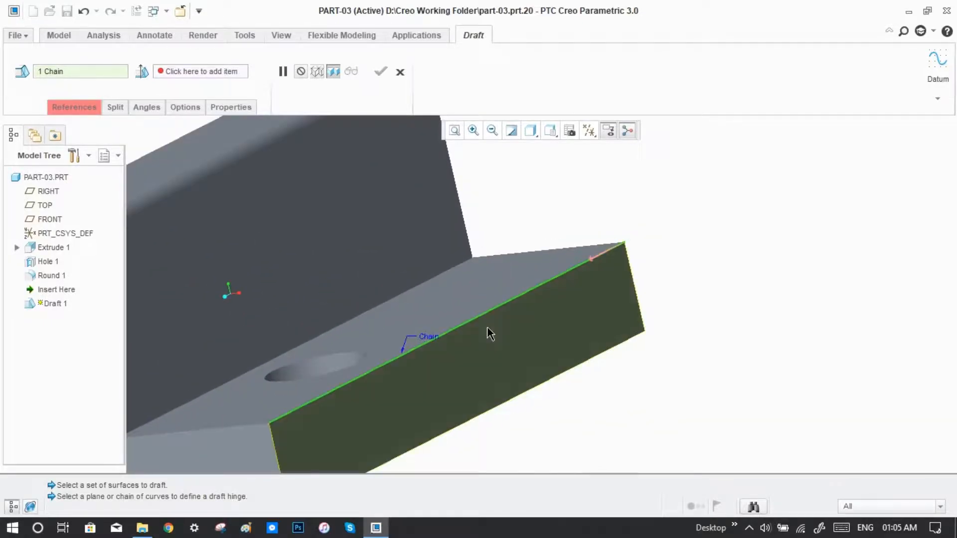
- Define the draft's pull direction with the short vertical corner edge at the flange's near end
left_click(185, 71)
middle_click_drag(483, 329, 586, 227, "shift")
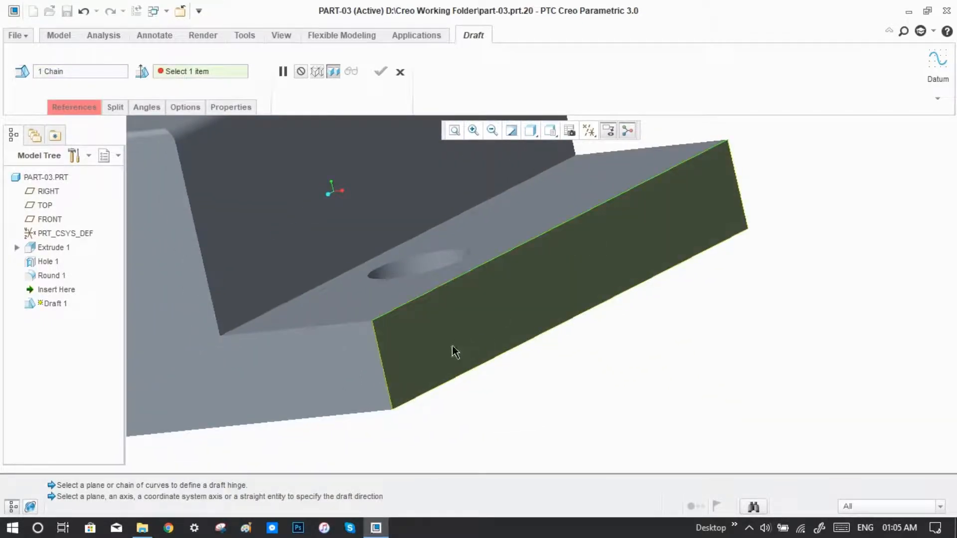
left_click(380, 358)
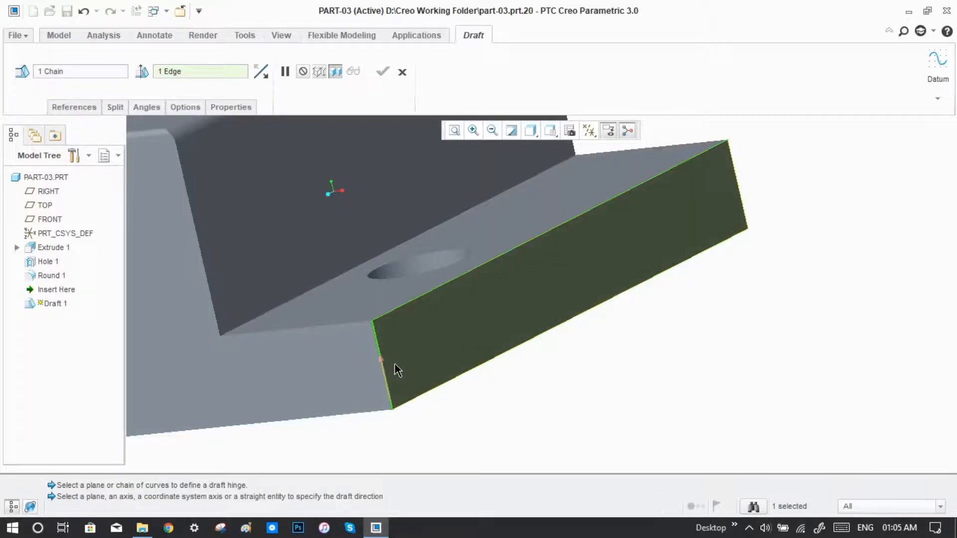
- Add the flange's long outer side face below the hinge edge as the draft surface
left_click(74, 108)
left_click(92, 146)
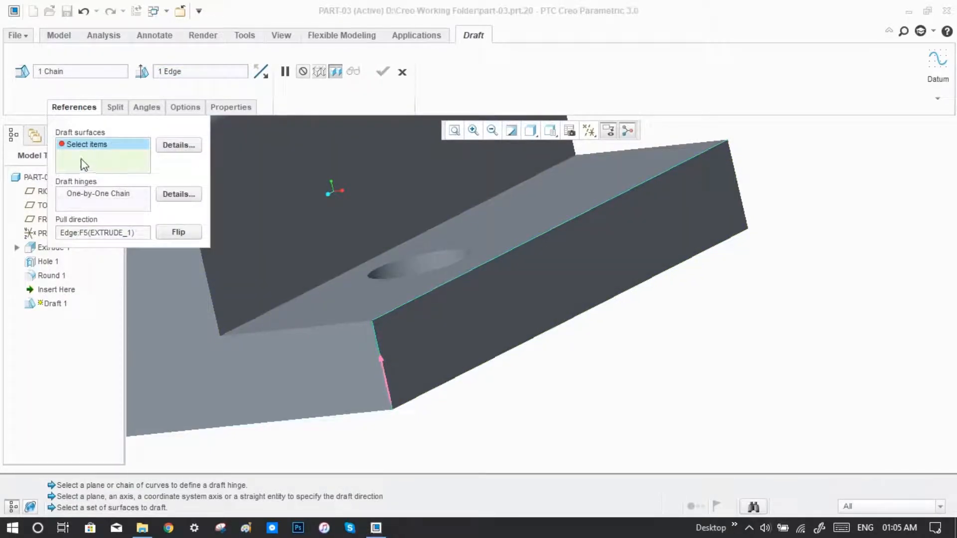
left_click(572, 274)
middle_click_drag(590, 263, 574, 362, "shift")
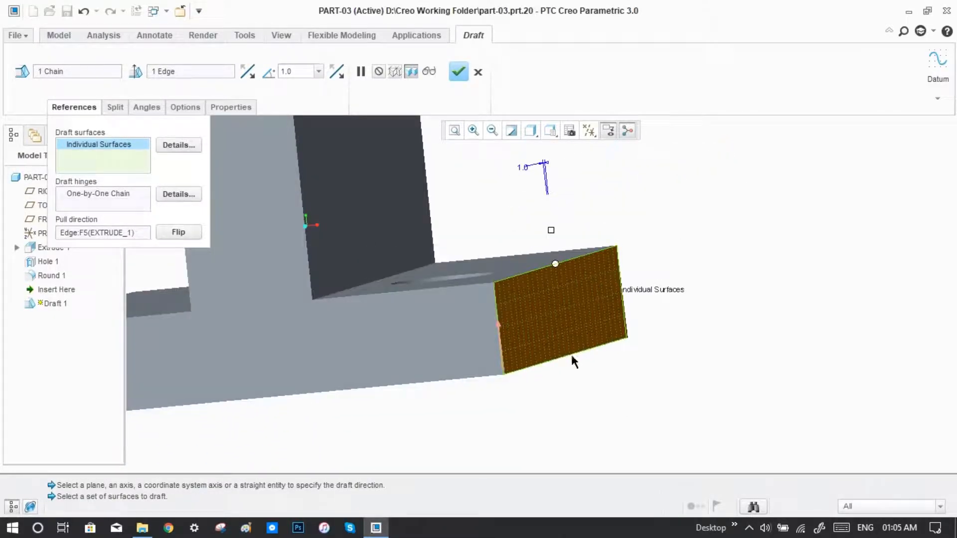
middle_click_drag(573, 302, 563, 288, "shift")
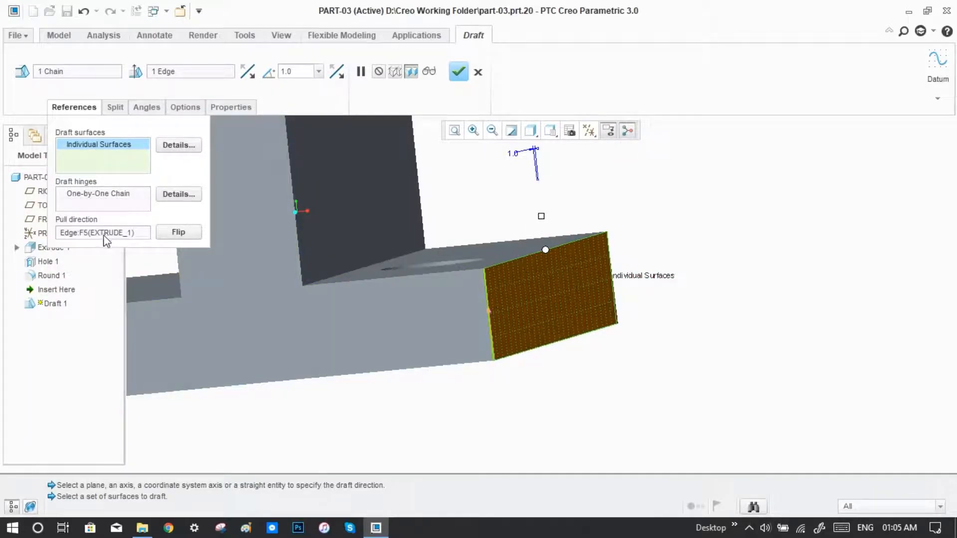
- Flip the draft's pull direction and stretch the draft angle to about 29 degrees
left_click(180, 232)
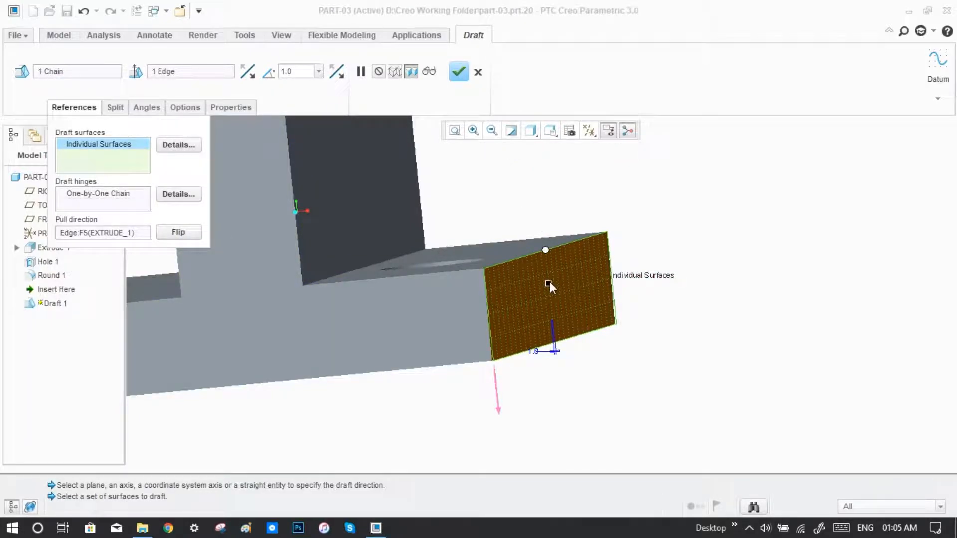
mouse_move(550, 282)
left_mouse_down()
mouse_move(568, 278)
mouse_move(548, 282)
mouse_move(556, 272)
mouse_move(565, 278)
left_mouse_up()
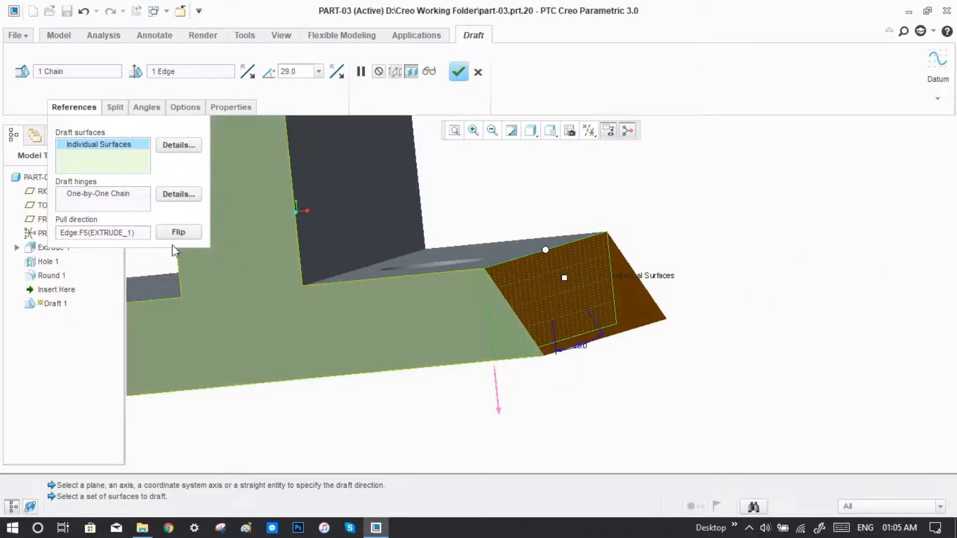
- Set the draft angle to 30 degrees
left_click(146, 107)
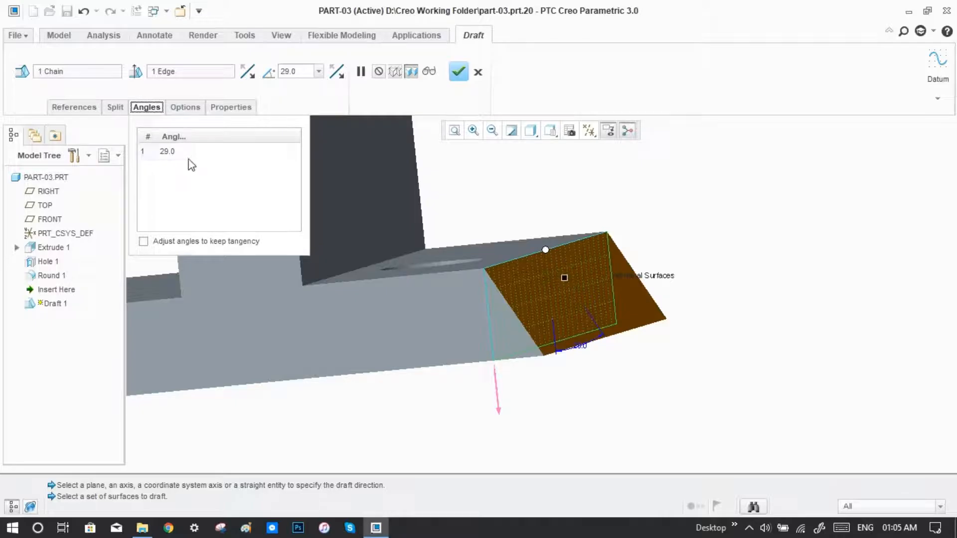
left_click(174, 157)
type("30")
key("Return")
mouse_move(593, 296)
middle_mouse_down()
mouse_move(626, 273)
mouse_move(606, 299)
mouse_move(568, 260)
mouse_move(601, 300)
mouse_move(641, 256)
middle_mouse_up()
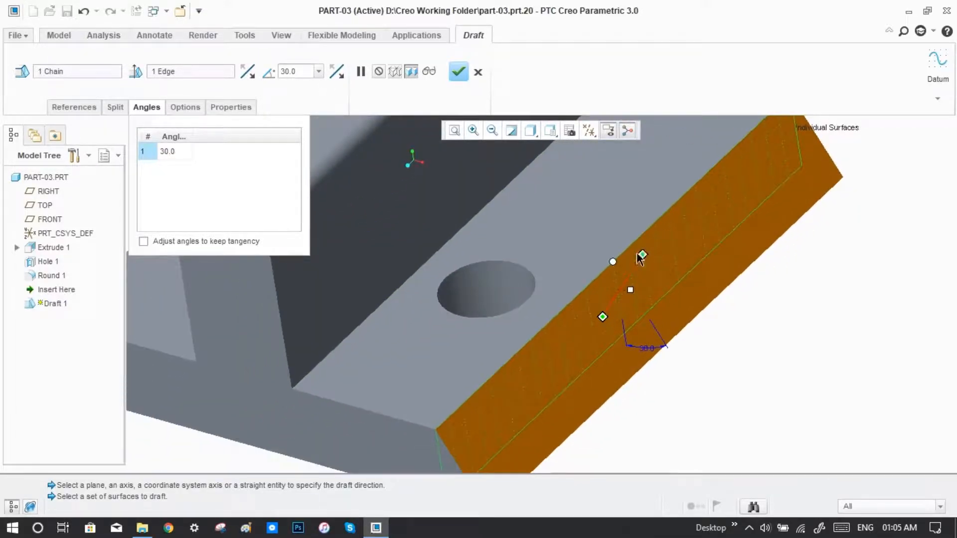
- Review the draft's hinge chain, pull direction edge and draft surface references on the flange's side face
left_click(58, 72)
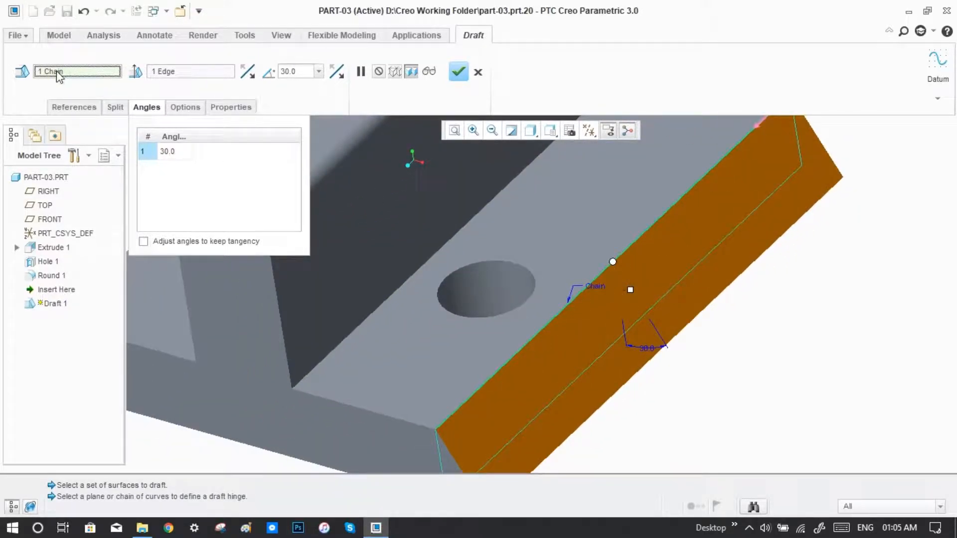
left_click(182, 72)
middle_click_drag(601, 346, 601, 279, "shift")
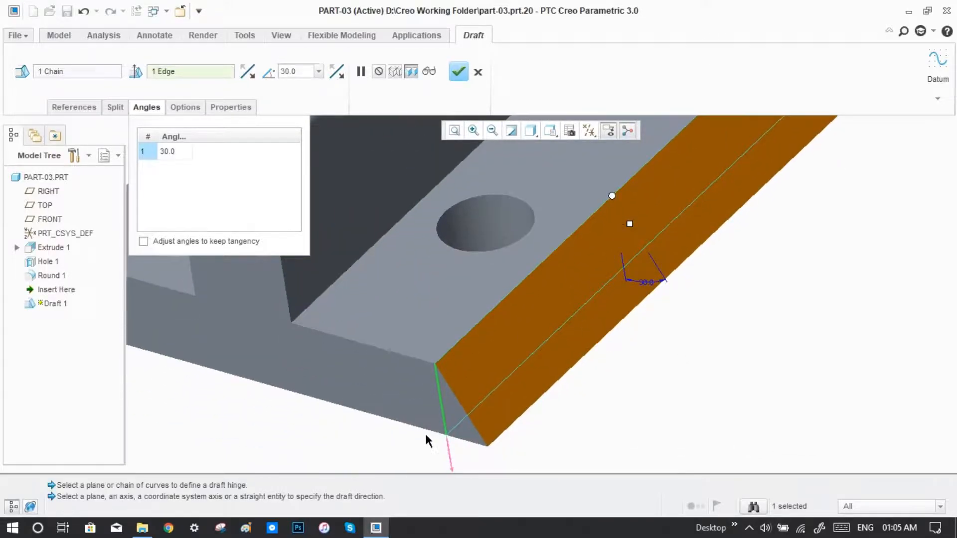
left_click(74, 107)
middle_click_drag(631, 245, 584, 322, "shift")
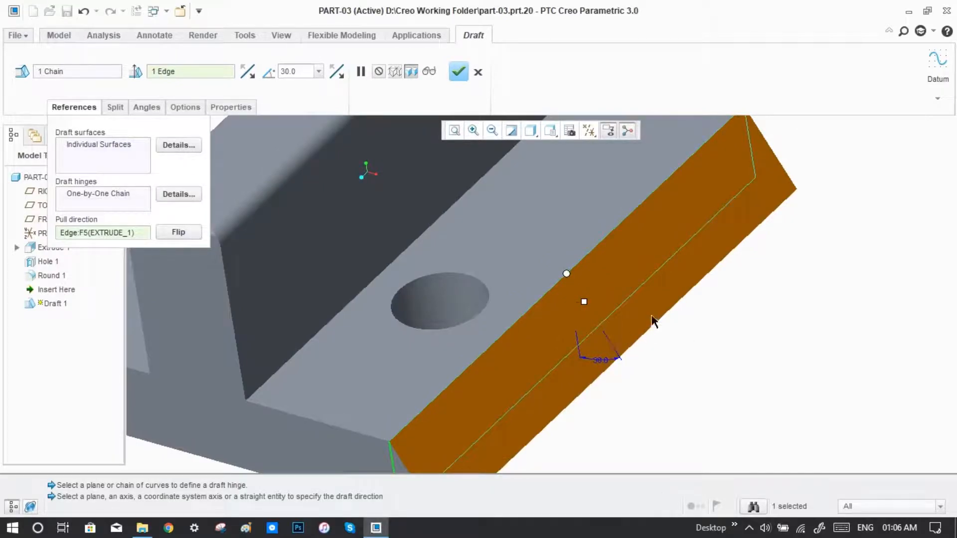
scroll(573, 349, "up", 5)
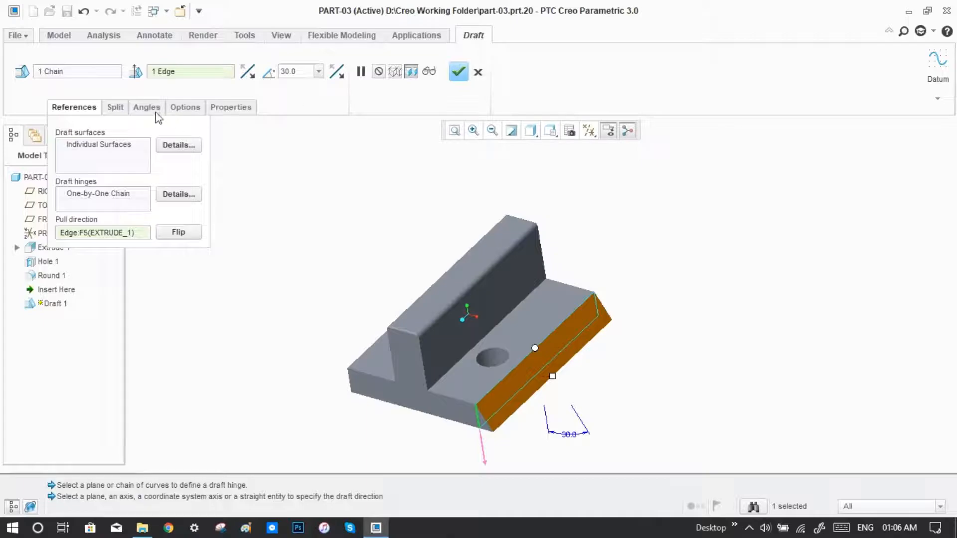
- Examine the draft's split, angle, general options and properties settings
left_click(119, 110)
left_click(145, 110)
left_click(189, 106)
left_click(227, 107)
left_click(181, 107)
left_click(144, 107)
left_click(115, 107)
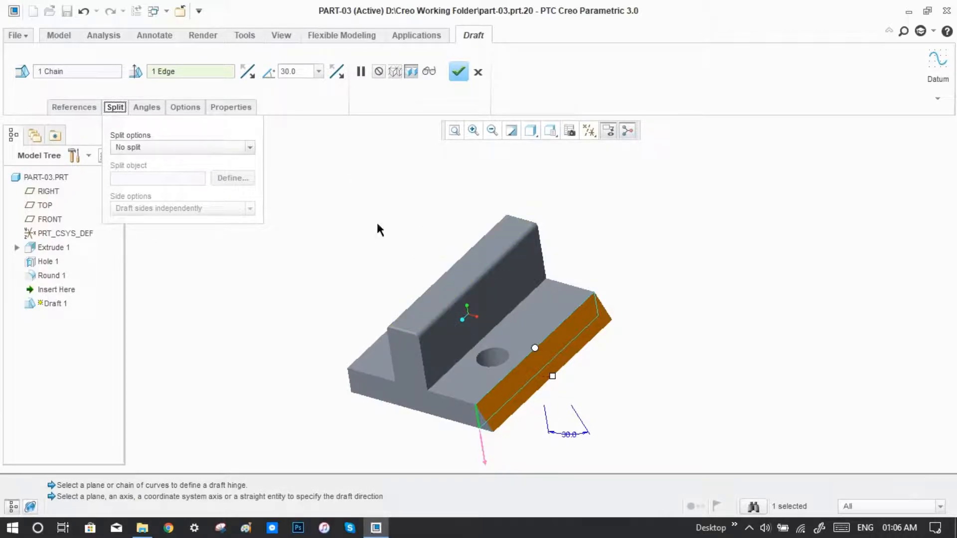
- Cancel the draft feature and confirm discarding it
middle_click_drag(428, 286, 487, 284, "shift")
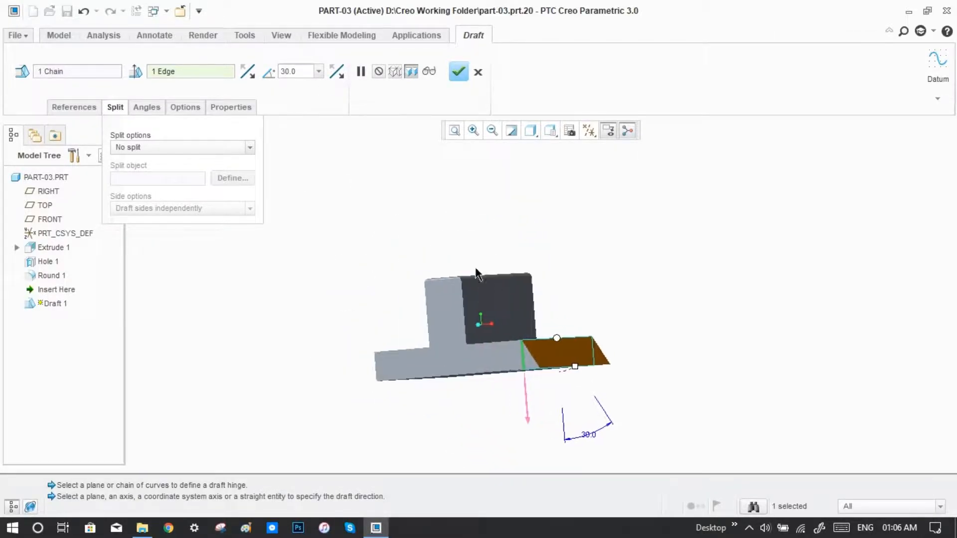
key("ctrl+d")
left_click(478, 71)
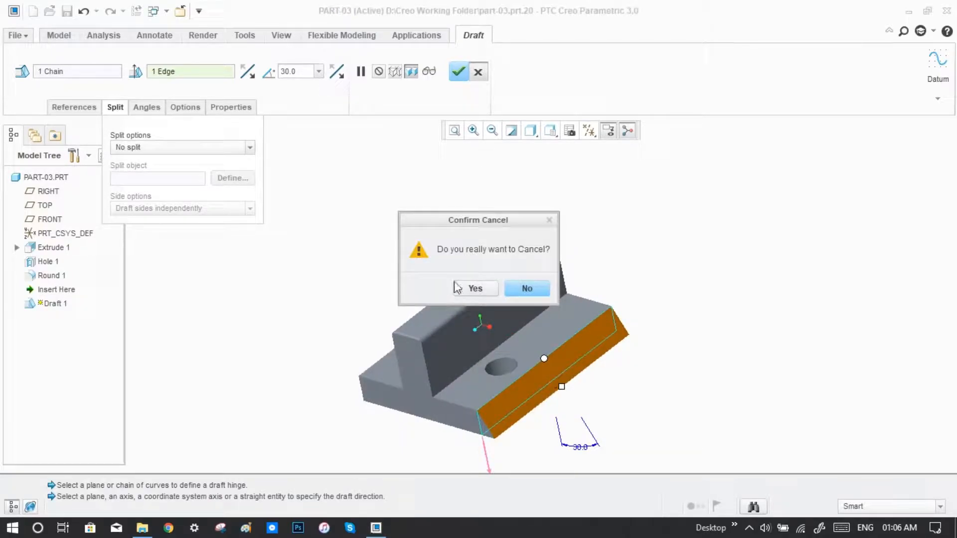
left_click(475, 289)
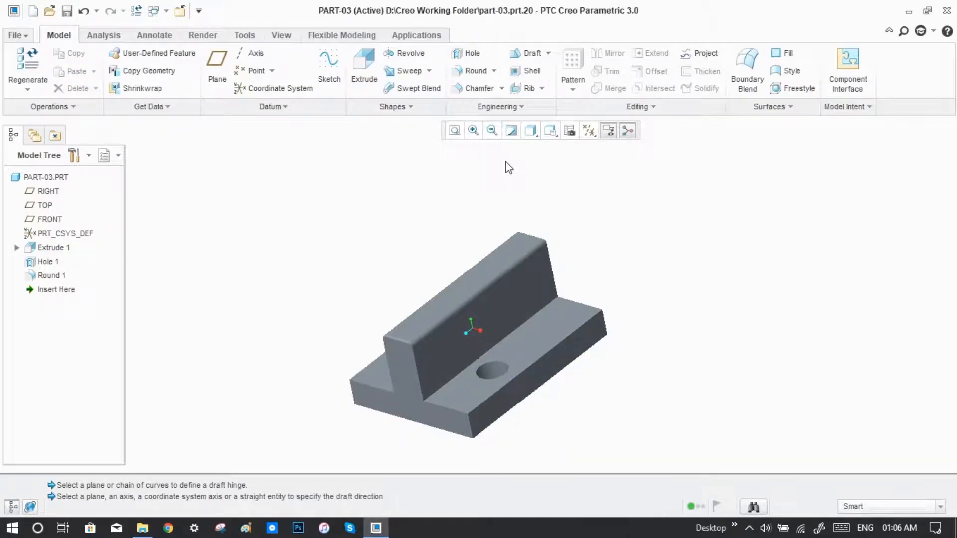
- Start a shell with the flange's top face around the hole as the removed surface and display its references
left_click(531, 72)
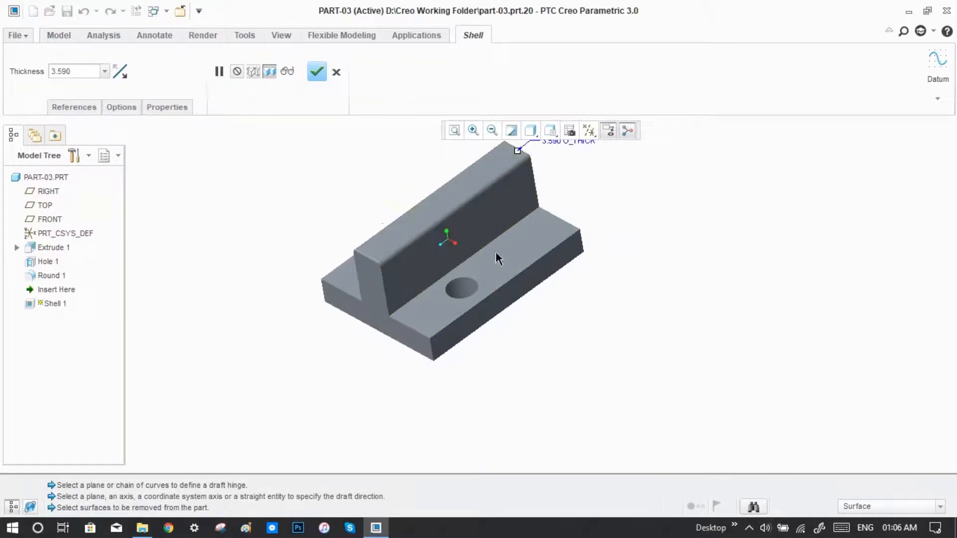
left_click(513, 236)
middle_click_drag(478, 250, 526, 265, "ctrl")
scroll(564, 358, "up", 4)
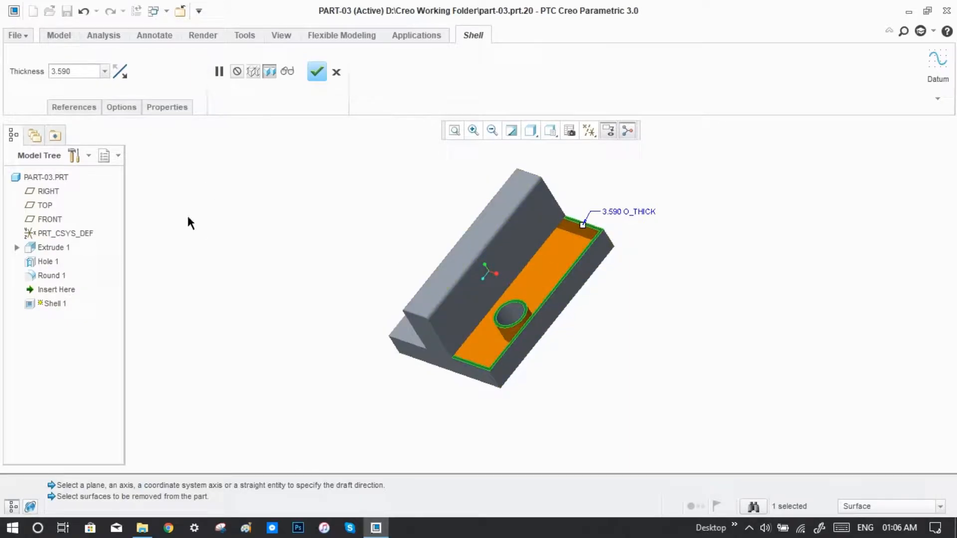
left_click(80, 108)
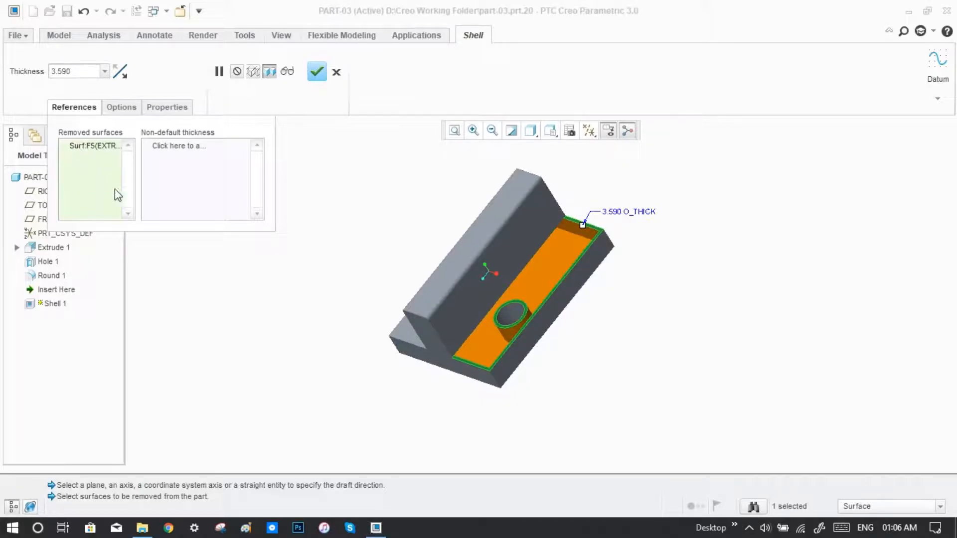
scroll(514, 361, "up", 2)
middle_click_drag(515, 361, 547, 336)
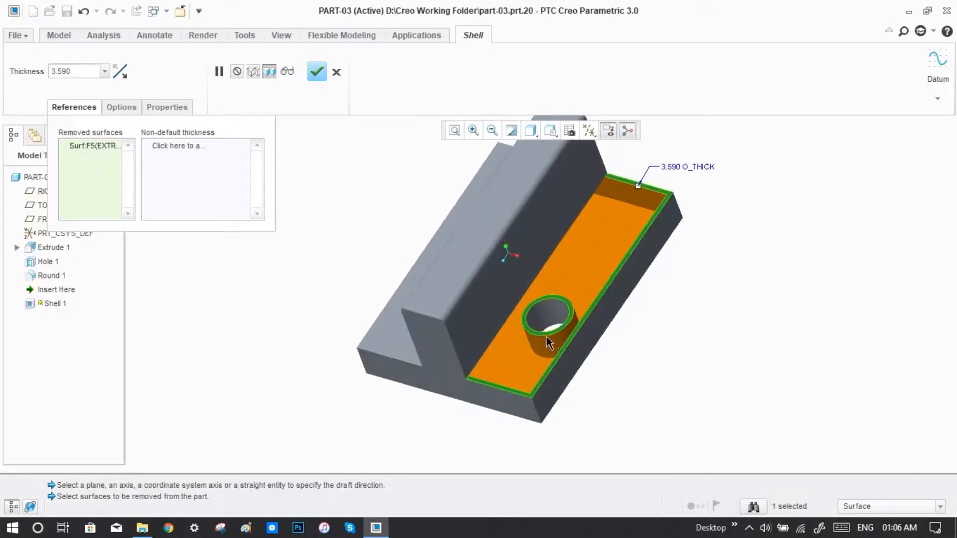
- Try adding the web's side face, top face and rounded edge to the shell's removed surfaces
left_click(495, 289, "ctrl")
left_click(453, 275, "ctrl")
left_click(465, 288, "ctrl")
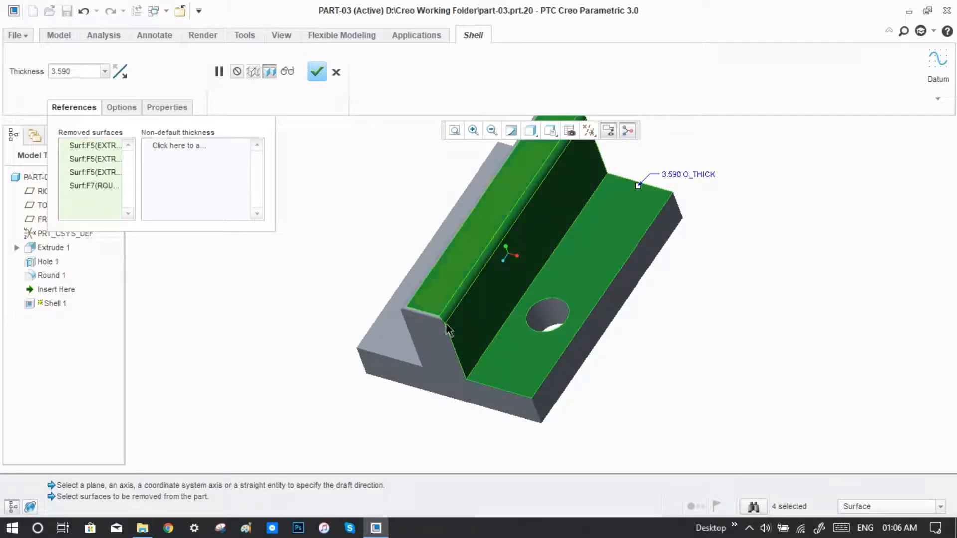
- Redefine the shell's removed surfaces as the web's side face, the flange's top face and the flange's long outer side face
left_click(475, 319)
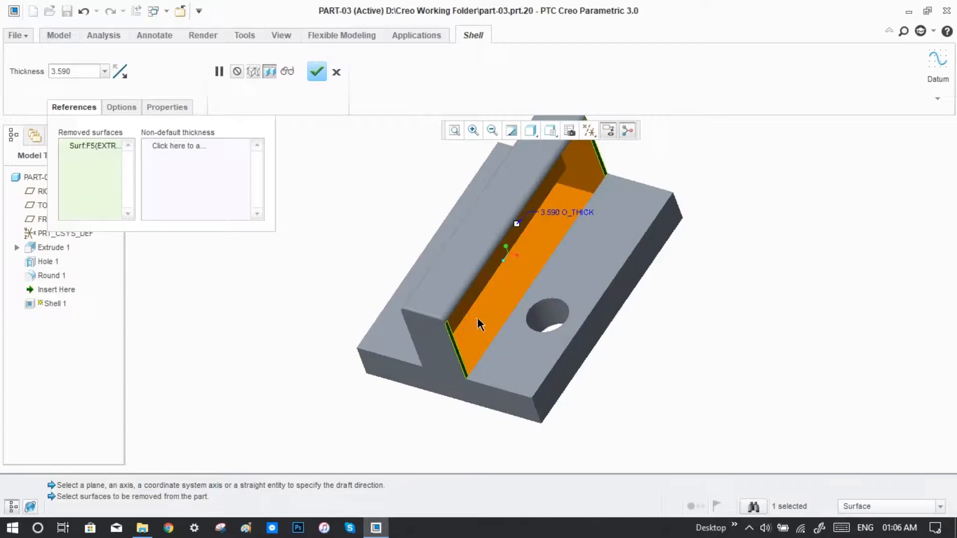
middle_click_drag(516, 288, 593, 327)
left_click(594, 326, "ctrl")
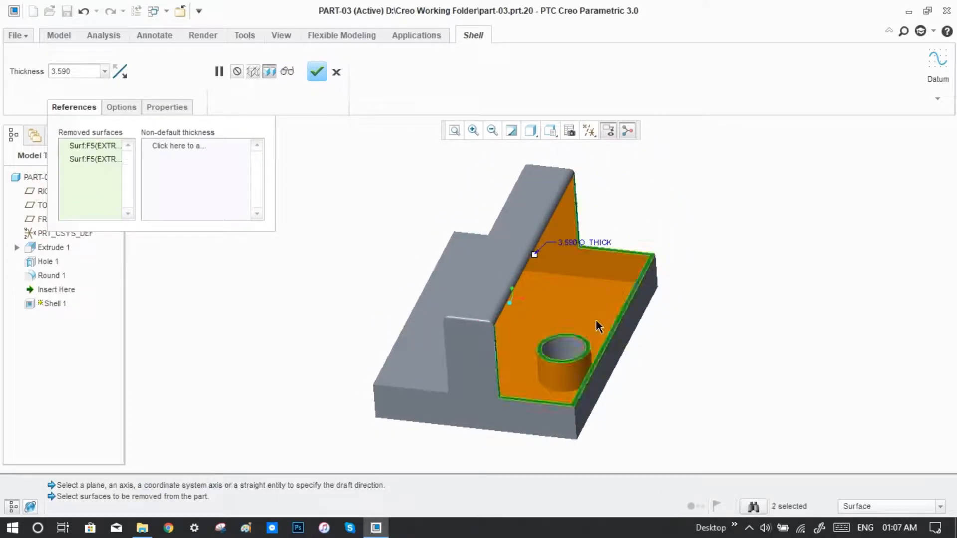
middle_click_drag(534, 312, 516, 306)
left_click(472, 280, "ctrl")
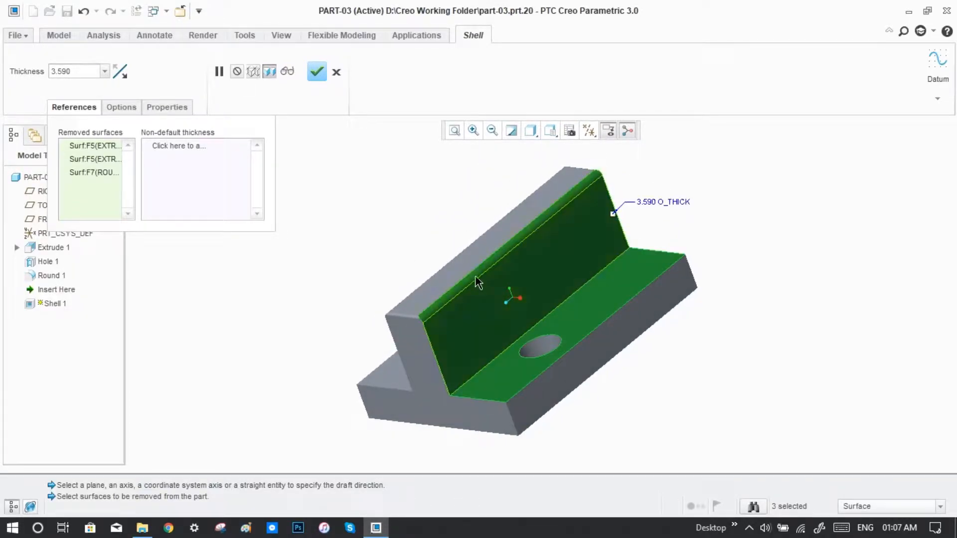
left_click(476, 282, "ctrl")
mouse_move(521, 308)
middle_mouse_down()
mouse_move(508, 297)
mouse_move(573, 187)
mouse_move(609, 293)
mouse_move(569, 287)
mouse_move(636, 274)
mouse_move(587, 281)
mouse_move(360, 219)
middle_mouse_up()
left_click(568, 282, "ctrl")
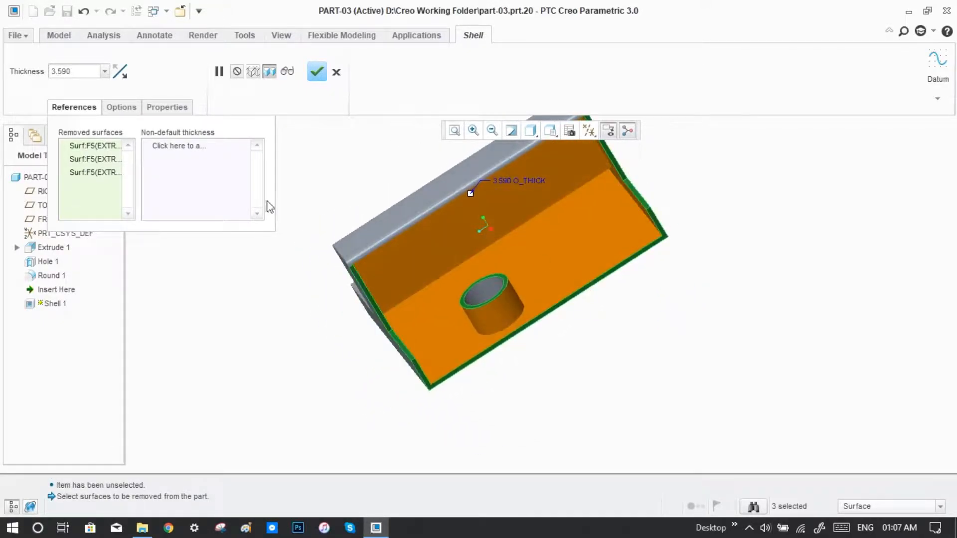
- Try a non-default shell thickness of about 0.656 on the part's far end face and remove that face's entry
left_click(175, 165)
middle_click_drag(617, 250, 611, 273)
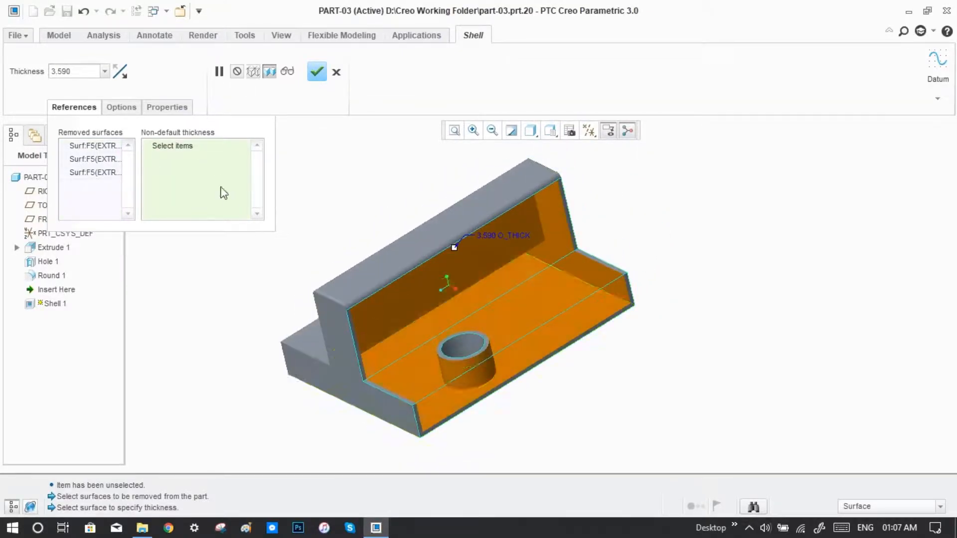
left_click(588, 272)
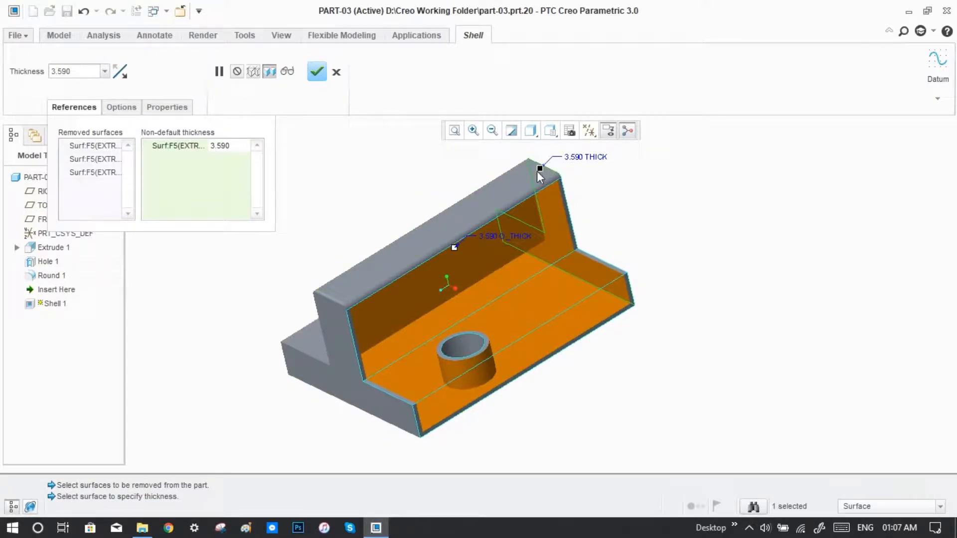
mouse_move(541, 172)
left_mouse_down()
mouse_move(494, 197)
mouse_move(555, 172)
left_mouse_up()
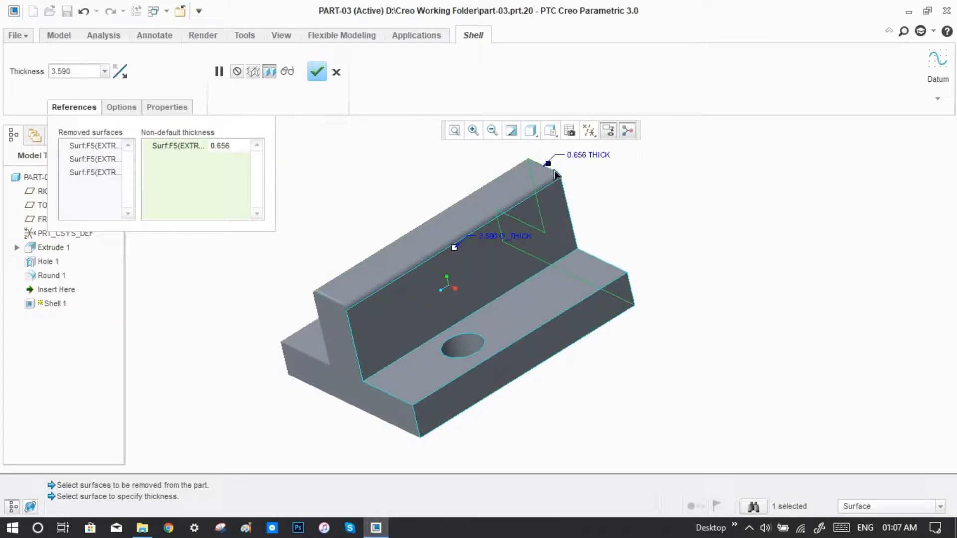
right_click(187, 149)
left_click(241, 149)
- Examine the shell's excluded-surface, surface extension and corner penetration options and its properties
middle_click_drag(573, 259, 577, 327)
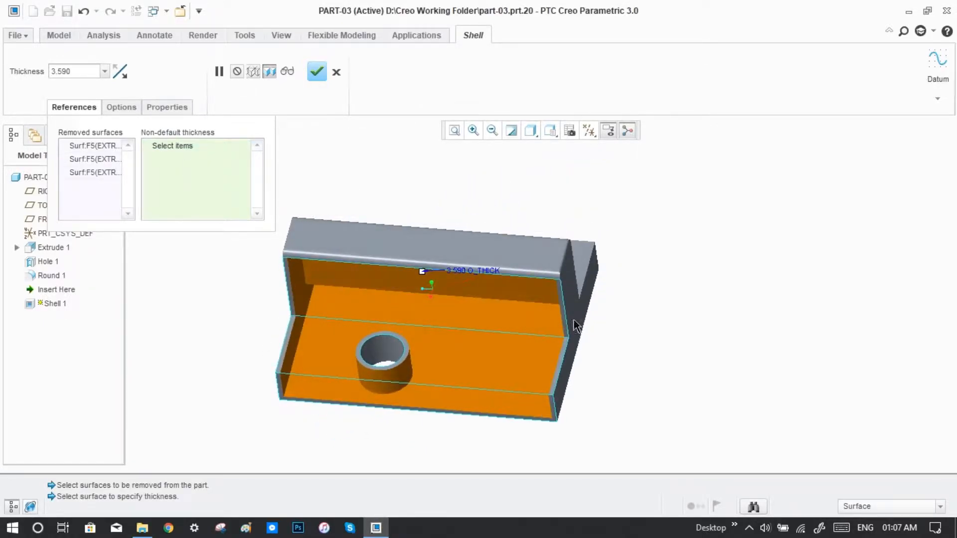
left_click(122, 108)
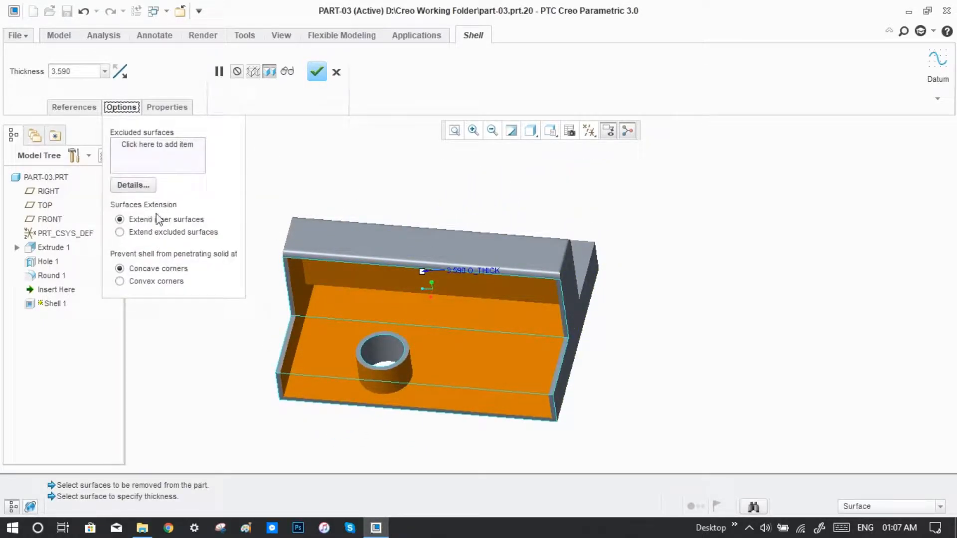
left_click(159, 107)
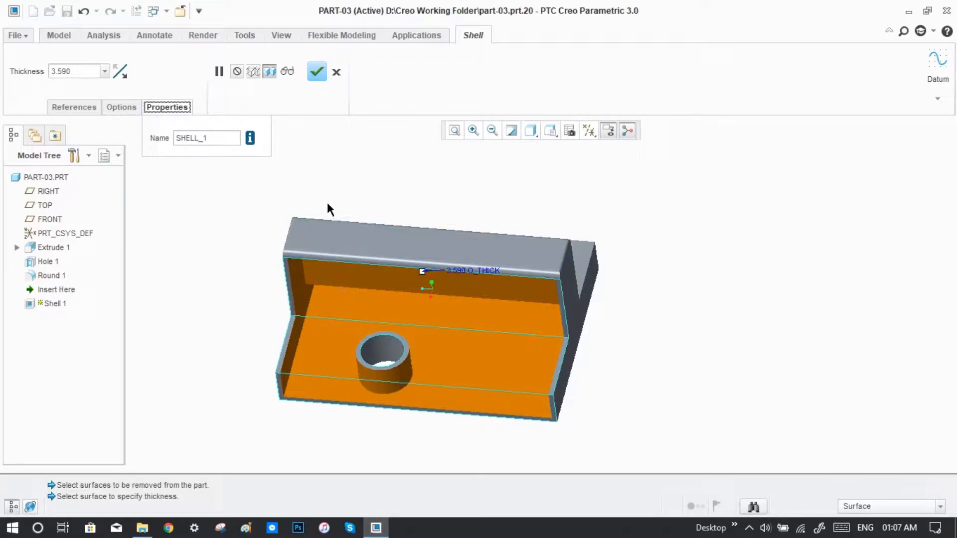
- Cancel the shell feature and check the available rib types on the part's side without the hole
left_click(338, 80)
left_click(483, 285)
middle_click_drag(485, 280, 578, 277)
left_click(543, 89)
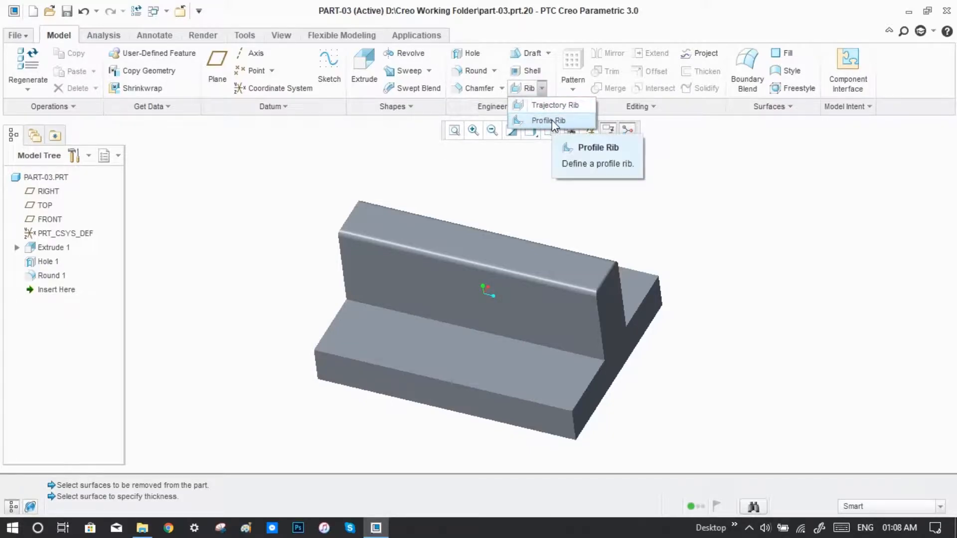
left_click(352, 142)
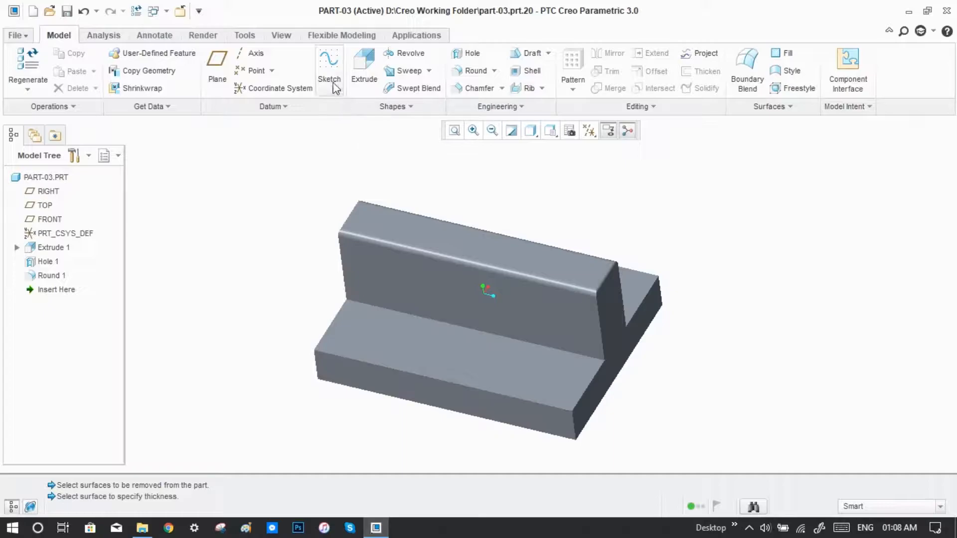
- Start a sketch on the FRONT datum plane, using the RIGHT plane as the top orientation reference
left_click(329, 64)
middle_click_drag(468, 227, 572, 259)
left_click(443, 254)
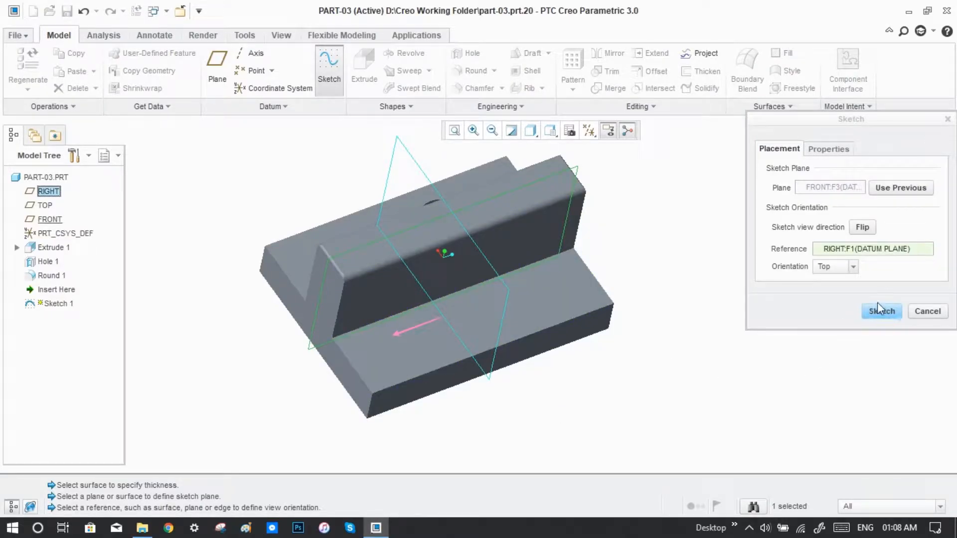
left_click(877, 311)
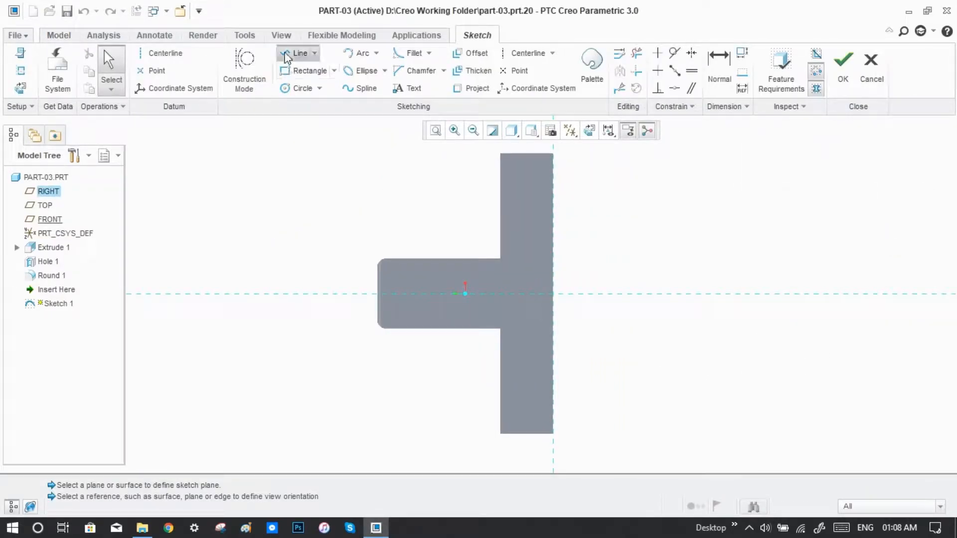
- Reference the web's side and the flange's inner face, sketch a slanted line joining them, and finish the sketch
left_click(294, 52)
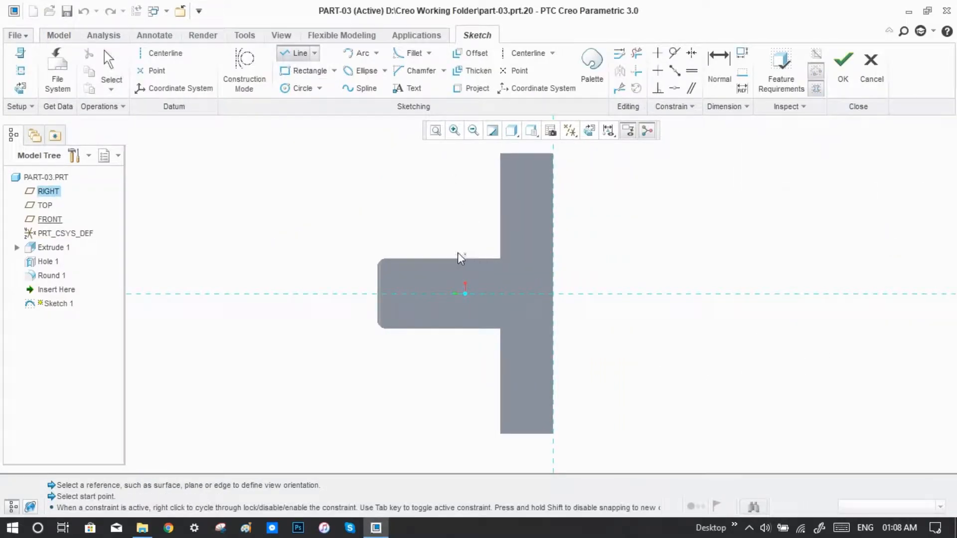
left_click(423, 260)
left_click(501, 198)
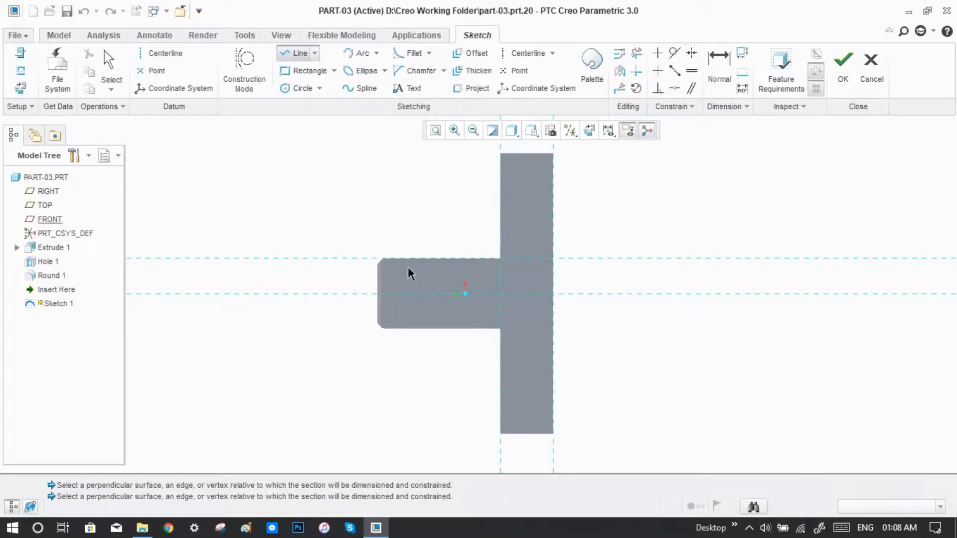
left_click(399, 258)
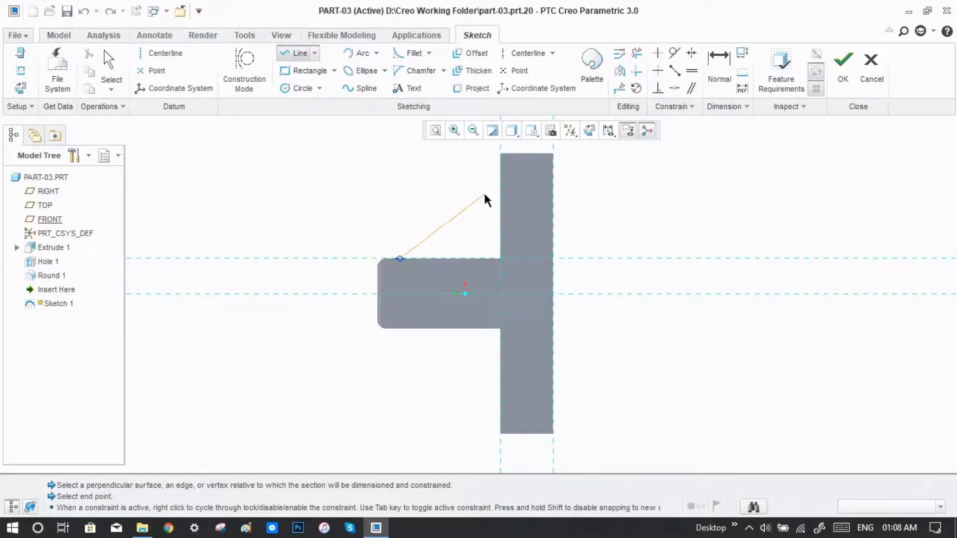
left_click(501, 172)
middle_click(716, 191)
left_click(846, 86)
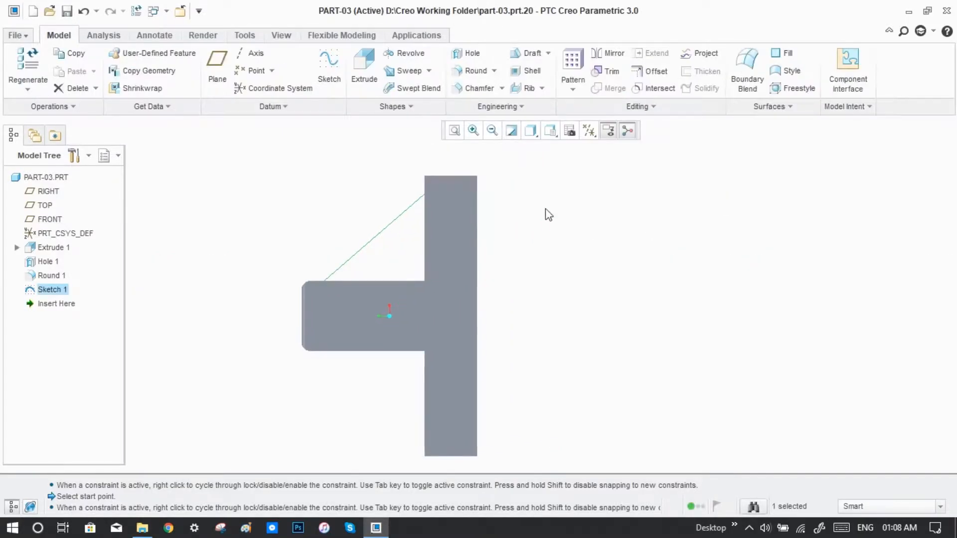
- Start a profile rib from the slanted line sketch and flip its fill direction toward the corner between web and flange
mouse_move(484, 315)
middle_mouse_down()
mouse_move(481, 346)
mouse_move(476, 325)
mouse_move(450, 346)
mouse_move(479, 324)
mouse_move(488, 297)
mouse_move(466, 284)
mouse_move(504, 267)
mouse_move(493, 271)
middle_mouse_up()
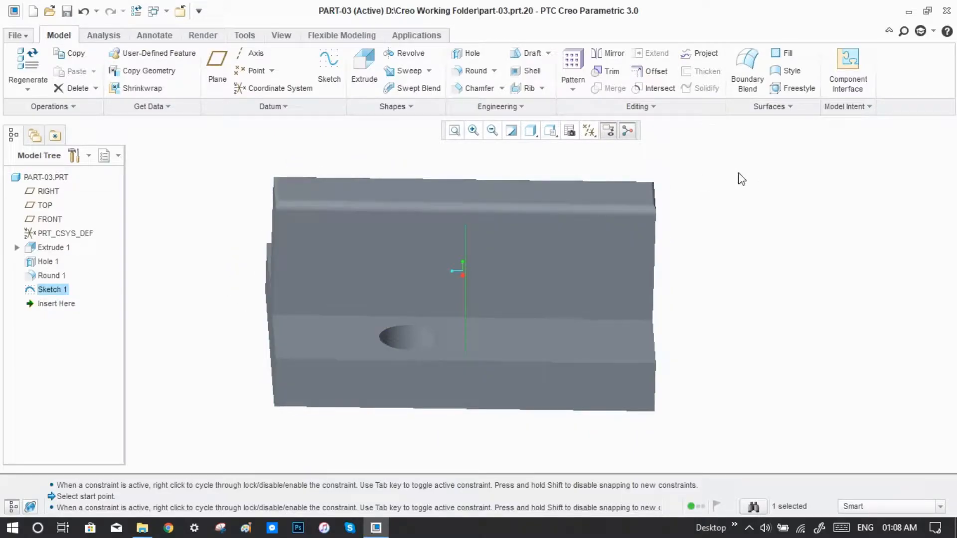
left_click(739, 174)
left_click(542, 88)
left_click(547, 119)
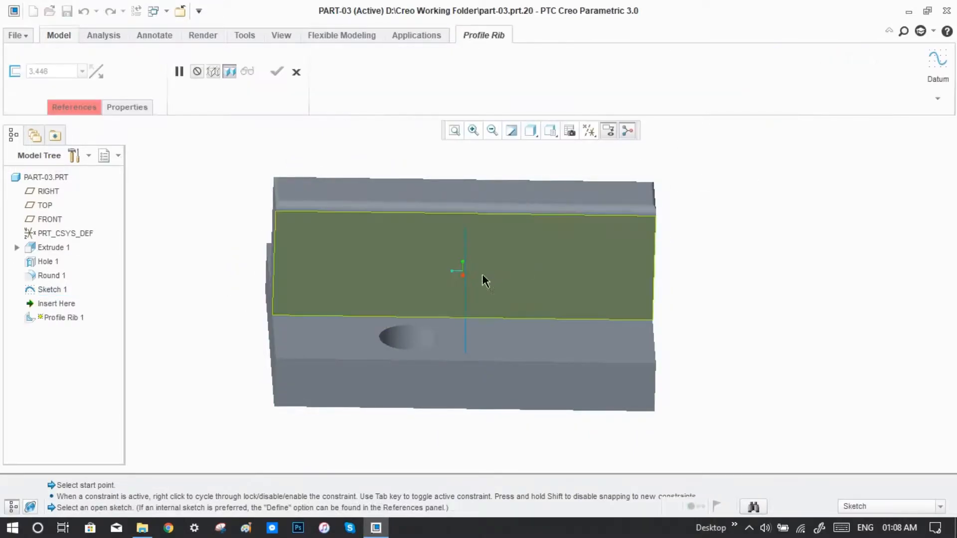
left_click(465, 279)
key("ctrl+d")
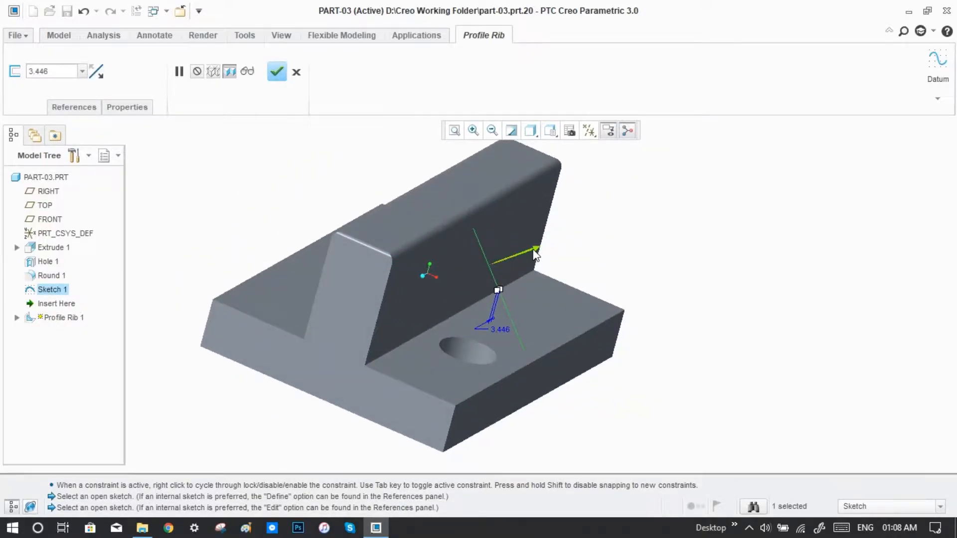
left_click(535, 252)
scroll(549, 305, "up", 4)
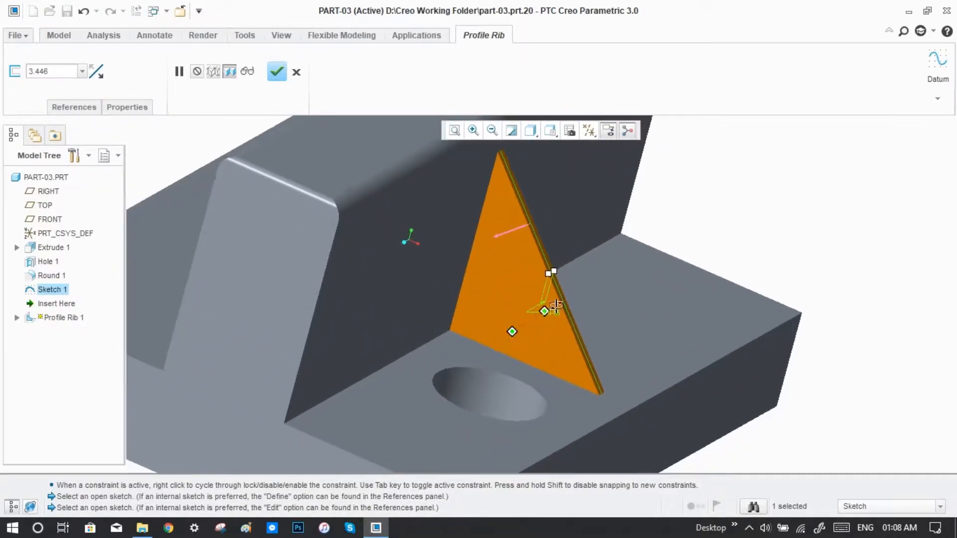
- Widen the profile rib to a thickness of about 17.4 and complete the feature
left_click_drag(491, 272, 514, 264)
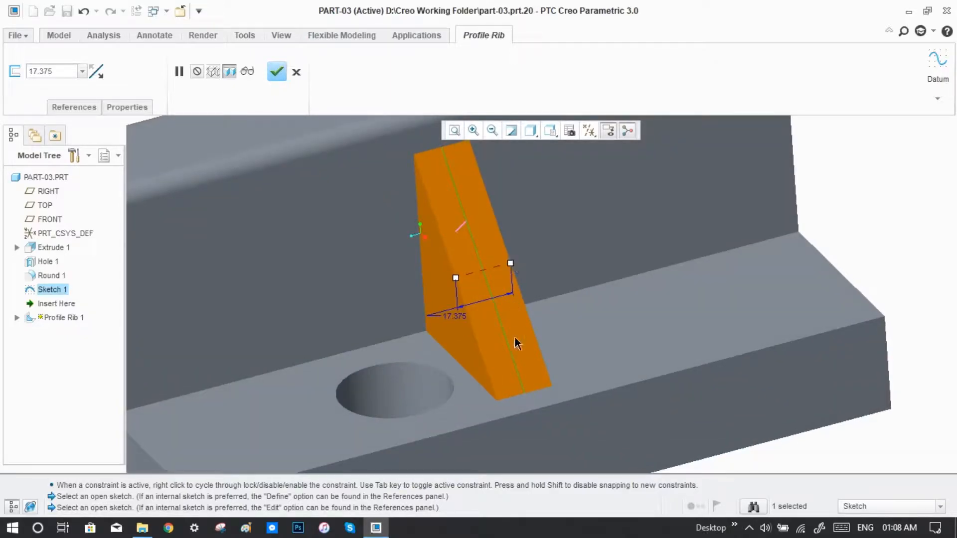
scroll(516, 343, "down", 2)
left_click(277, 72)
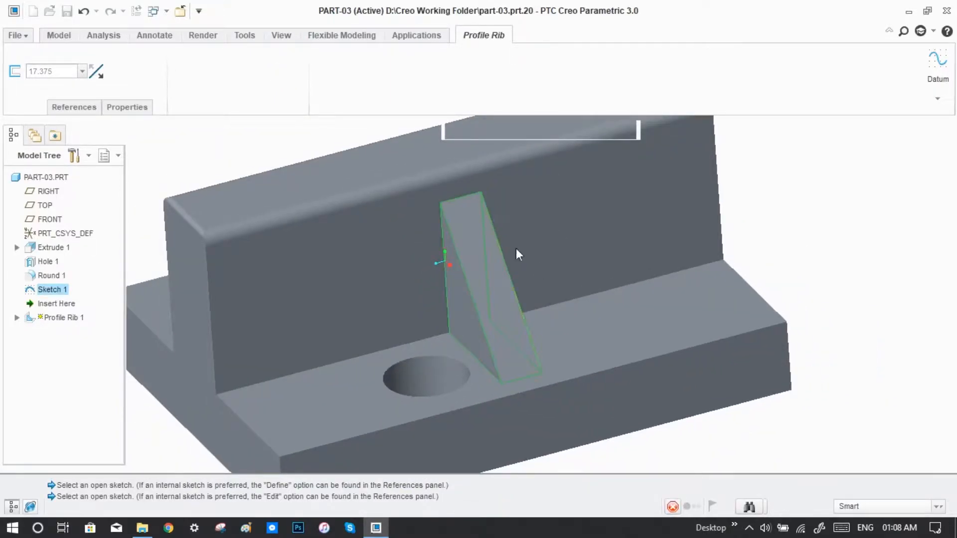
- Examine the part from both sides and review the available rib types
scroll(542, 286, "down", 5)
middle_click_drag(542, 286, 408, 265)
left_click(409, 265)
middle_click_drag(550, 319, 485, 294)
left_click(546, 85)
left_click(545, 82)
left_click(545, 85)
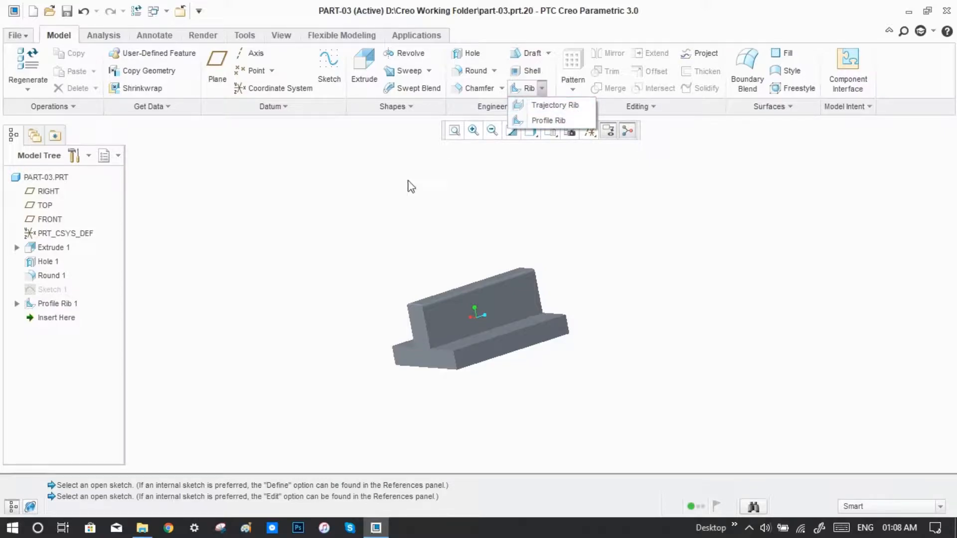
left_click(376, 197)
middle_click_drag(552, 281, 524, 249, "shift")
middle_click_drag(510, 259, 464, 284)
middle_click_drag(464, 284, 478, 346, "ctrl")
middle_click_drag(477, 346, 513, 323, "shift")
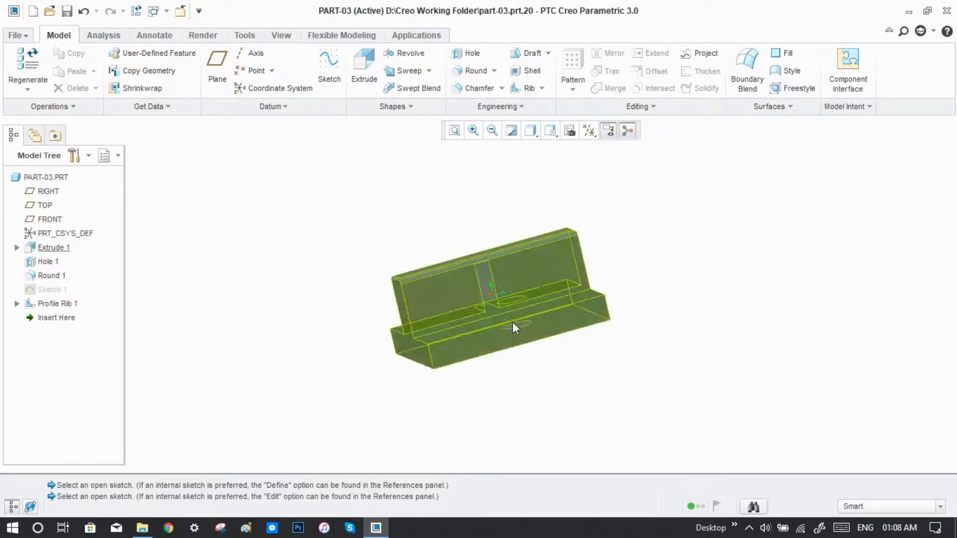
left_click(543, 88)
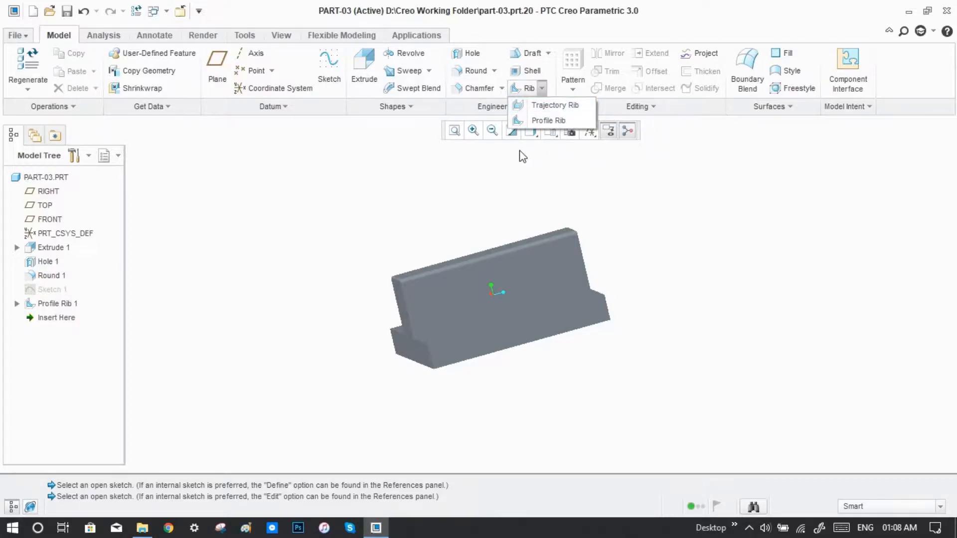
left_click(537, 172)
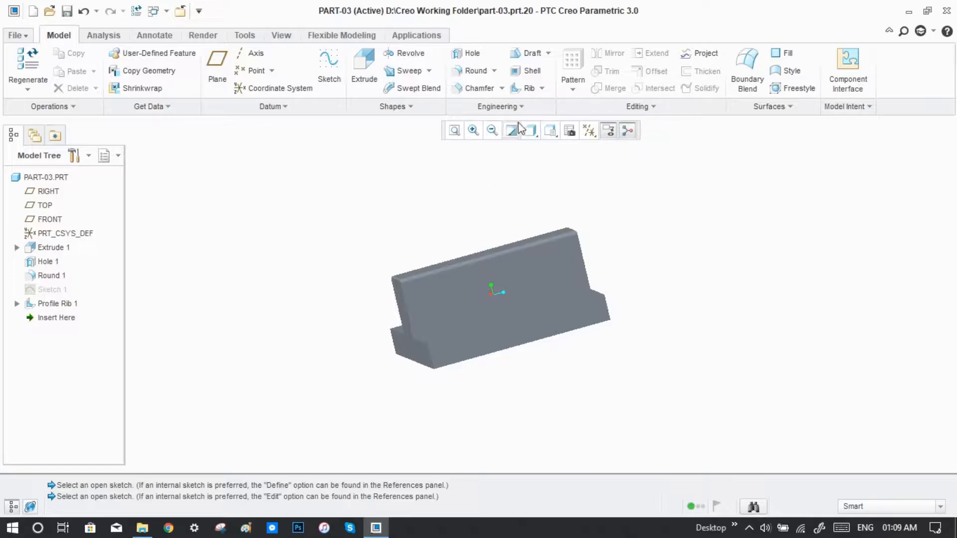
left_click(543, 90)
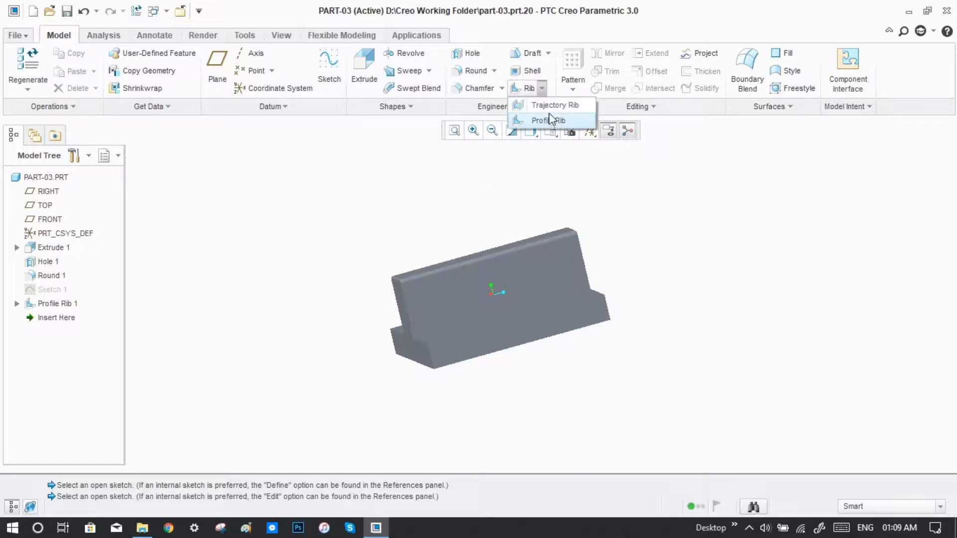
left_click(478, 205)
middle_click_drag(476, 239, 455, 198)
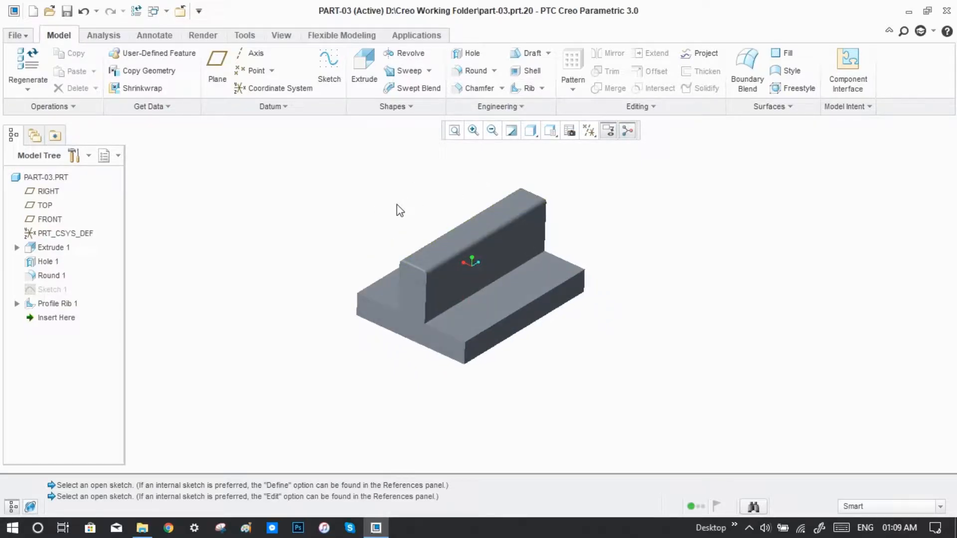
- Select the slanted line sketch and inspect how the profile rib follows it between web and flange
scroll(492, 262, "down", 2)
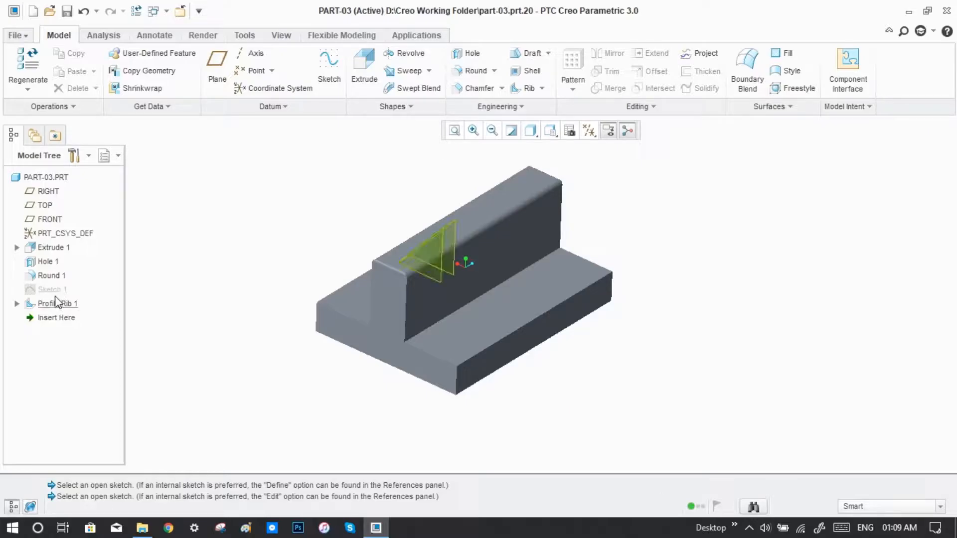
left_click(54, 293)
mouse_move(397, 282)
middle_mouse_down()
mouse_move(416, 348)
mouse_move(277, 295)
middle_mouse_up()
mouse_move(404, 182)
middle_mouse_down()
mouse_move(554, 327)
mouse_move(600, 390)
mouse_move(637, 391)
middle_mouse_up()
scroll(513, 300, "up", 5)
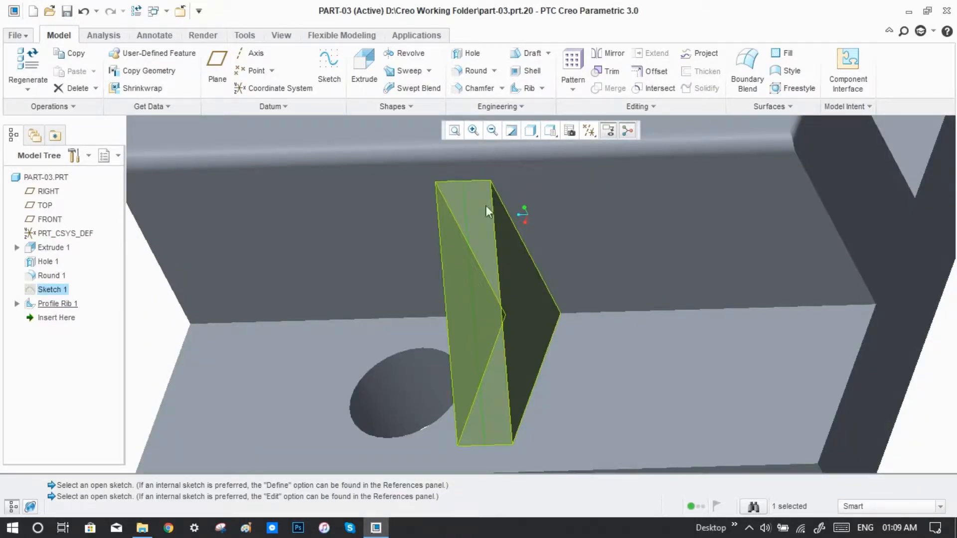
scroll(521, 351, "down", 5)
mouse_move(521, 297)
middle_mouse_down("shift")
mouse_move(468, 295)
mouse_move(532, 301)
mouse_move(500, 301)
middle_mouse_up("shift")
left_click(375, 187)
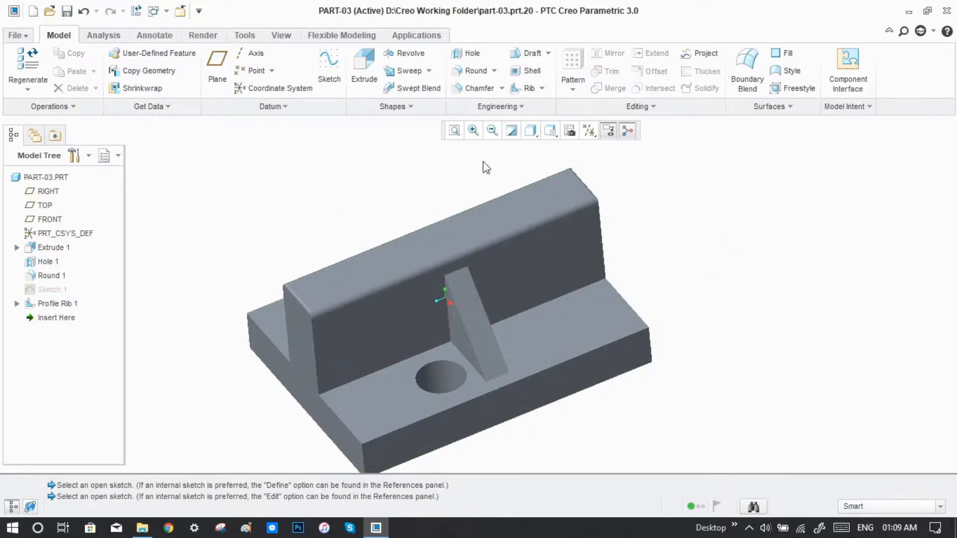
left_click(546, 88)
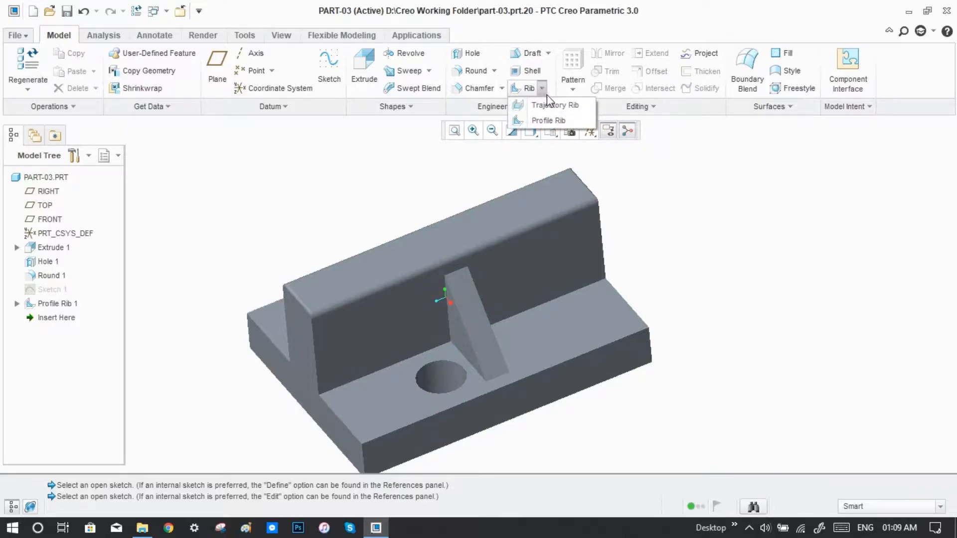
left_click(322, 183)
left_click(329, 70)
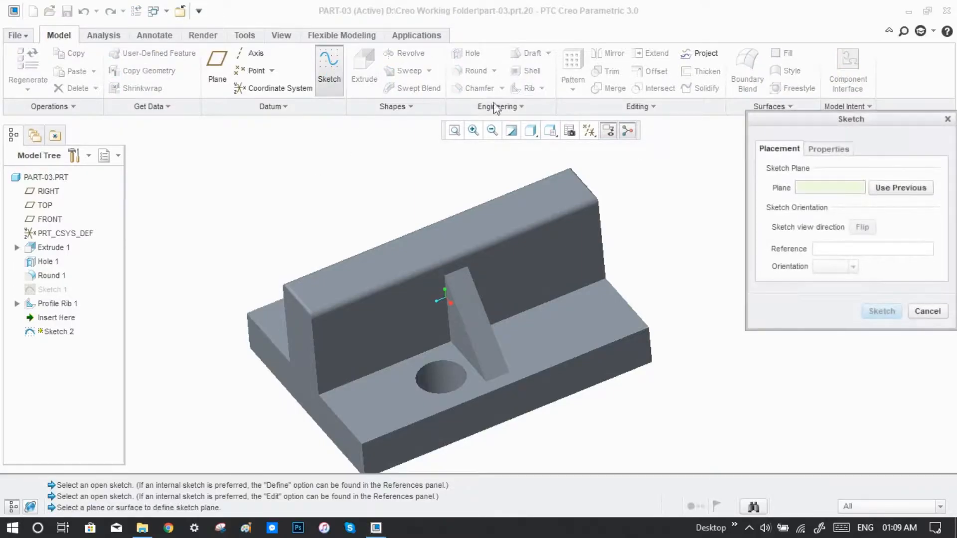
middle_click_drag(597, 216, 513, 208)
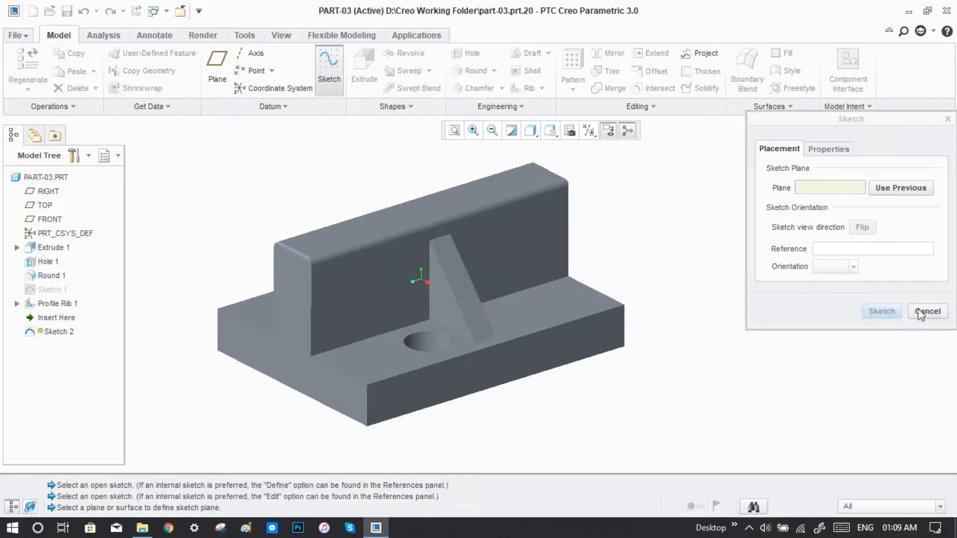
left_click(928, 312)
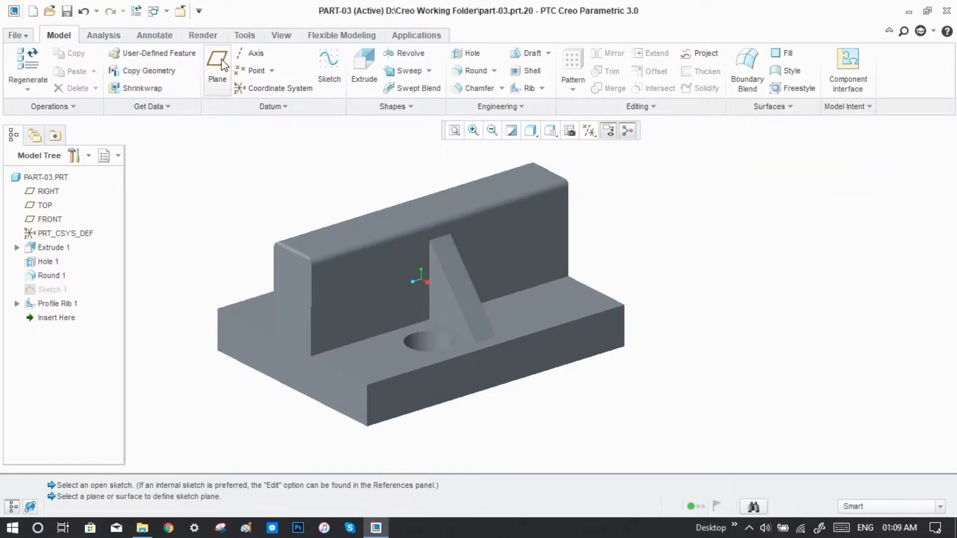
- Create a datum plane through the web's long rounded edge and the flange's outer upper edge on the rib side
left_click(219, 64)
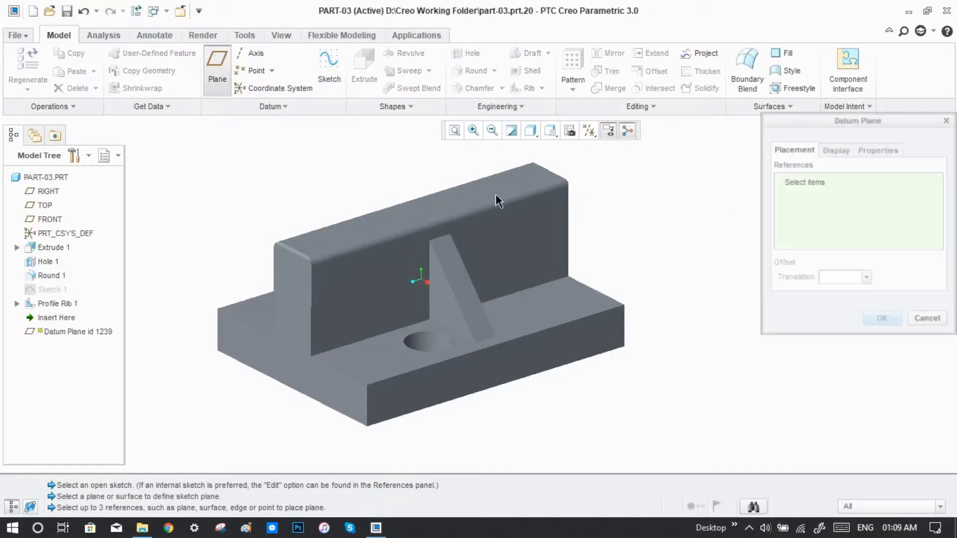
left_click(526, 198)
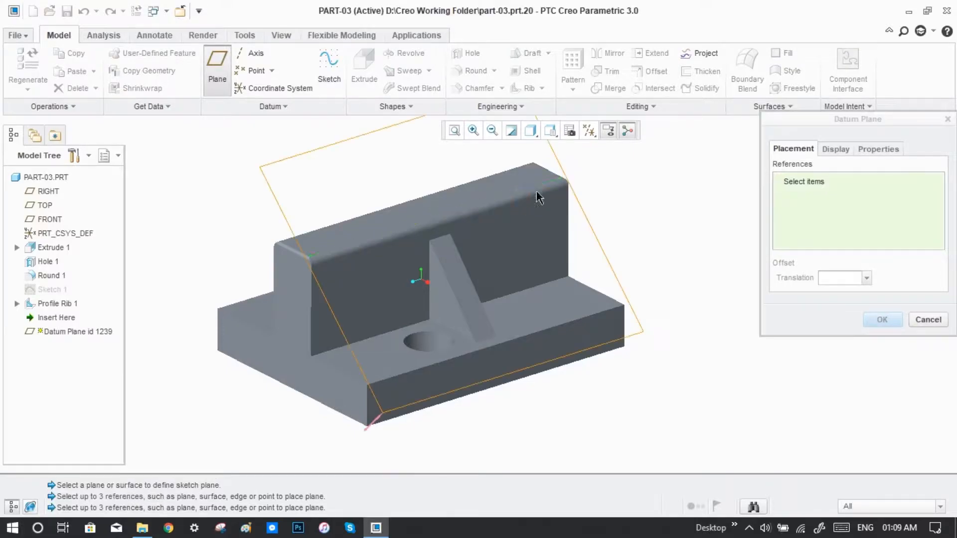
left_click(592, 315, "ctrl")
middle_click_drag(609, 309, 658, 282)
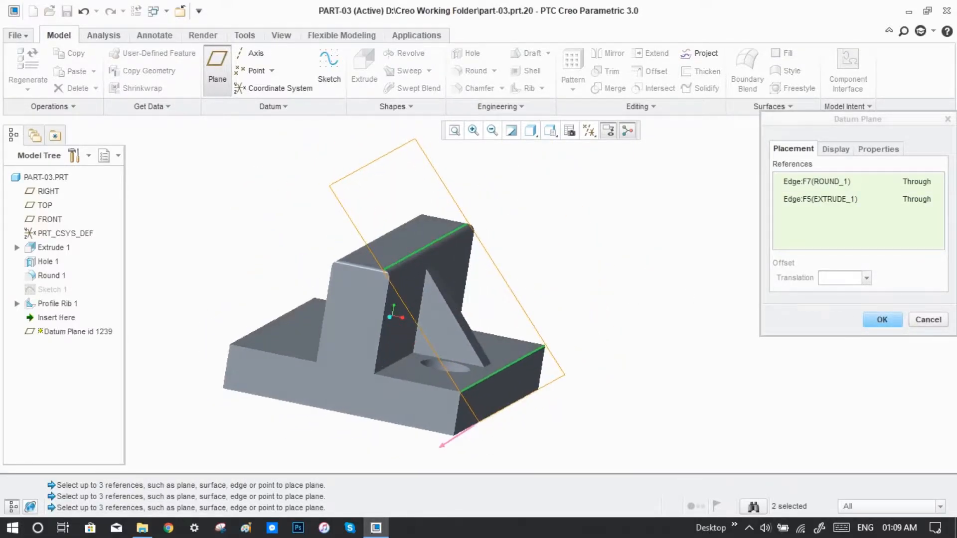
left_click(896, 321)
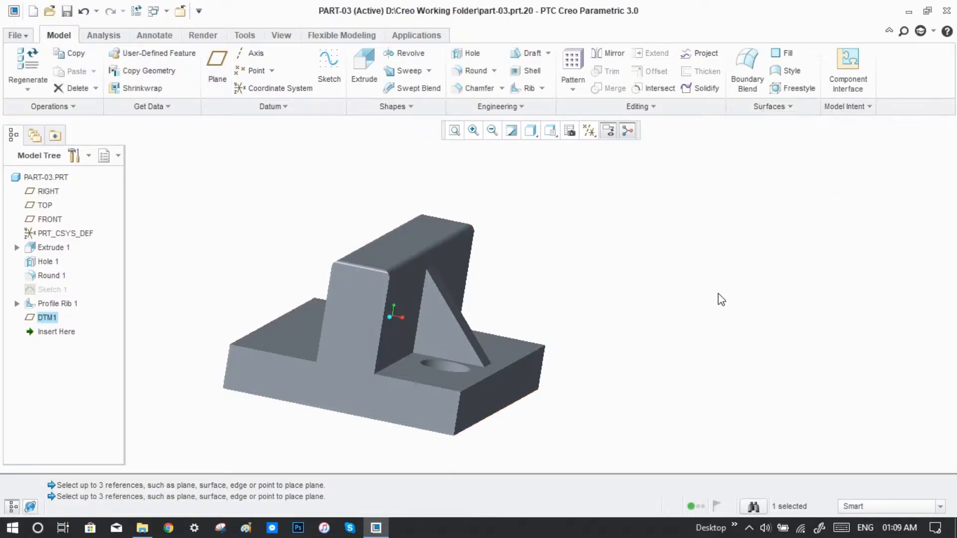
- Start a sketch on the new slanted datum plane and flip the sketching plane to face the rib side
left_click(43, 320)
left_click(329, 63)
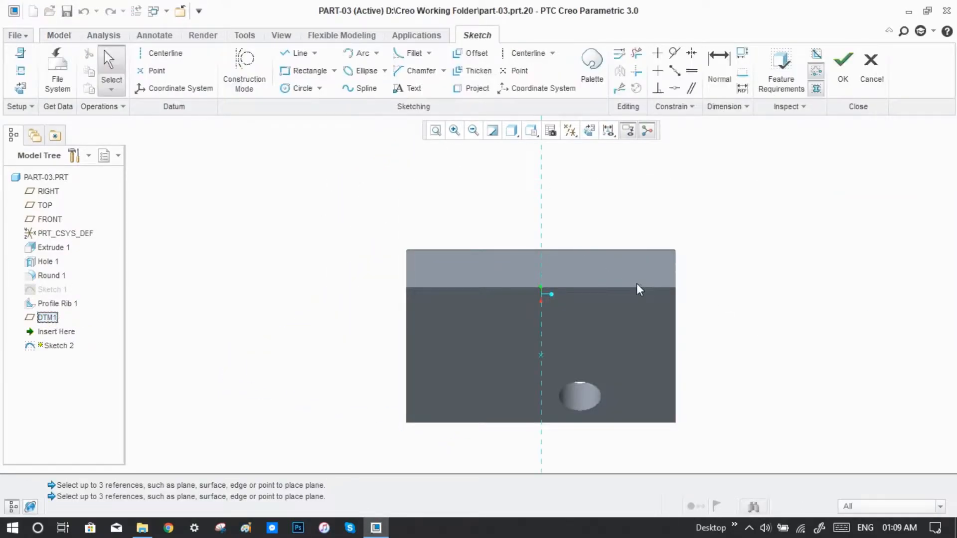
mouse_move(551, 203)
middle_mouse_down()
mouse_move(551, 261)
mouse_move(550, 234)
middle_mouse_up()
left_click(591, 131)
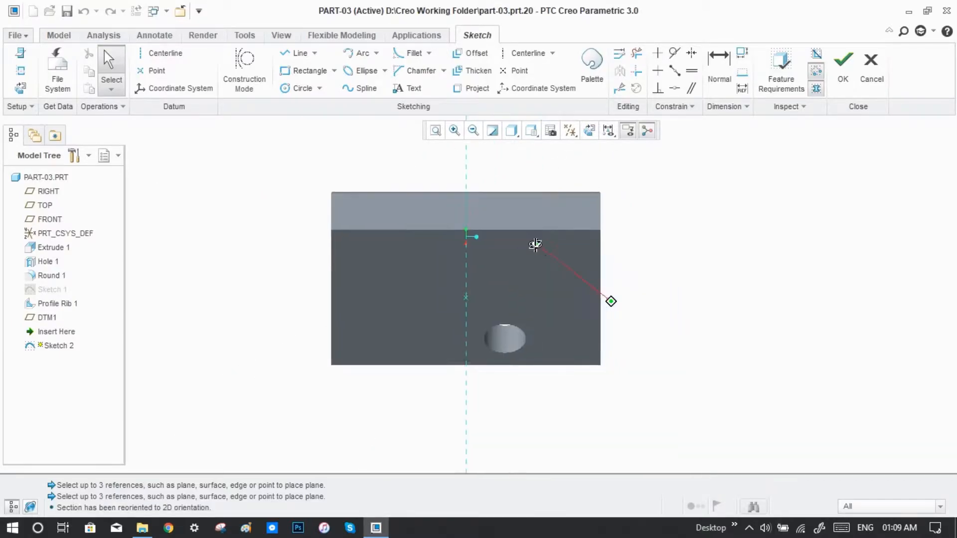
middle_click_drag(556, 245, 557, 244)
left_click(589, 131)
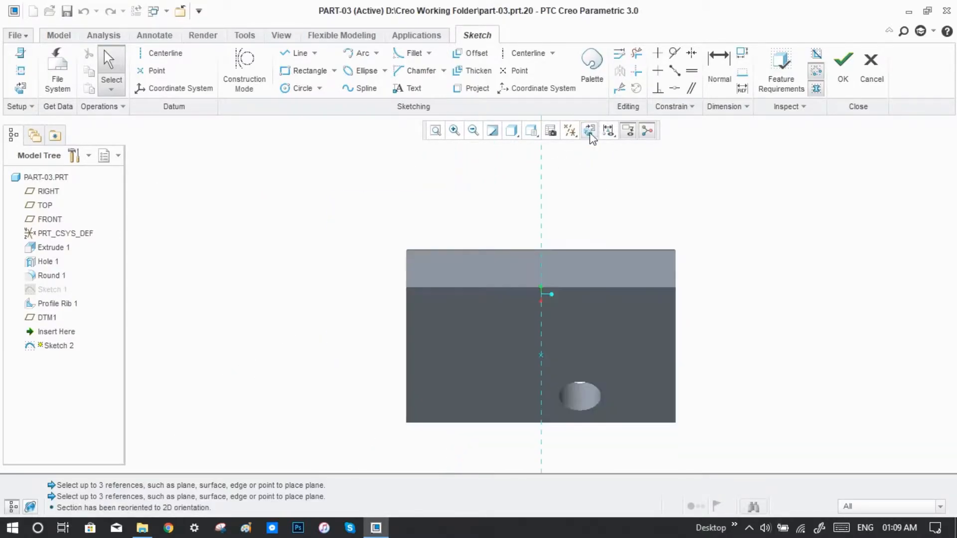
right_click(593, 308)
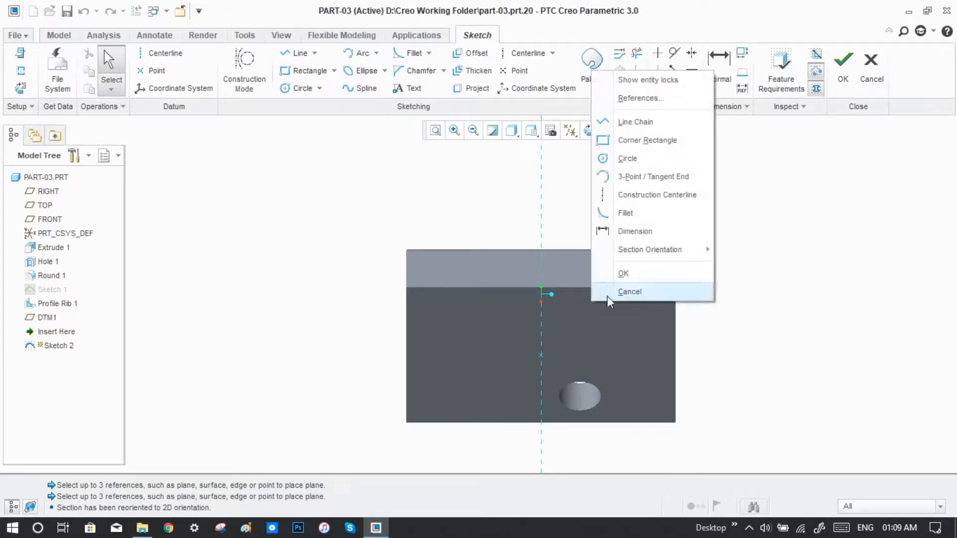
mouse_move(664, 250)
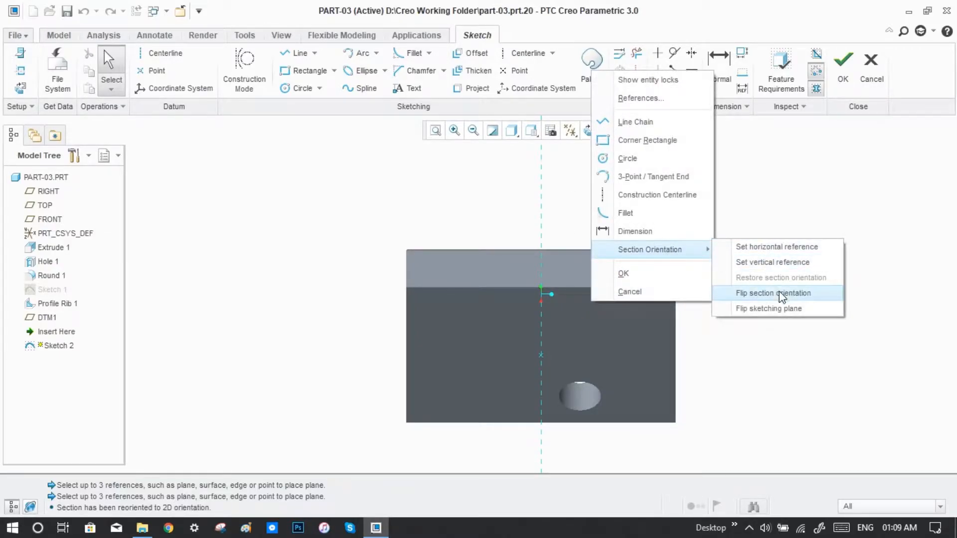
left_click(786, 309)
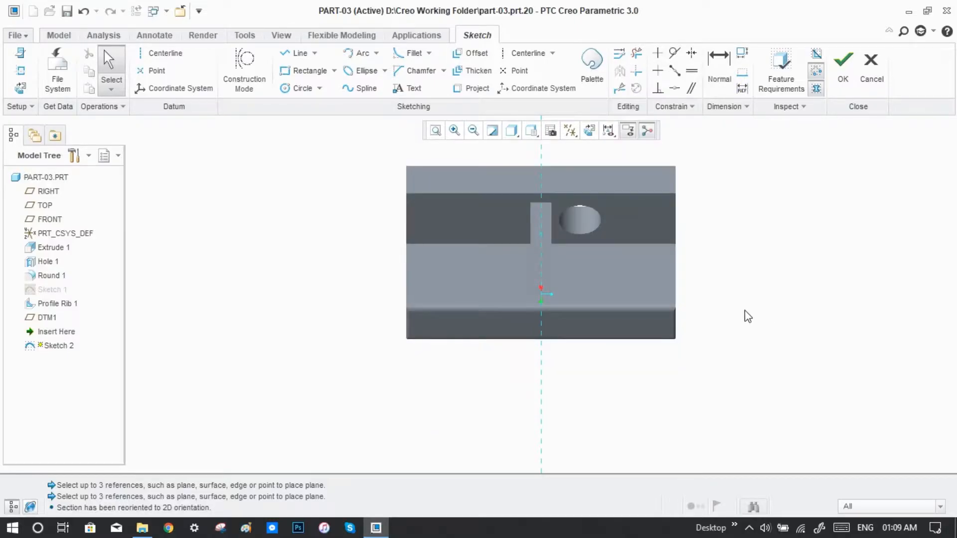
mouse_move(416, 266)
middle_mouse_down("ctrl")
mouse_move(391, 287)
mouse_move(497, 293)
middle_mouse_up("ctrl")
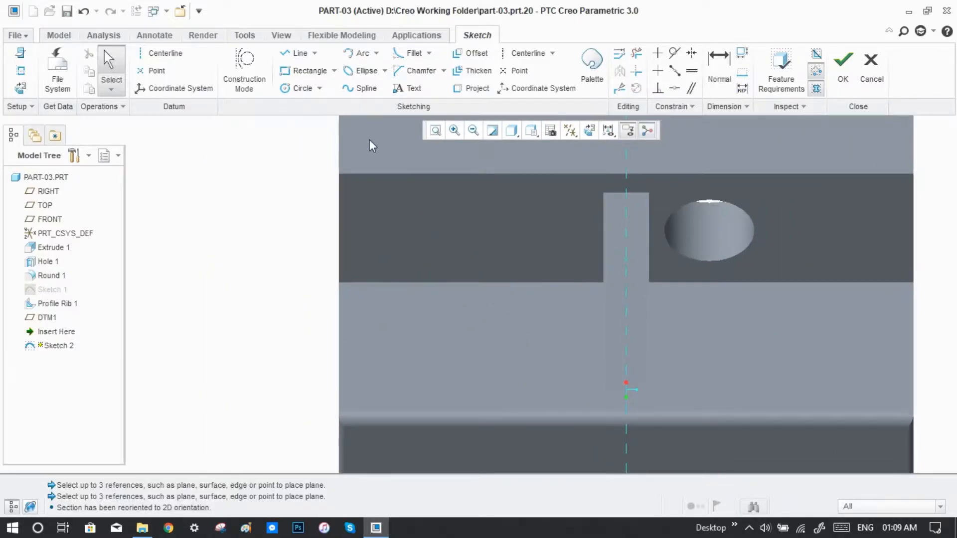
- Sketch an S-shaped spline beside the rib, opposite the hole, with ends about 43 and 56 from the vertical reference, and finish the sketch
left_click(355, 88)
middle_click_drag(493, 166, 488, 205, "shift")
left_click(466, 256)
left_click(496, 365)
left_click(473, 425)
middle_click(489, 418)
middle_click(491, 421)
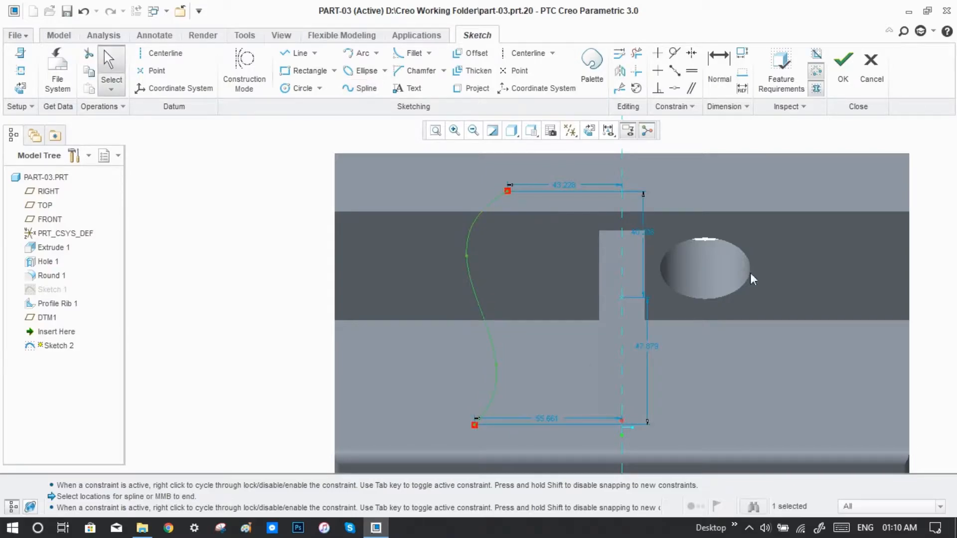
left_click(843, 65)
- Create a trajectory rib along the S-shaped spline sketch
middle_click_drag(553, 232, 434, 232)
left_click(176, 207)
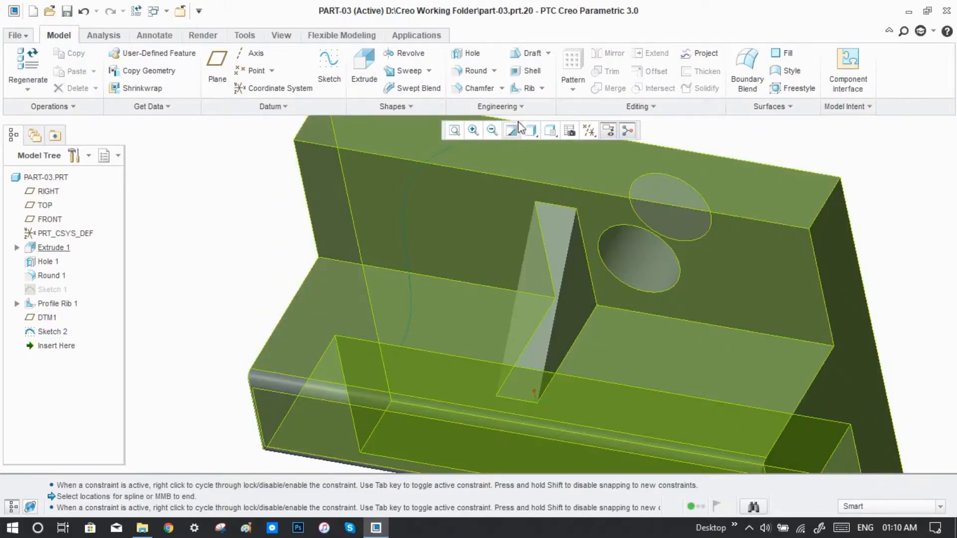
left_click(542, 88)
left_click(554, 106)
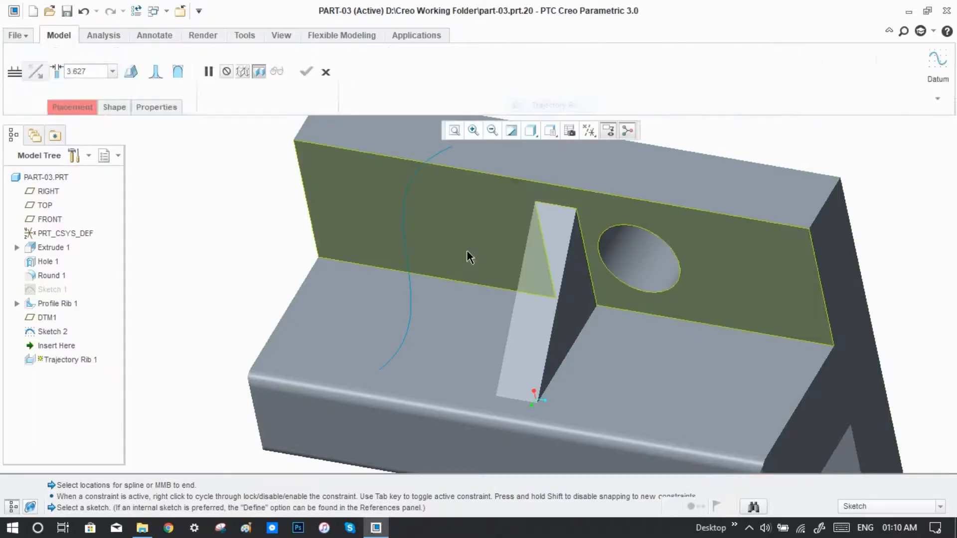
left_click(407, 262)
mouse_move(411, 248)
middle_mouse_down()
mouse_move(453, 246)
mouse_move(459, 260)
mouse_move(435, 223)
mouse_move(441, 216)
mouse_move(444, 247)
mouse_move(414, 274)
mouse_move(320, 160)
middle_mouse_up()
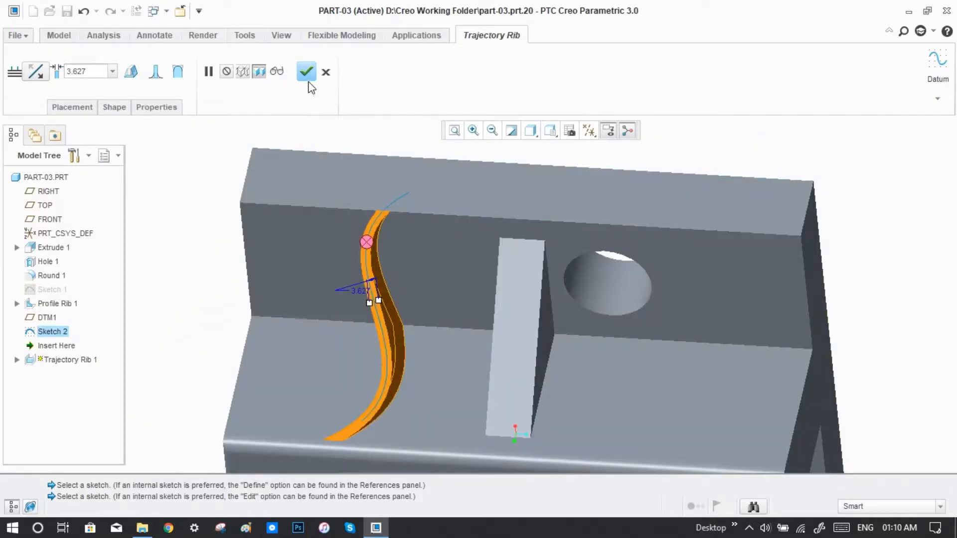
left_click(306, 71)
- Examine the trajectory rib beside the profile rib from several directions and review the engineering feature commands
mouse_move(479, 260)
middle_mouse_down()
mouse_move(533, 250)
mouse_move(444, 276)
mouse_move(512, 249)
mouse_move(498, 306)
mouse_move(517, 282)
mouse_move(584, 297)
mouse_move(558, 298)
middle_mouse_up()
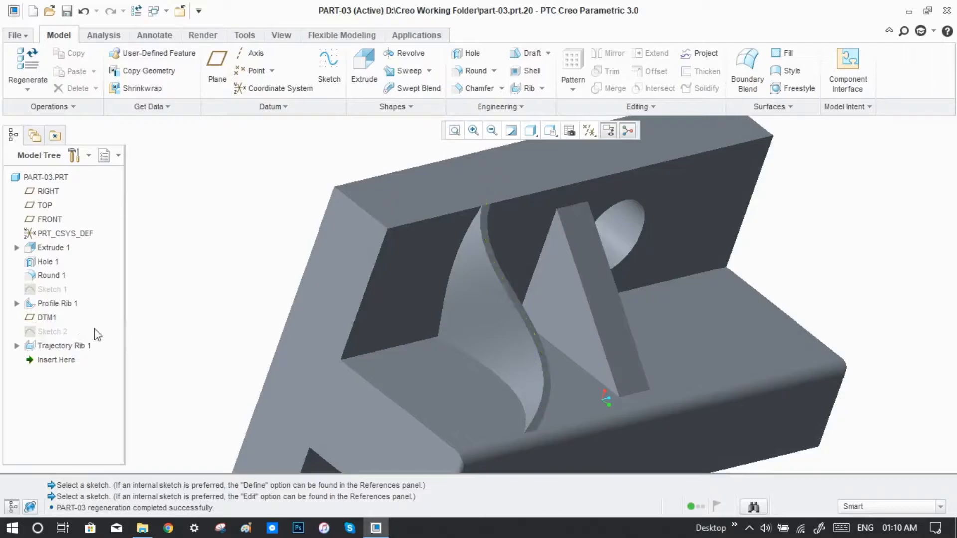
left_click(53, 333)
mouse_move(239, 246)
middle_mouse_down()
mouse_move(384, 277)
mouse_move(365, 279)
mouse_move(414, 276)
middle_mouse_up()
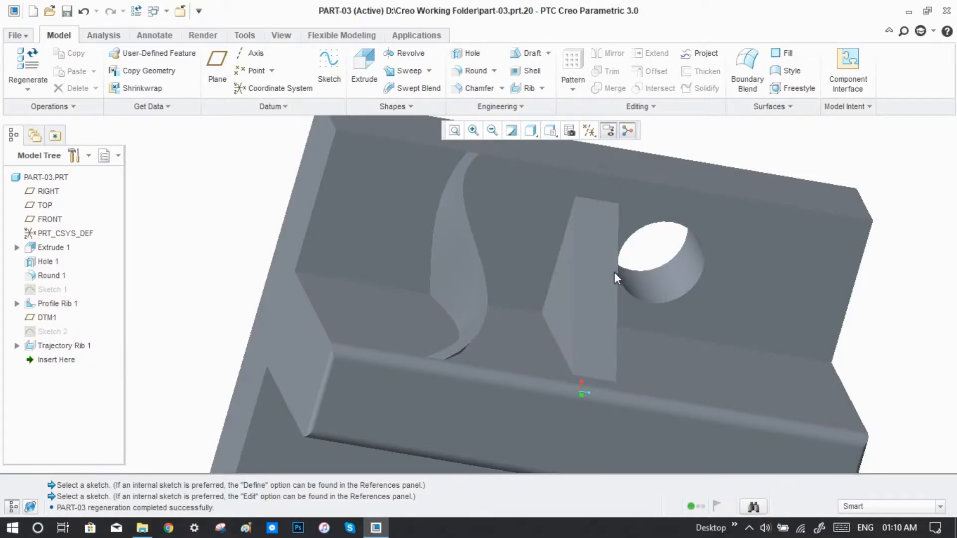
middle_click_drag(617, 271, 549, 332, "shift")
left_click(542, 93)
scroll(578, 202, "down", 3)
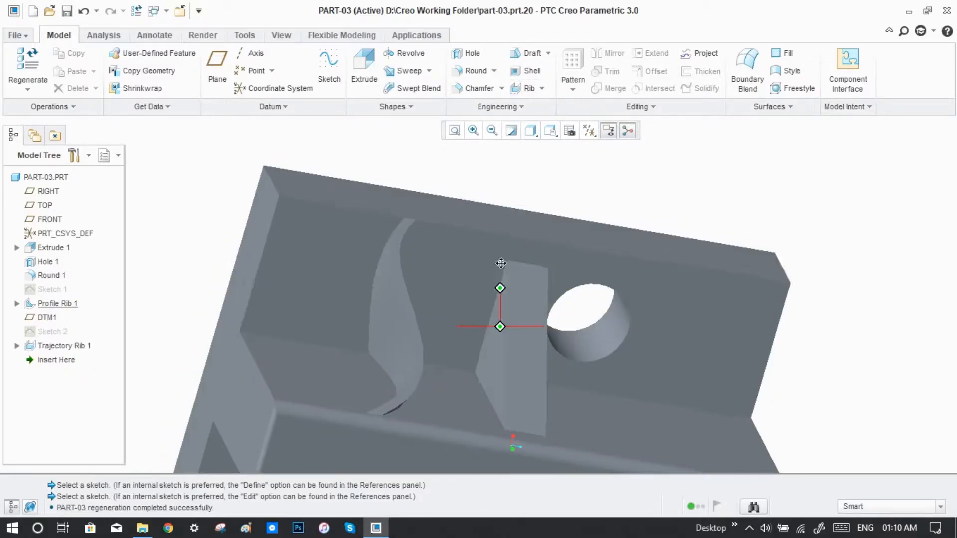
middle_click_drag(562, 231, 541, 203)
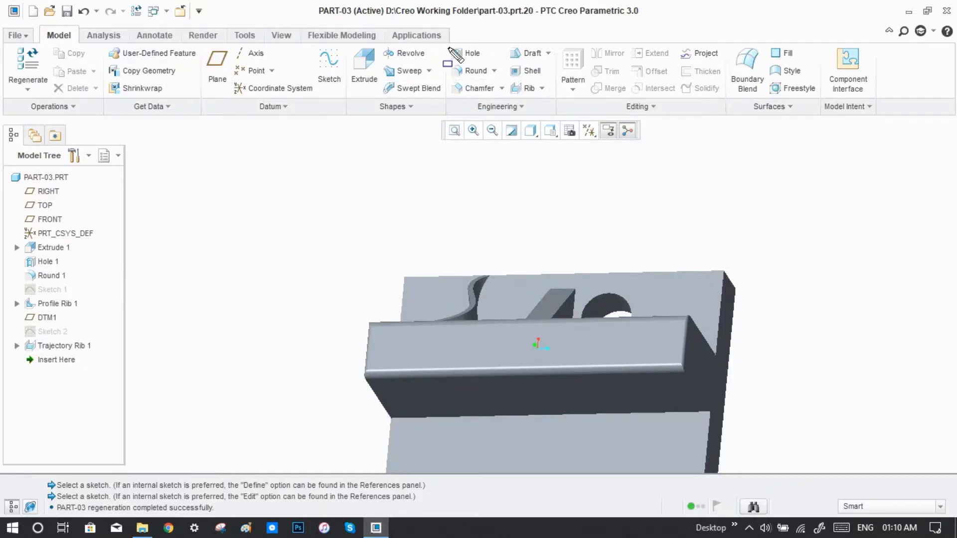
mouse_move(447, 45)
left_mouse_down()
mouse_move(560, 137)
mouse_move(559, 101)
left_mouse_up()
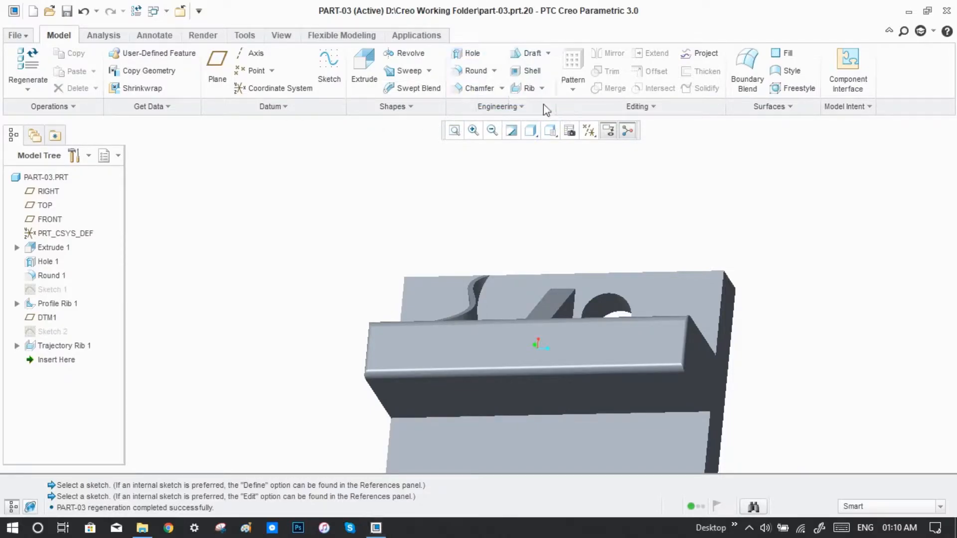
- Open the model properties of PART-03 and bring up the material library for changing its material
mouse_move(530, 299)
middle_mouse_down()
mouse_move(557, 267)
mouse_move(509, 290)
mouse_move(555, 288)
mouse_move(470, 244)
mouse_move(359, 281)
mouse_move(427, 321)
middle_mouse_up()
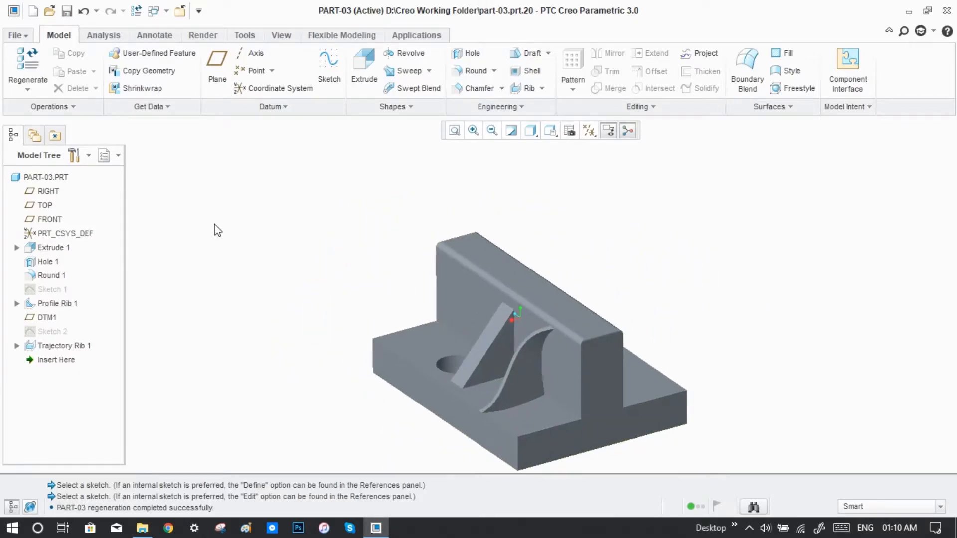
left_click(18, 35)
mouse_move(40, 249)
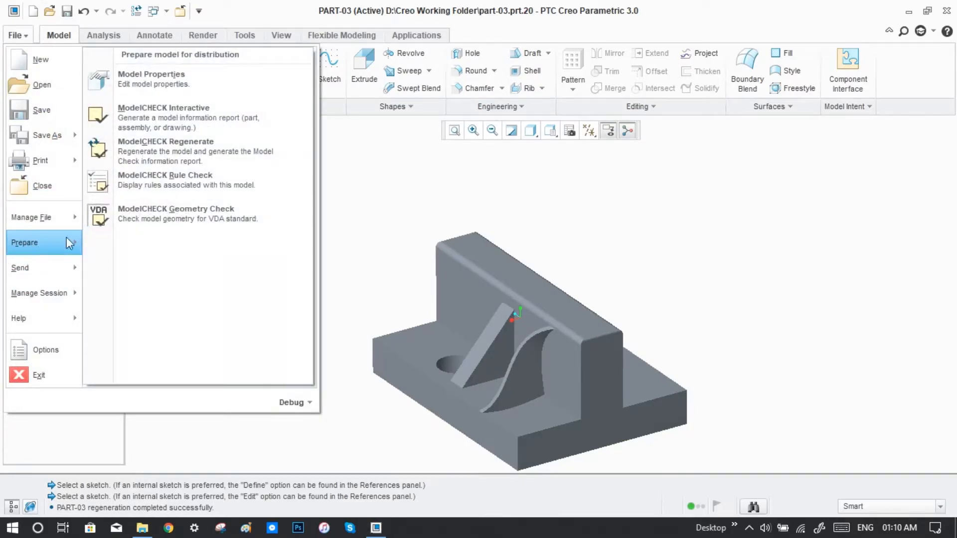
left_click(167, 75)
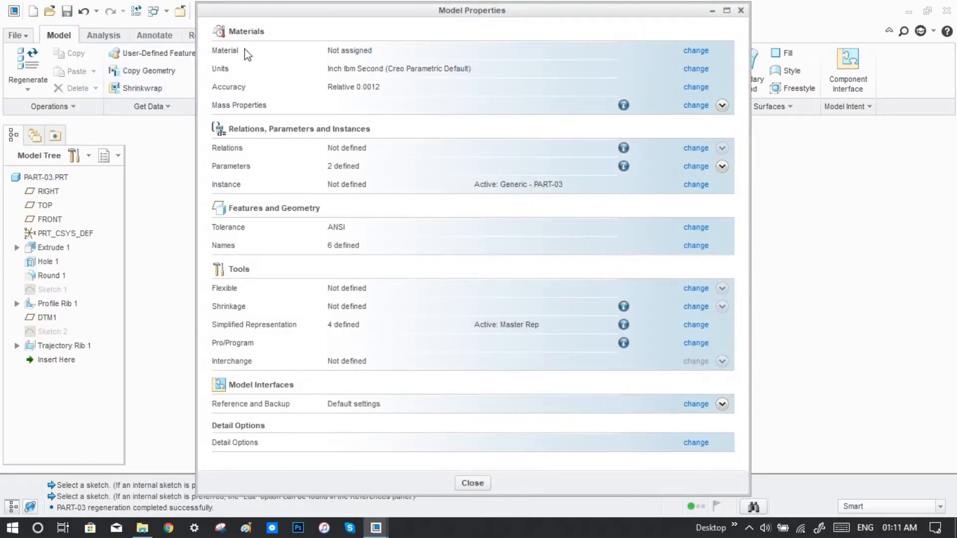
left_click(701, 51)
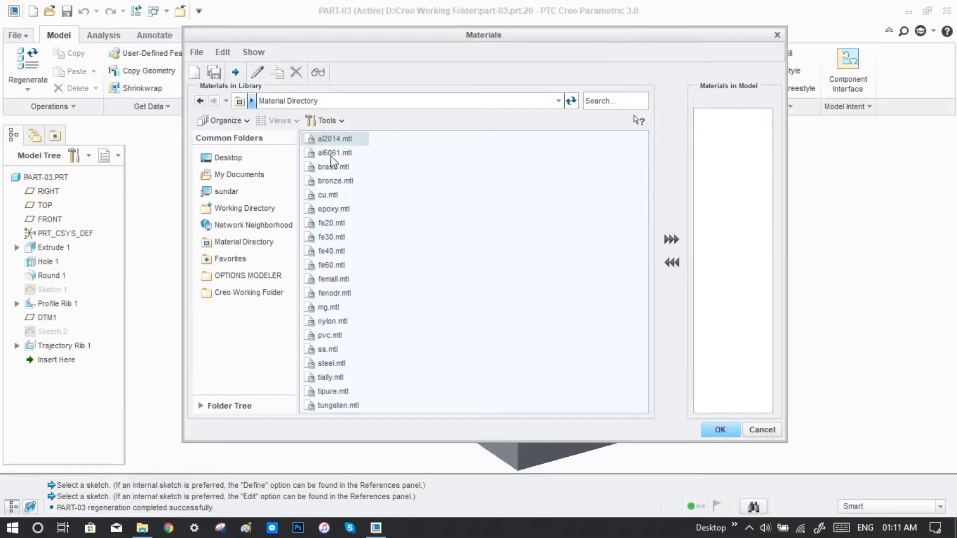
- Add the library material ss.mtl to the model so that it is assigned to the part
left_click_drag(298, 129, 382, 416)
key("Escape")
left_click(327, 350)
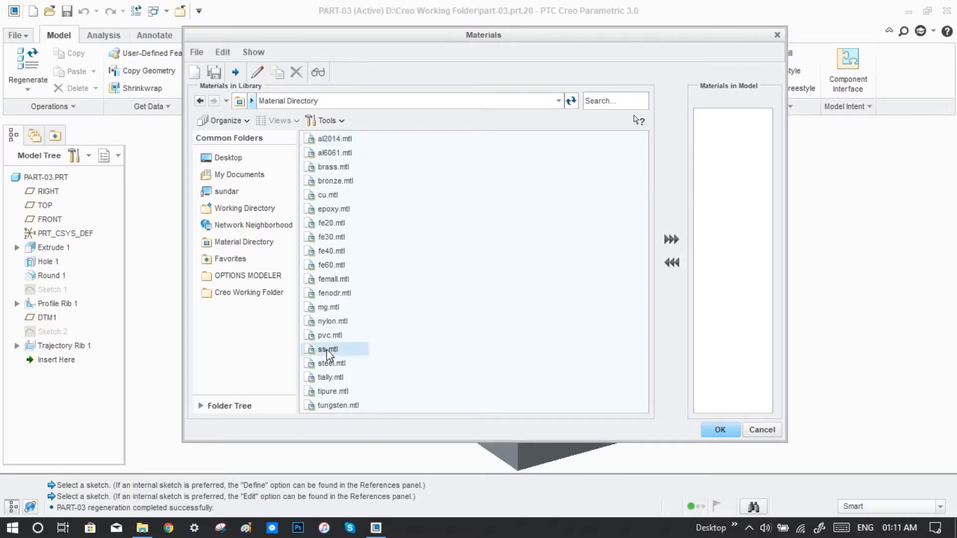
left_click(672, 240)
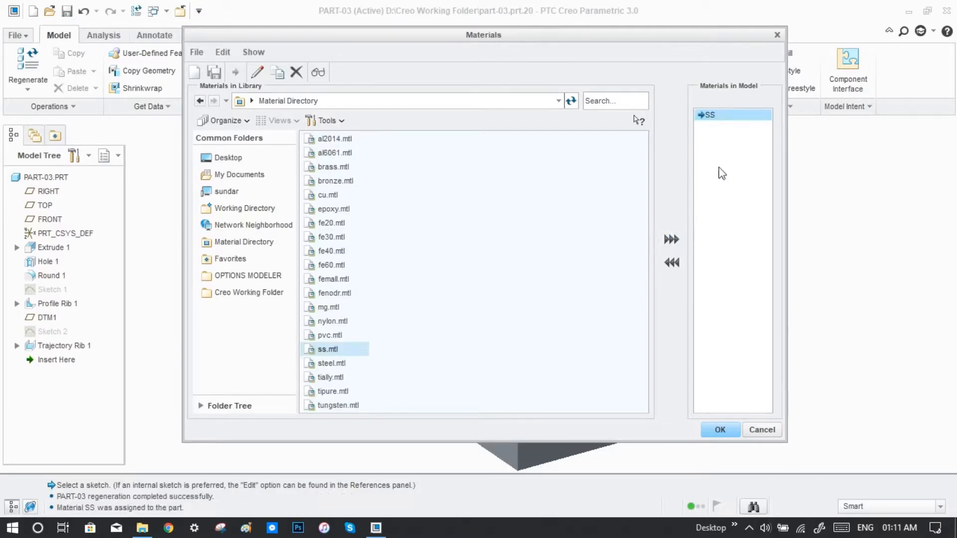
- Unassign the SS material from the part while keeping it among the model's materials
right_click(713, 120)
left_click(713, 120)
right_click(713, 120)
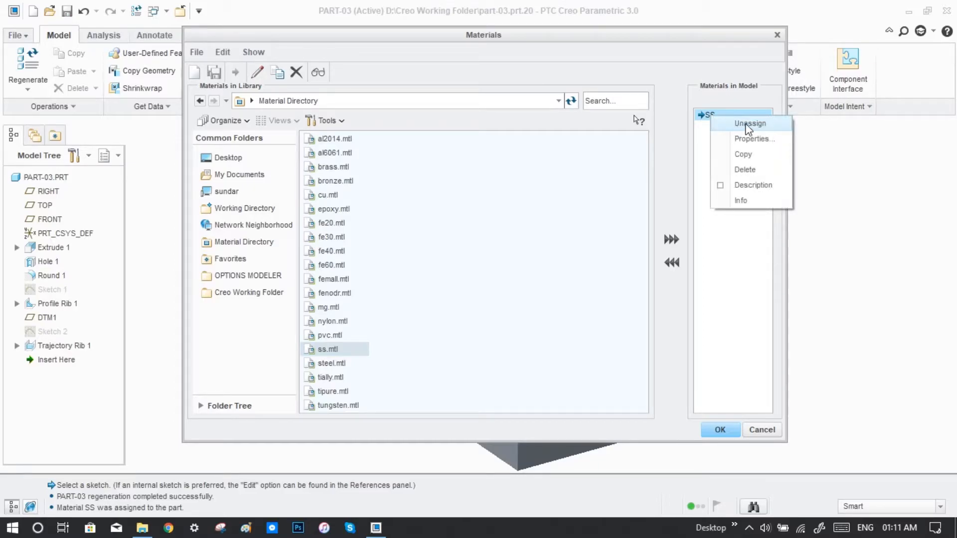
left_click(749, 125)
- Create a copy of the SS material within the model's materials
left_click(719, 117)
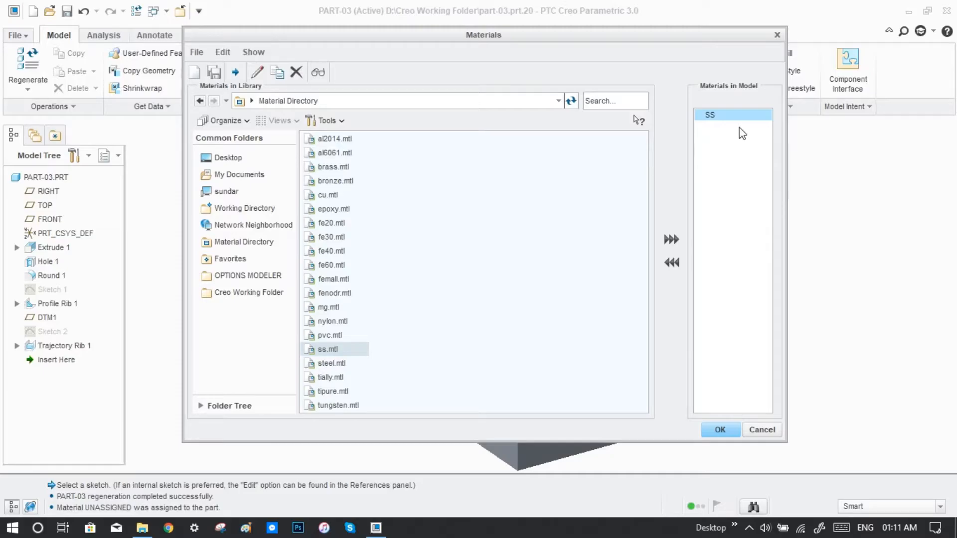
right_click(712, 116)
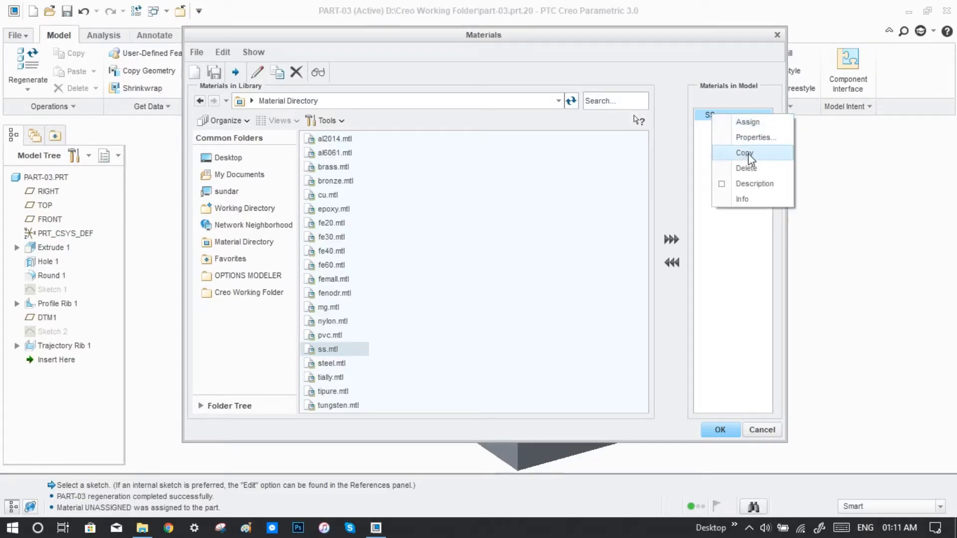
left_click(748, 153)
- Try to rename the copied SS material to Steel 301 in its material definition, leaving the density and other properties as they are
double_click(725, 129)
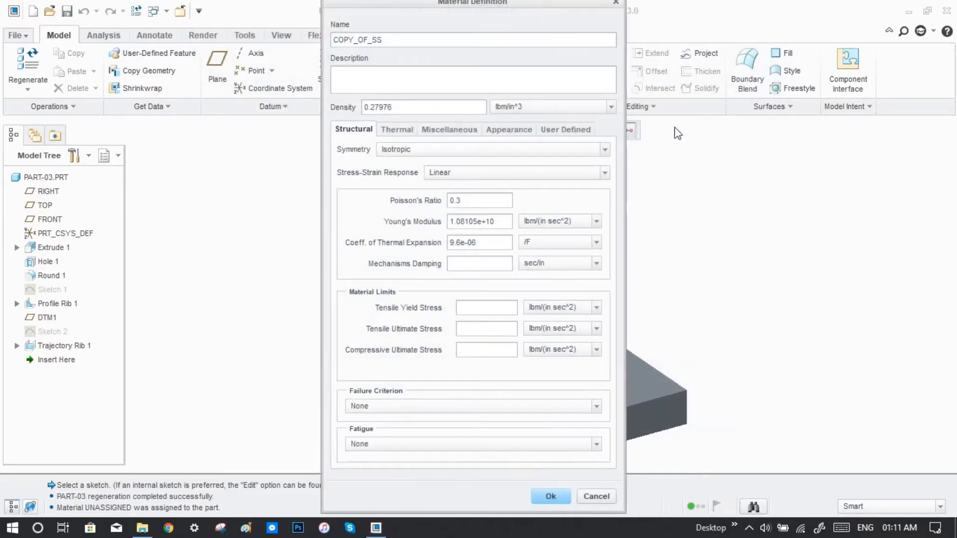
left_click_drag(497, 3, 495, 59)
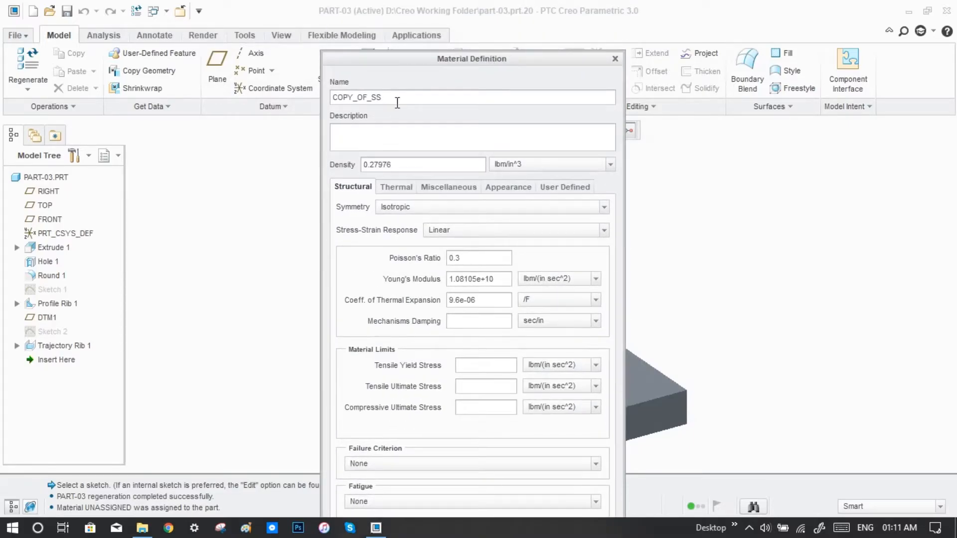
left_click_drag(395, 93, 306, 90)
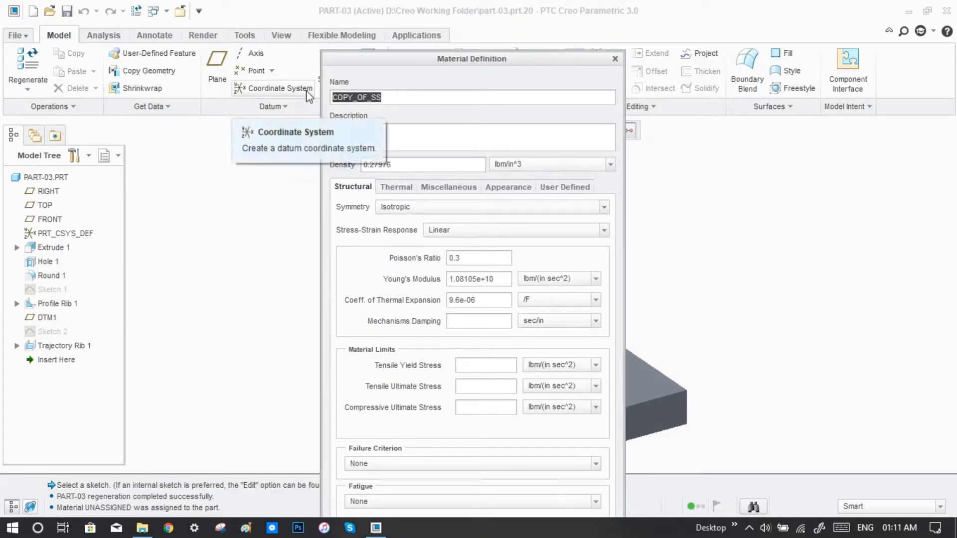
type("Steel 301")
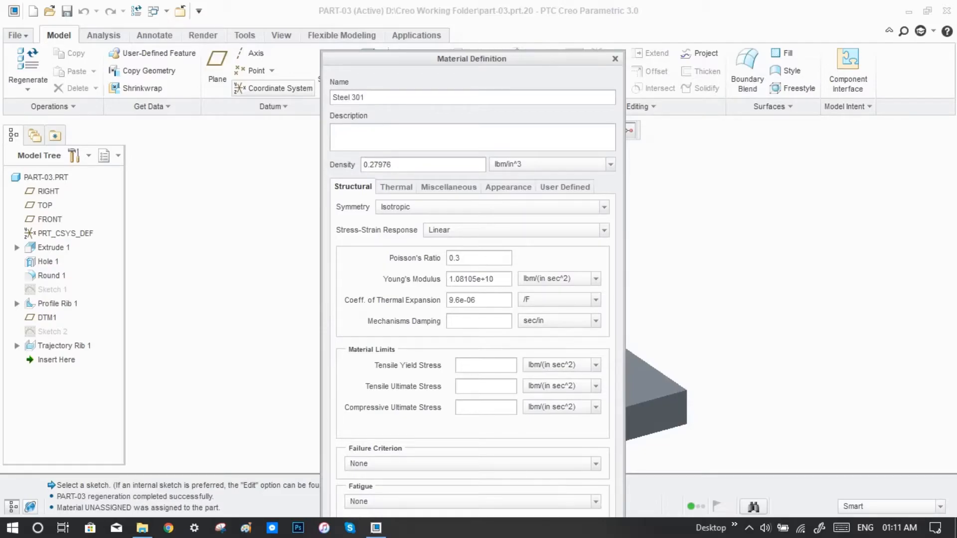
left_click_drag(413, 162, 337, 154)
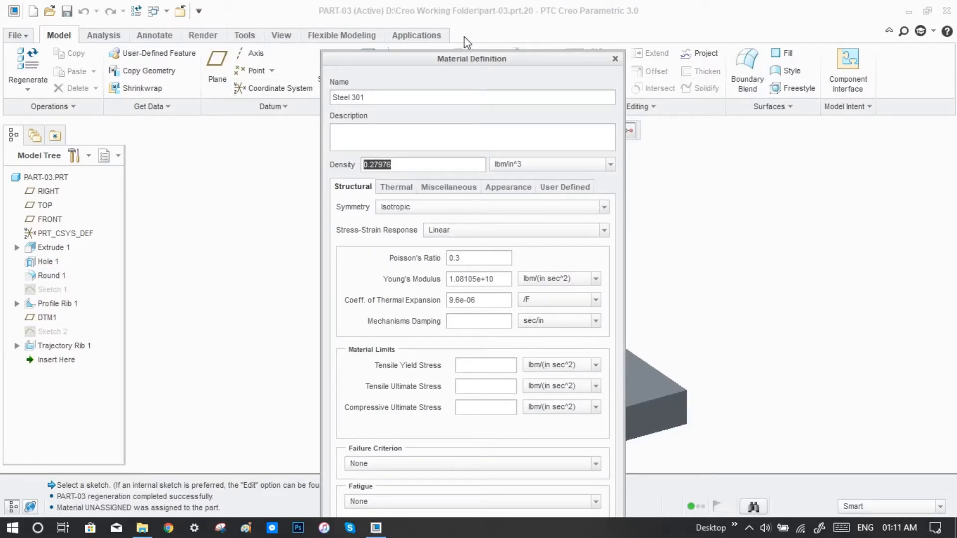
left_click_drag(467, 54, 426, 24)
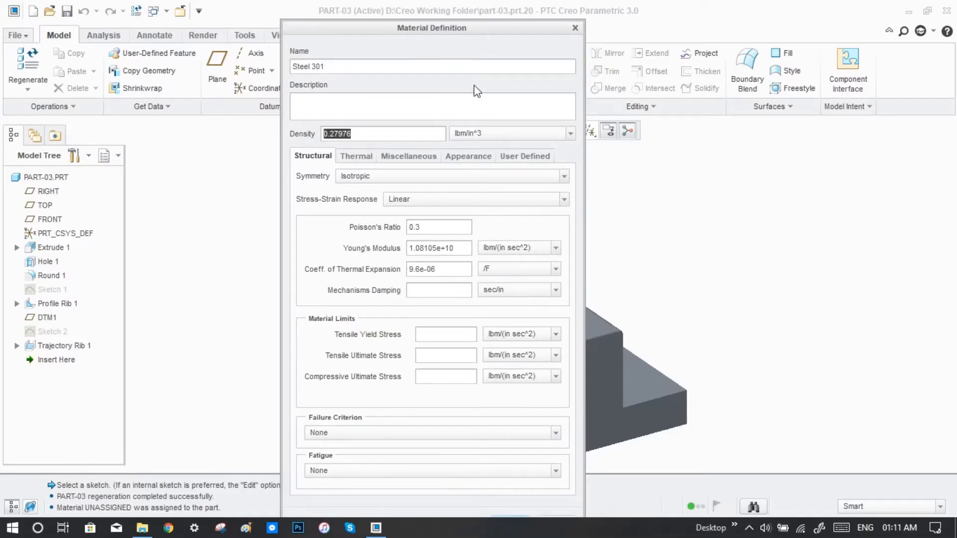
left_click_drag(501, 25, 498, 6)
left_click(506, 504)
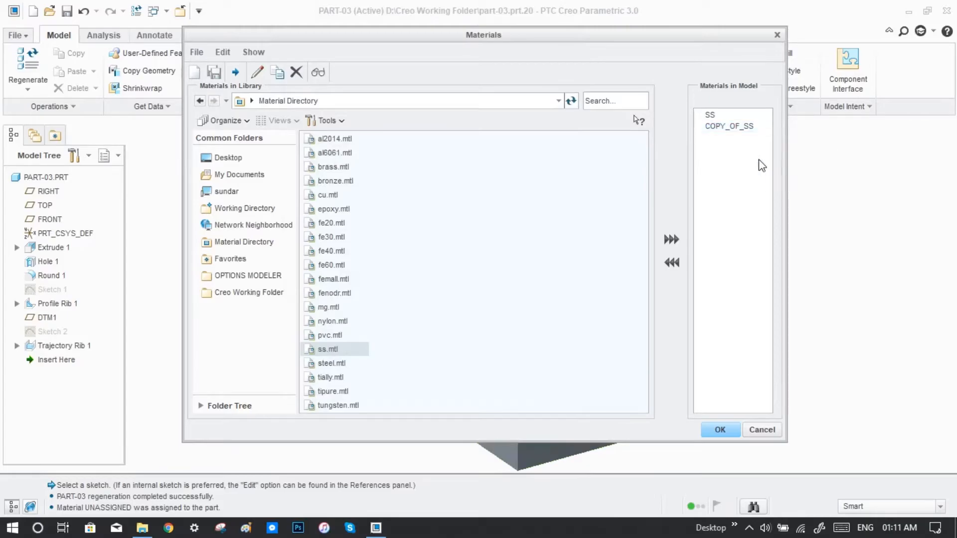
- Assign the COPY_OF_SS material to the part, accept the material settings and close the model properties
right_click(725, 129)
left_click(759, 136)
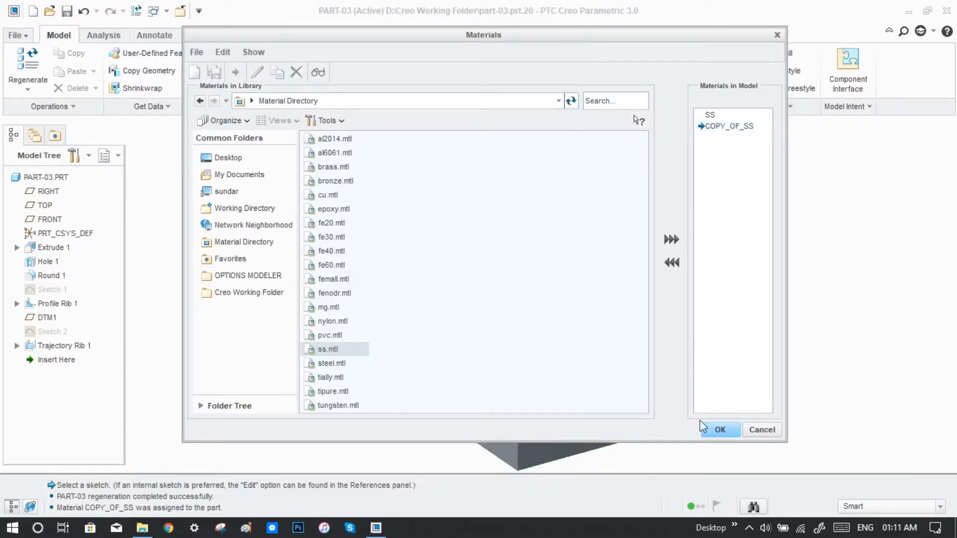
left_click(720, 429)
left_click(472, 483)
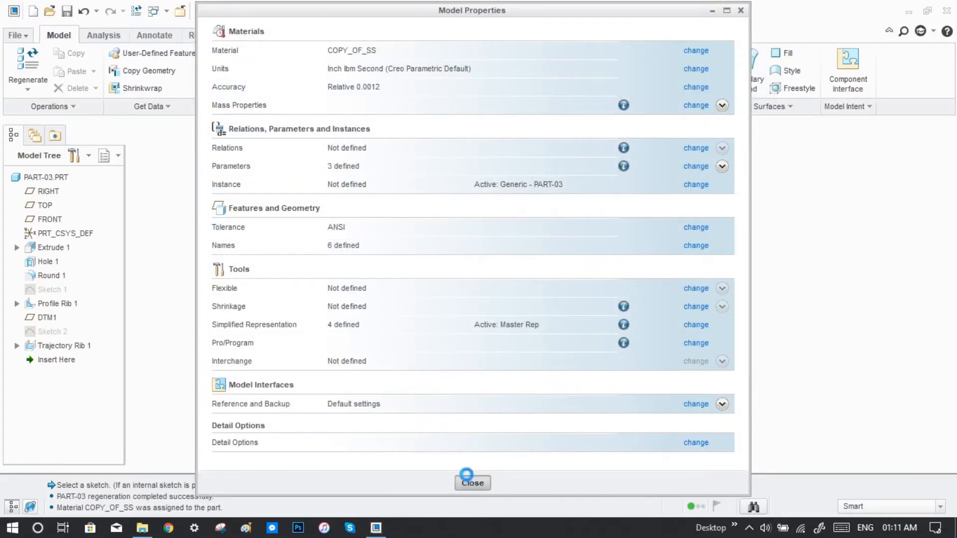
- Save PART-03 with its newly assigned material and clear the selection on the model
left_click(411, 294)
key("ctrl+s")
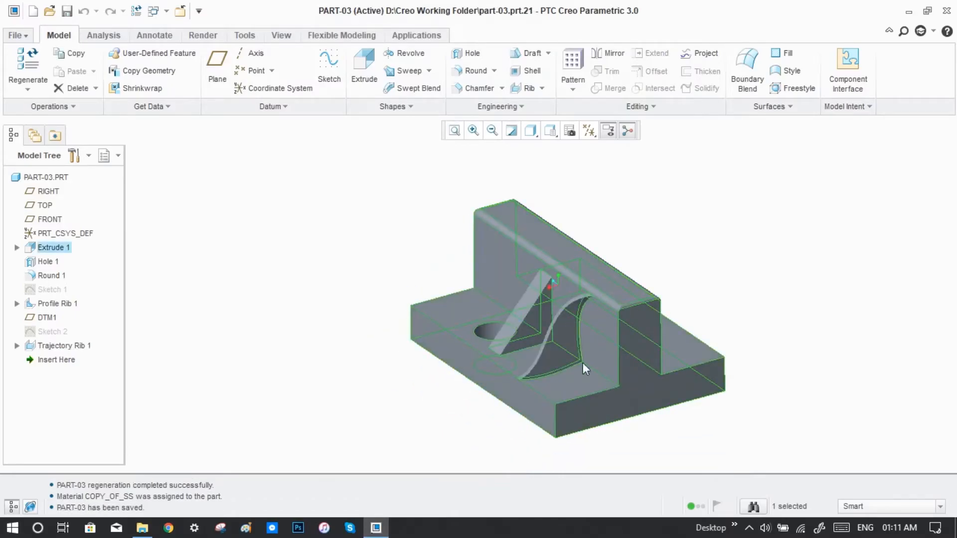
middle_click_drag(626, 341, 393, 259)
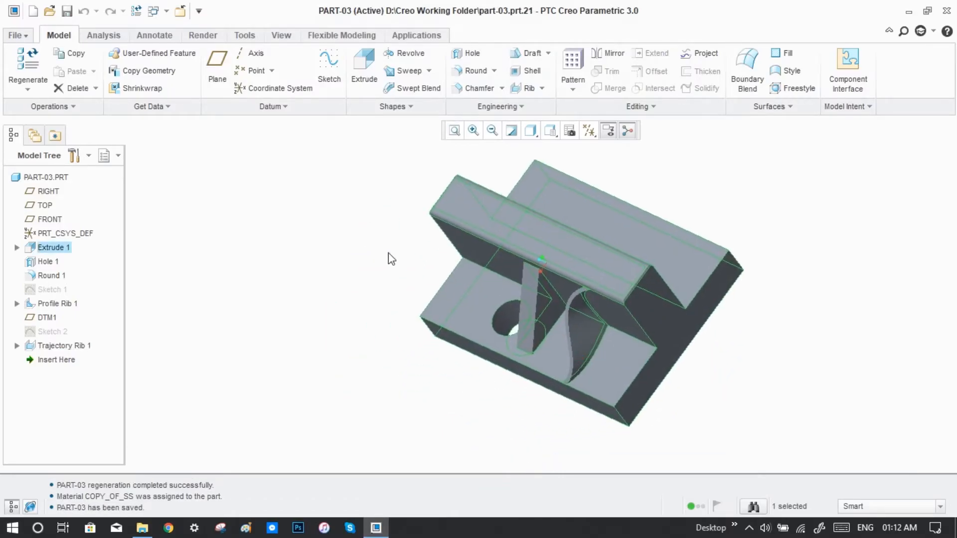
left_click(396, 254)
mouse_move(552, 263)
middle_mouse_down()
mouse_move(514, 289)
mouse_move(585, 306)
mouse_move(605, 327)
mouse_move(558, 332)
middle_mouse_up()
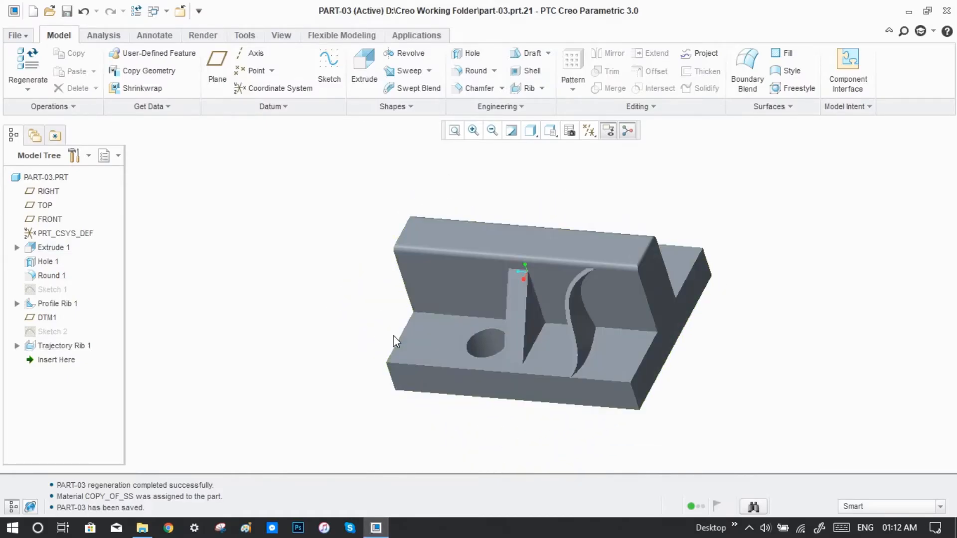